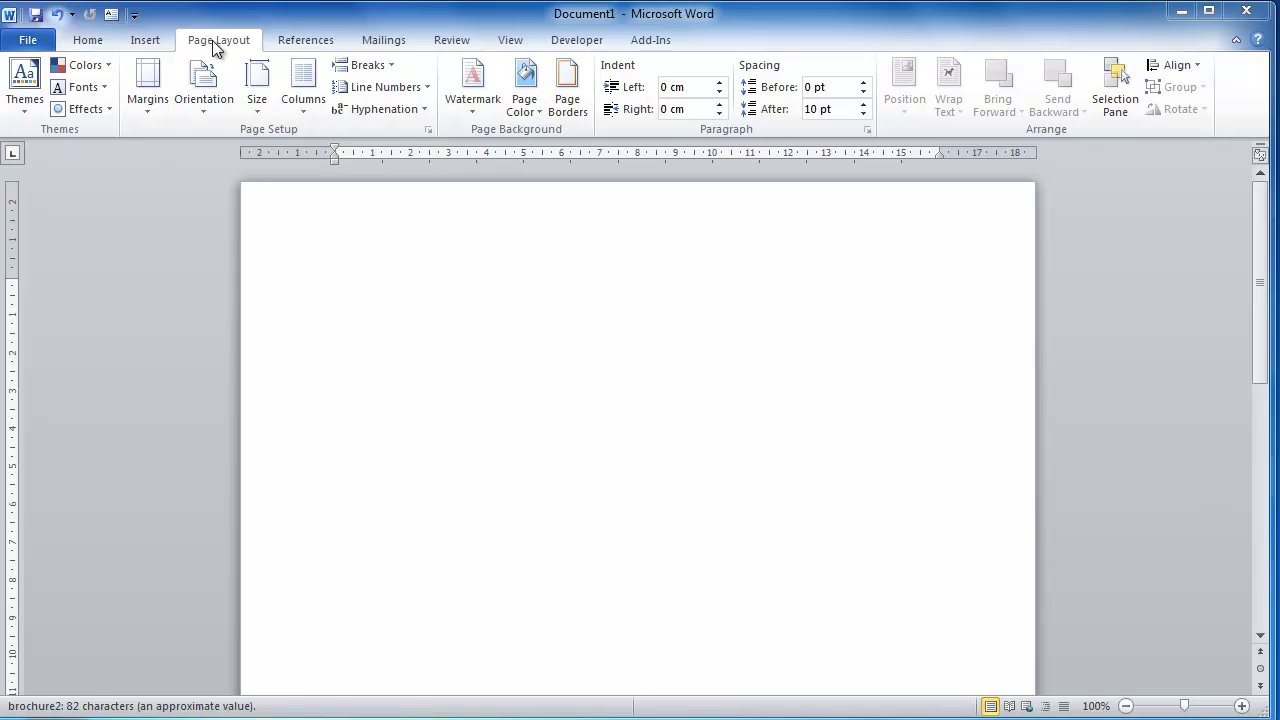
# Set the blank document's paper size to A4 and its orientation to landscape
pyautogui.click(256, 112)
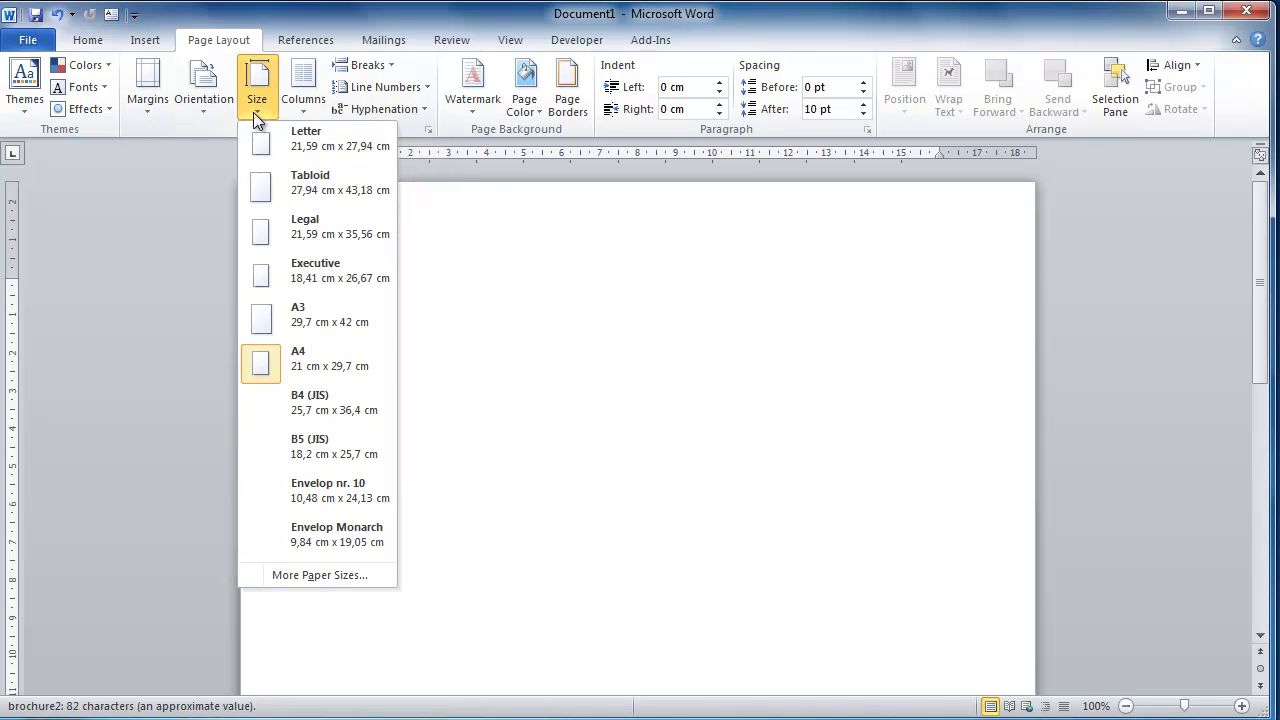
pyautogui.click(306, 365)
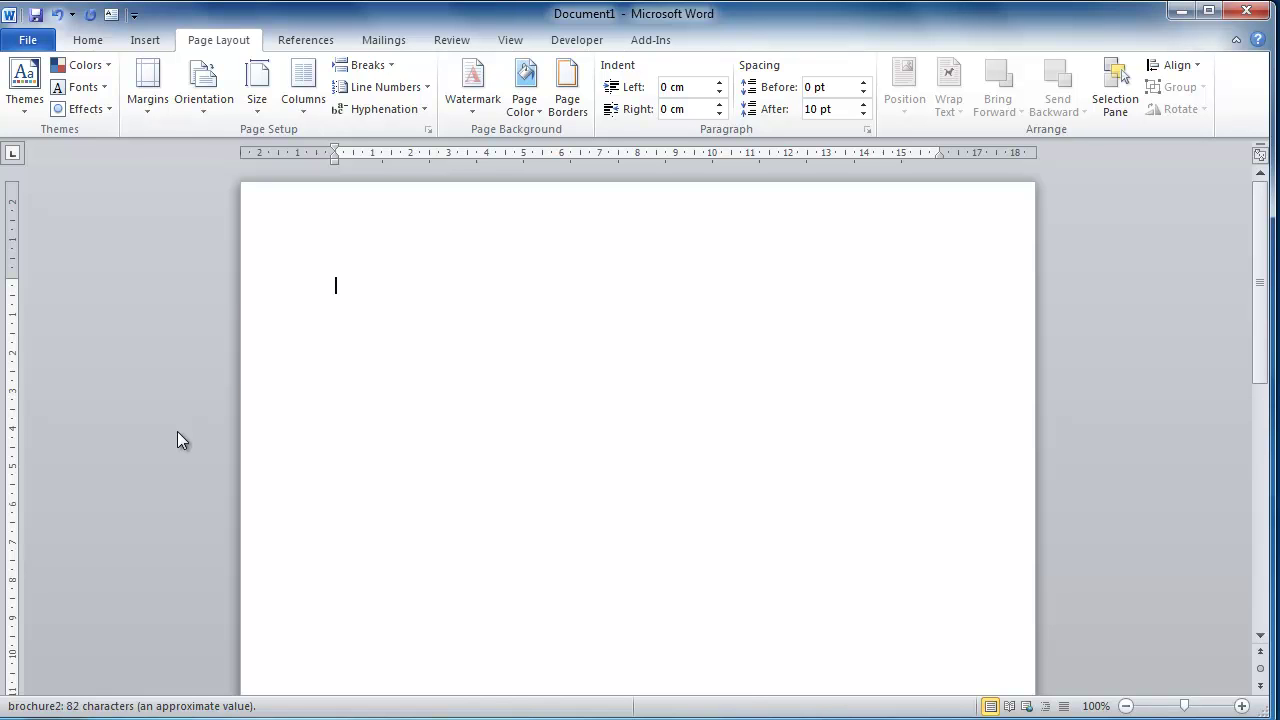
pyautogui.click(203, 109)
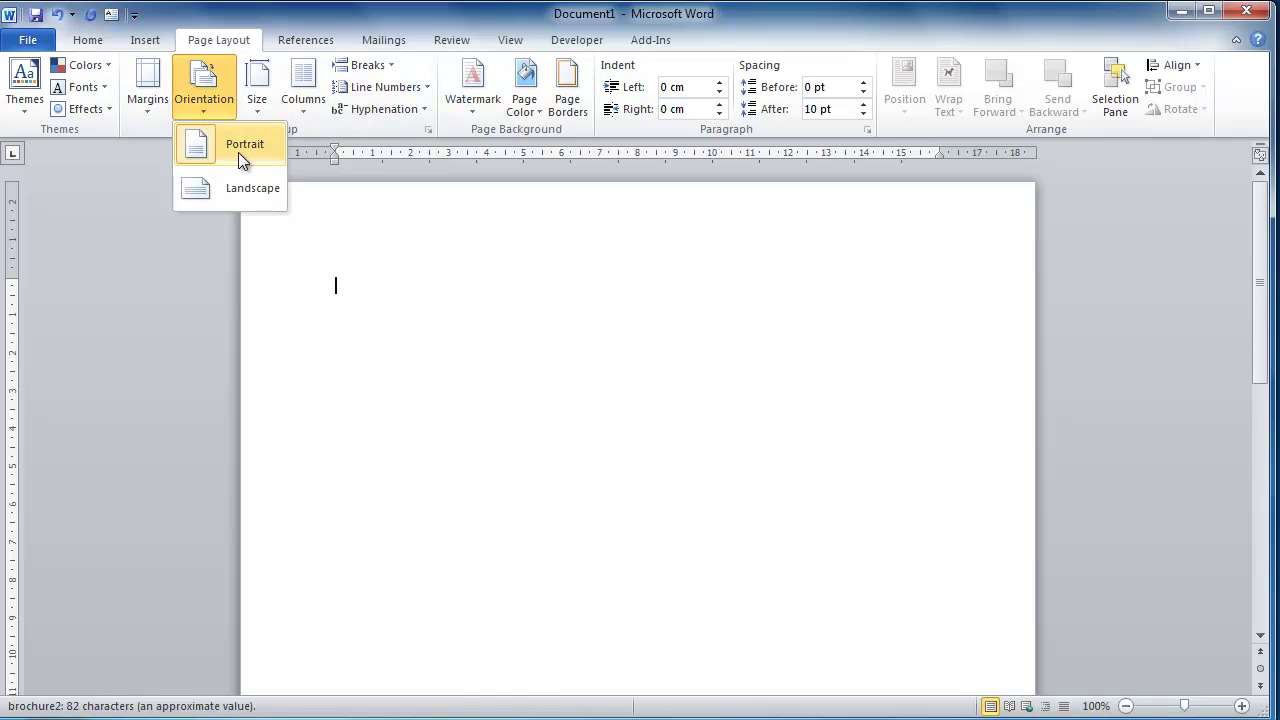
pyautogui.click(251, 190)
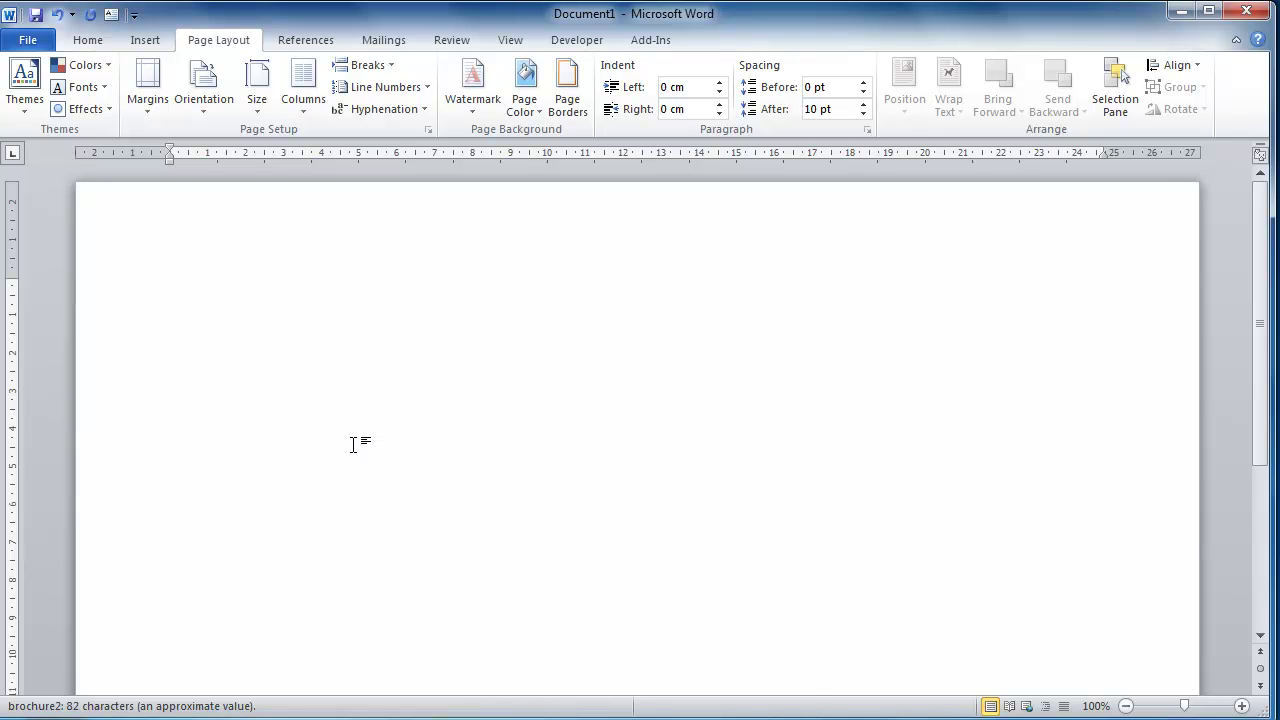
# Set custom page margins of 1,5 cm on the top, left, bottom and right for the whole document
pyautogui.click(143, 113)
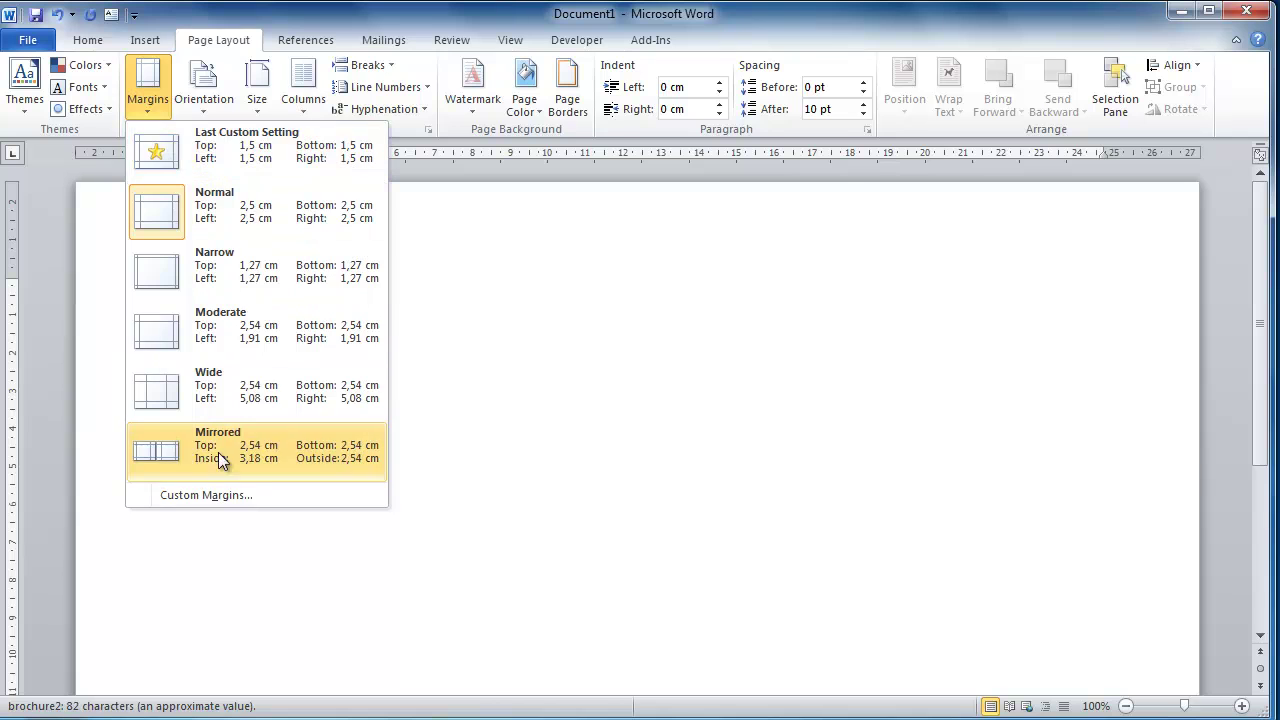
pyautogui.click(211, 496)
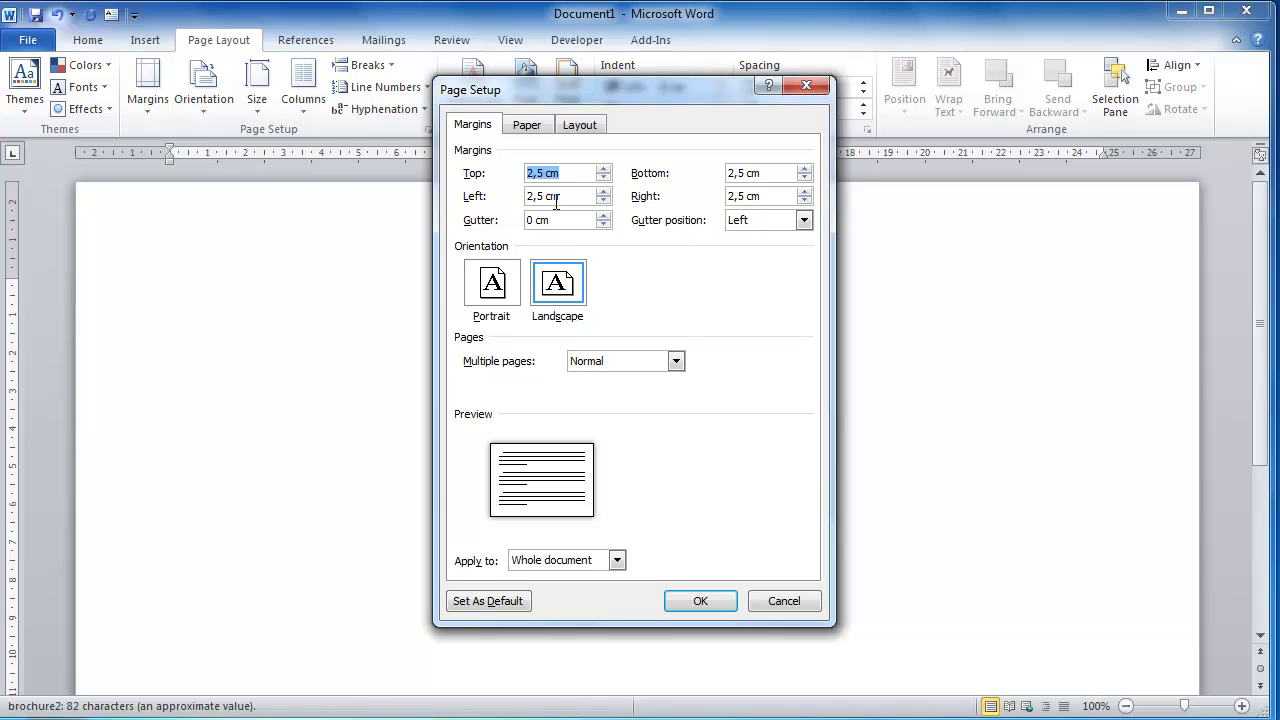
pyautogui.write('1.5 cm')
pyautogui.moveTo(573, 195); pyautogui.dragTo(512, 200)
pyautogui.write('1,')
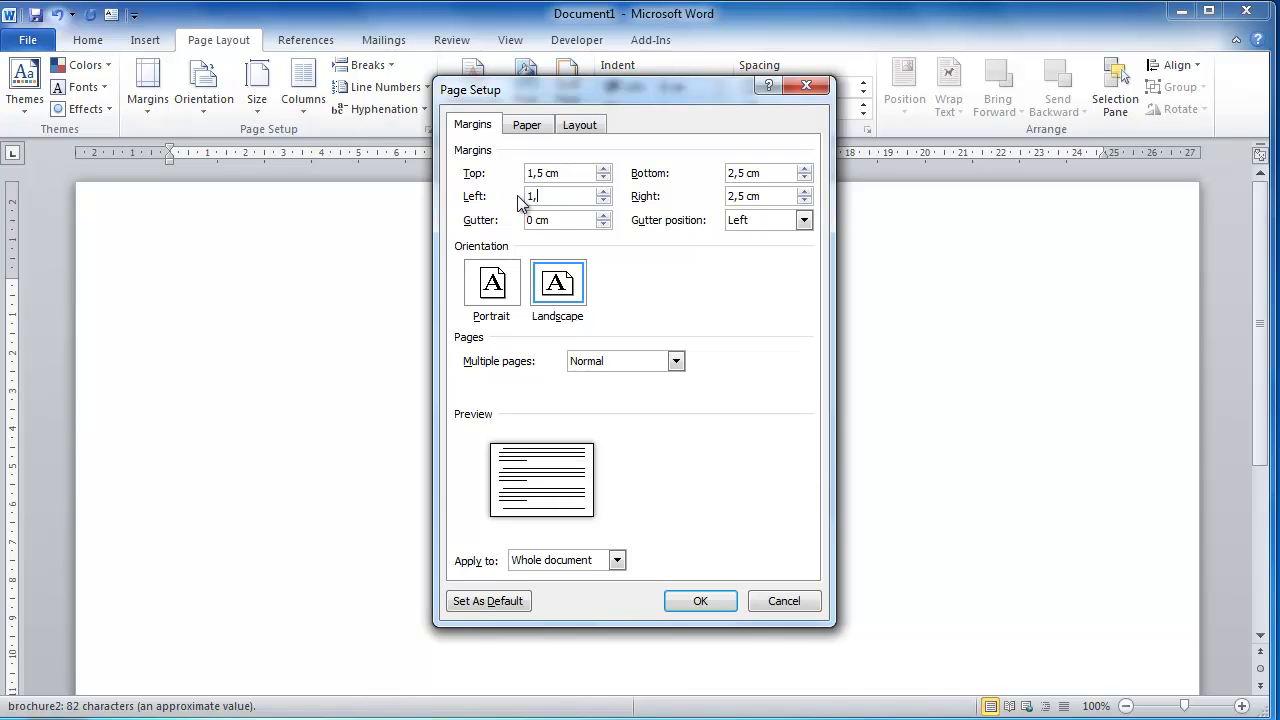
pyautogui.write('5 cm')
pyautogui.moveTo(766, 173); pyautogui.dragTo(688, 192)
pyautogui.write('1,5 cm')
pyautogui.moveTo(771, 196); pyautogui.dragTo(724, 200)
pyautogui.write('1,5 cm')
pyautogui.click(701, 601)
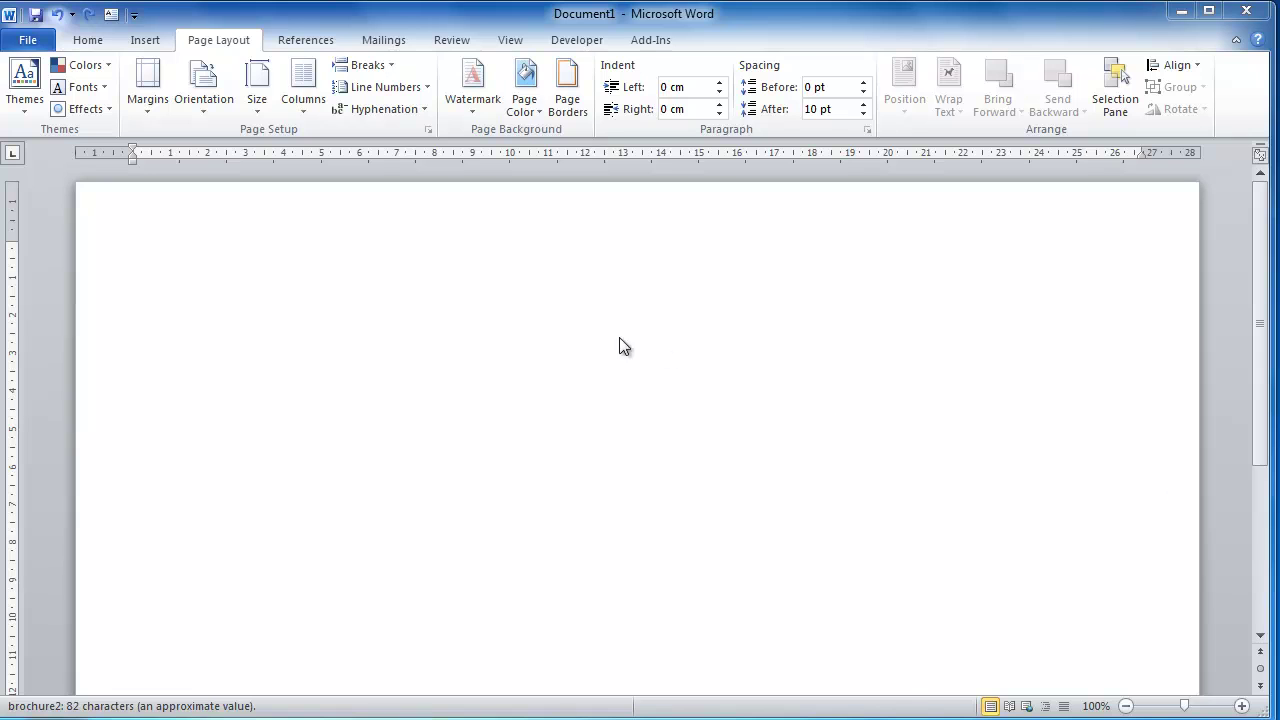
# Format the whole document in three equal-width columns with 2 cm spacing between them
pyautogui.click(301, 111)
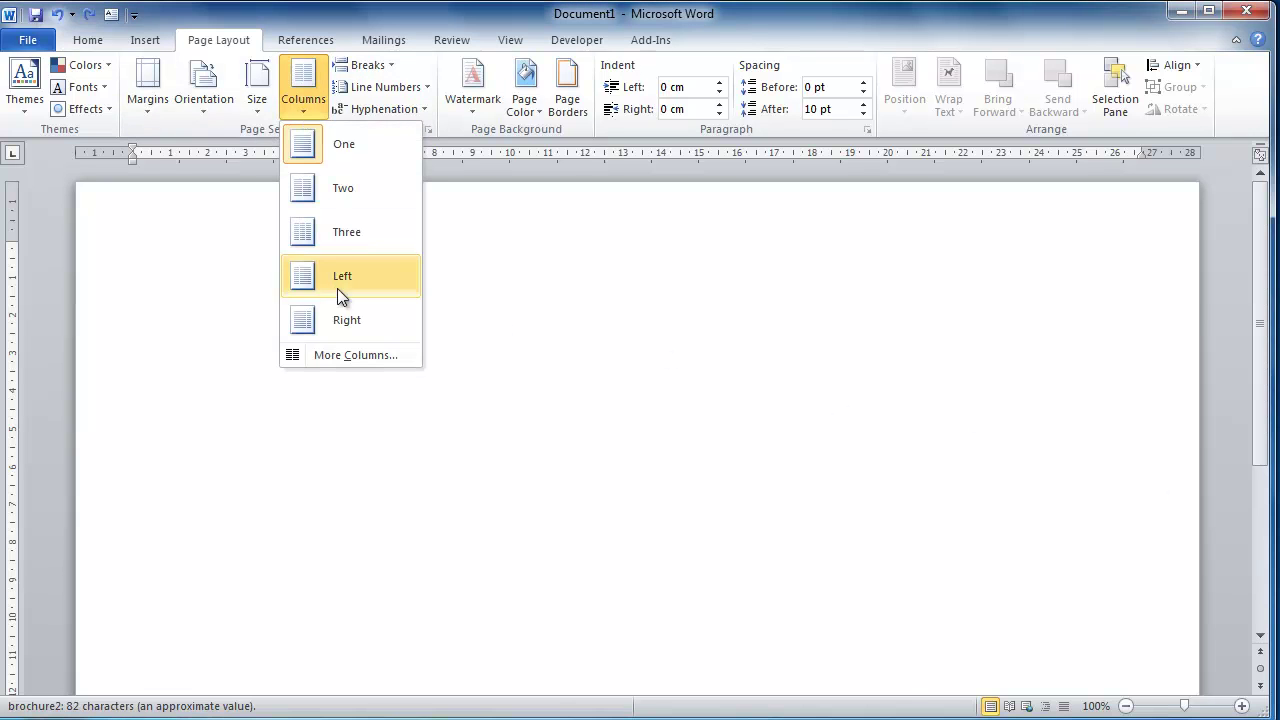
pyautogui.click(338, 357)
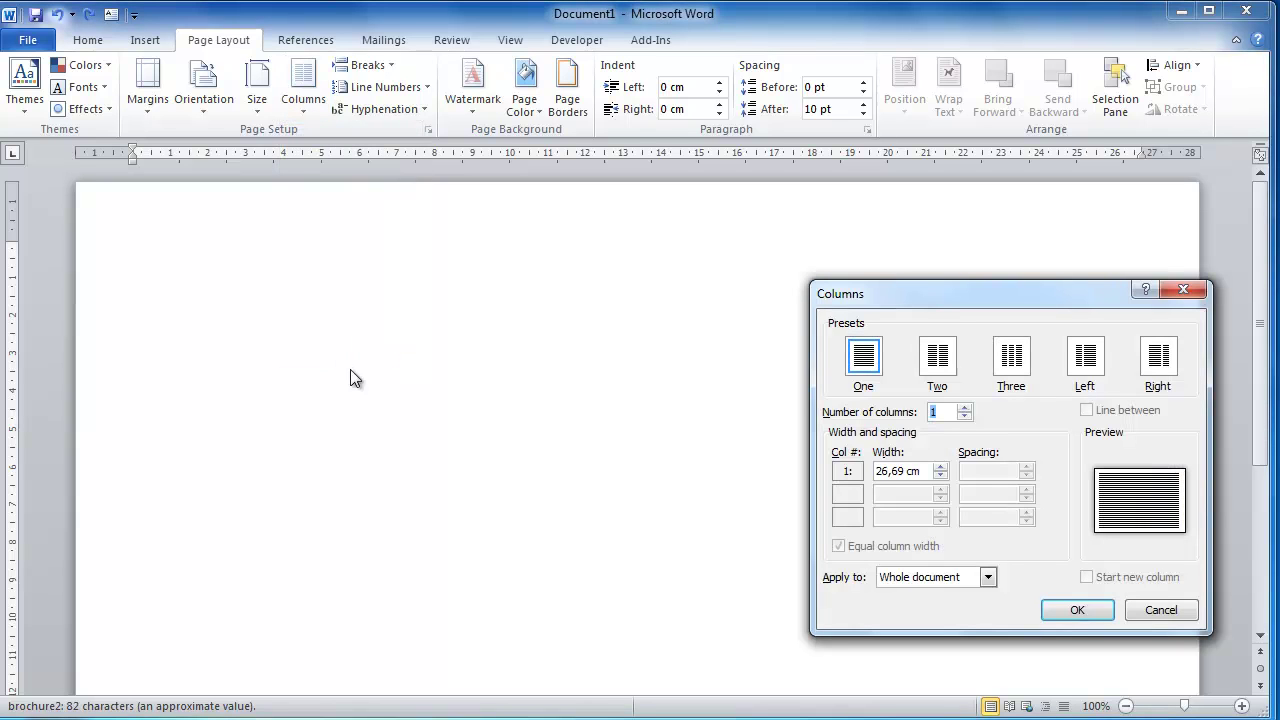
pyautogui.click(1012, 358)
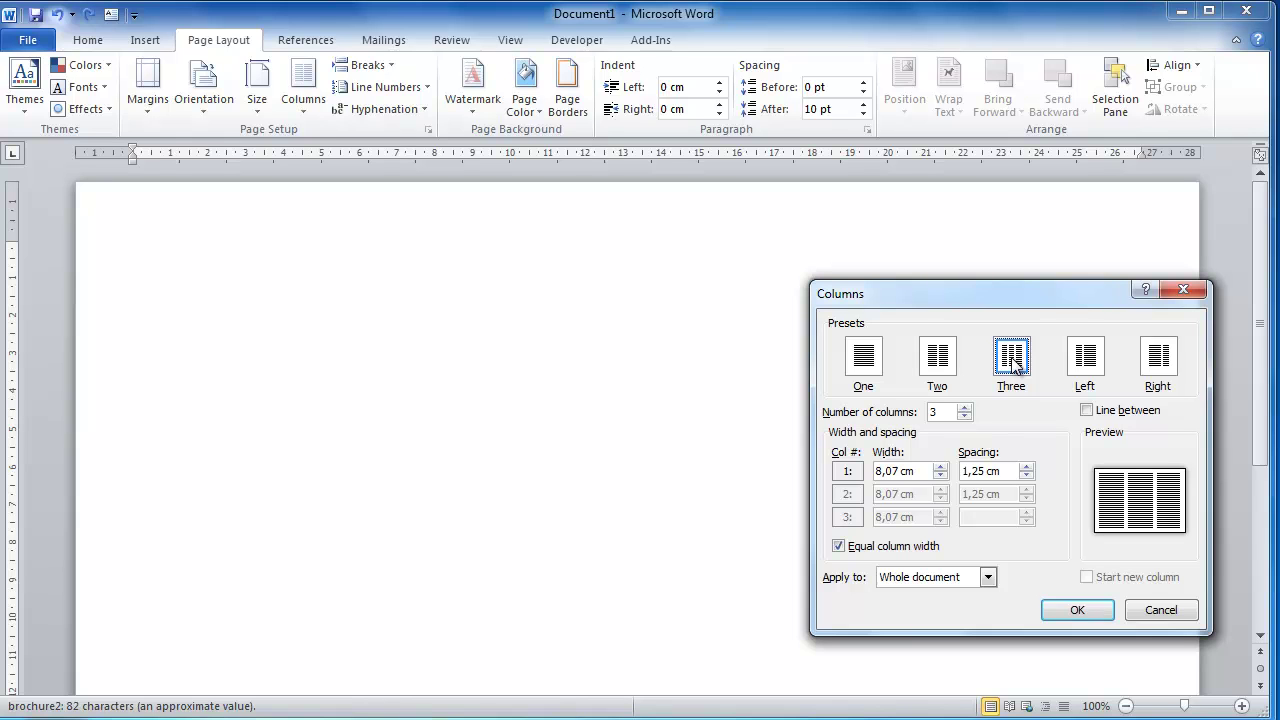
pyautogui.click(1026, 467)
pyautogui.click(1026, 467)
pyautogui.click(1026, 467)
pyautogui.click(1026, 467)
pyautogui.click(1026, 467)
pyautogui.click(1026, 467)
pyautogui.click(1026, 467)
pyautogui.click(1026, 467)
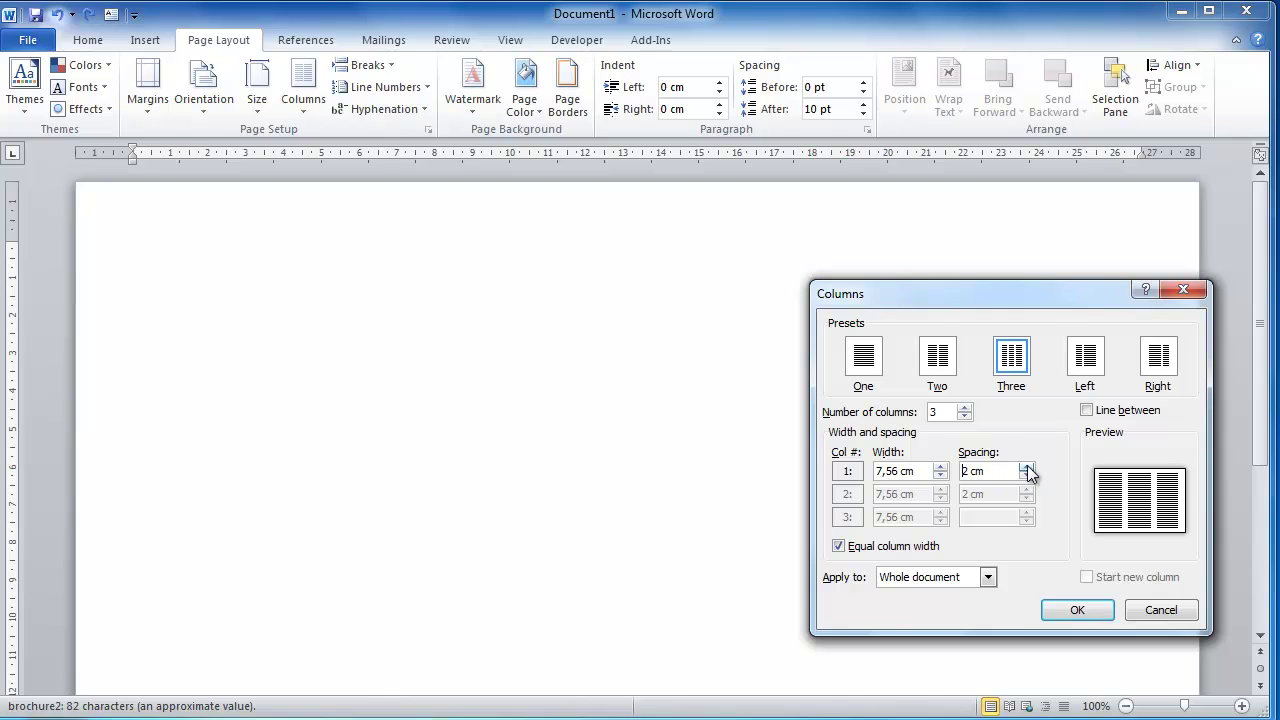
pyautogui.click(1077, 610)
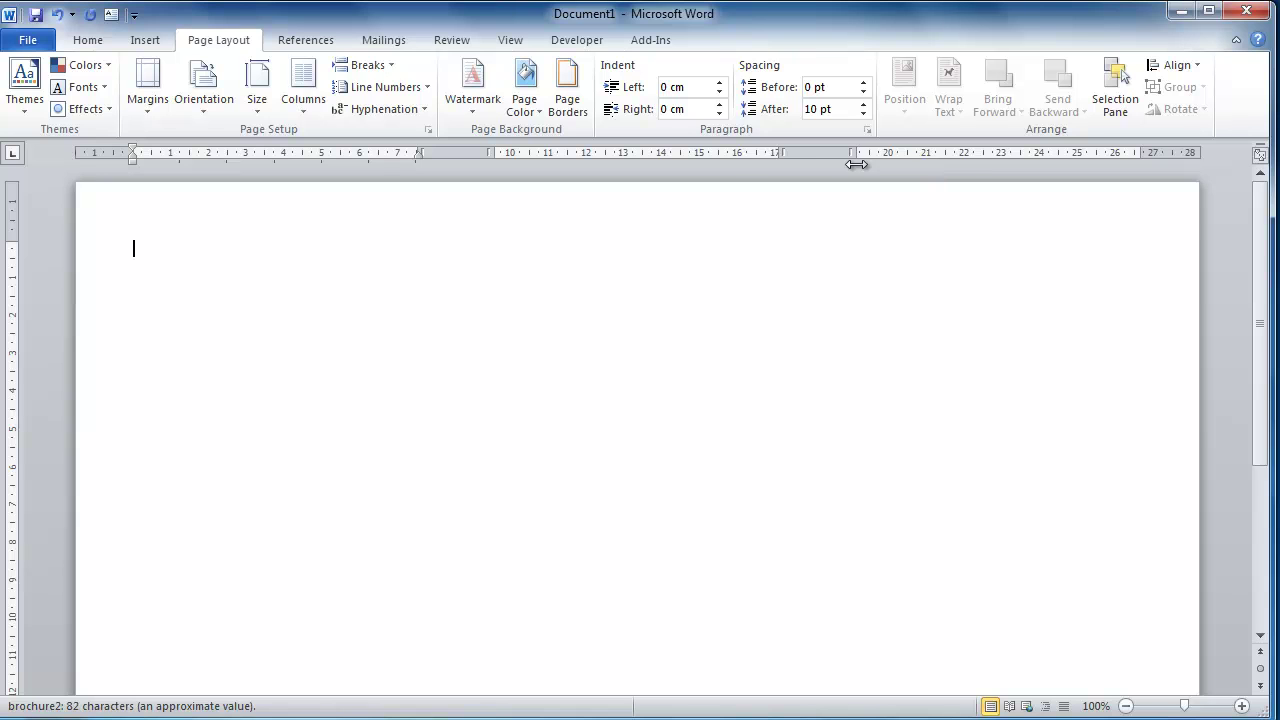
# Enable the advanced Word option that shows text boundaries in the document
pyautogui.click(509, 40)
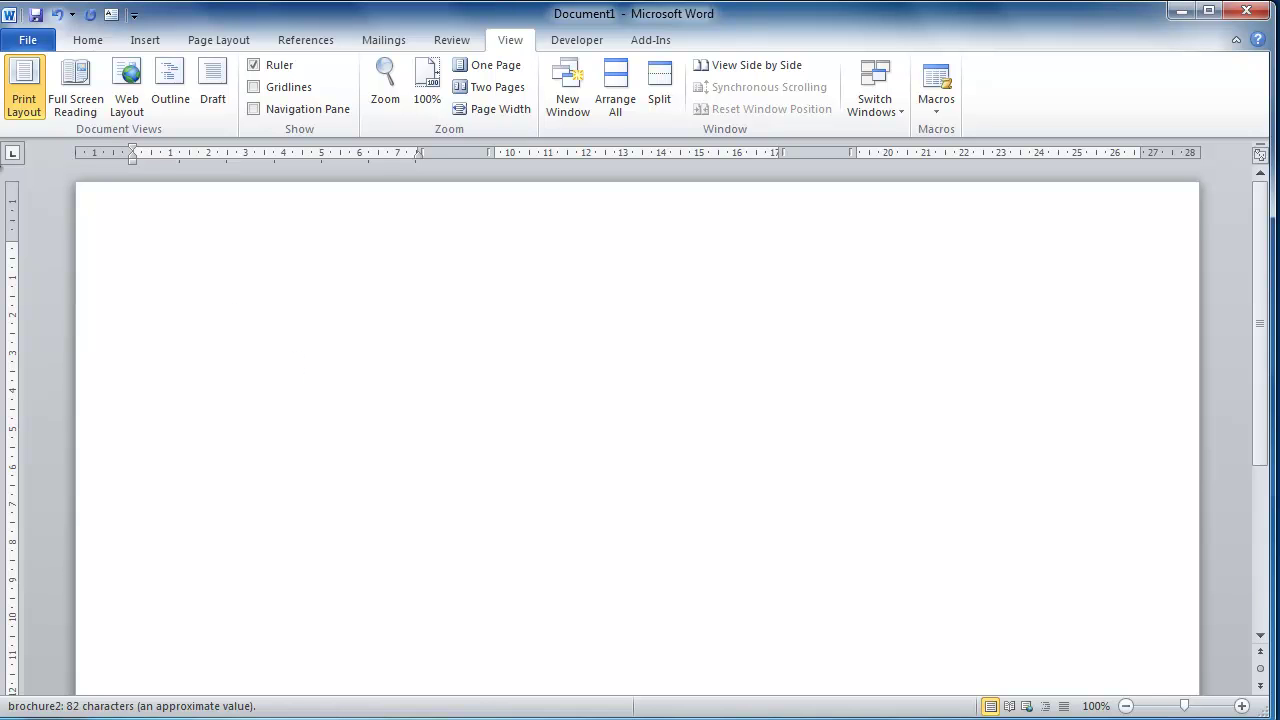
pyautogui.click(24, 42)
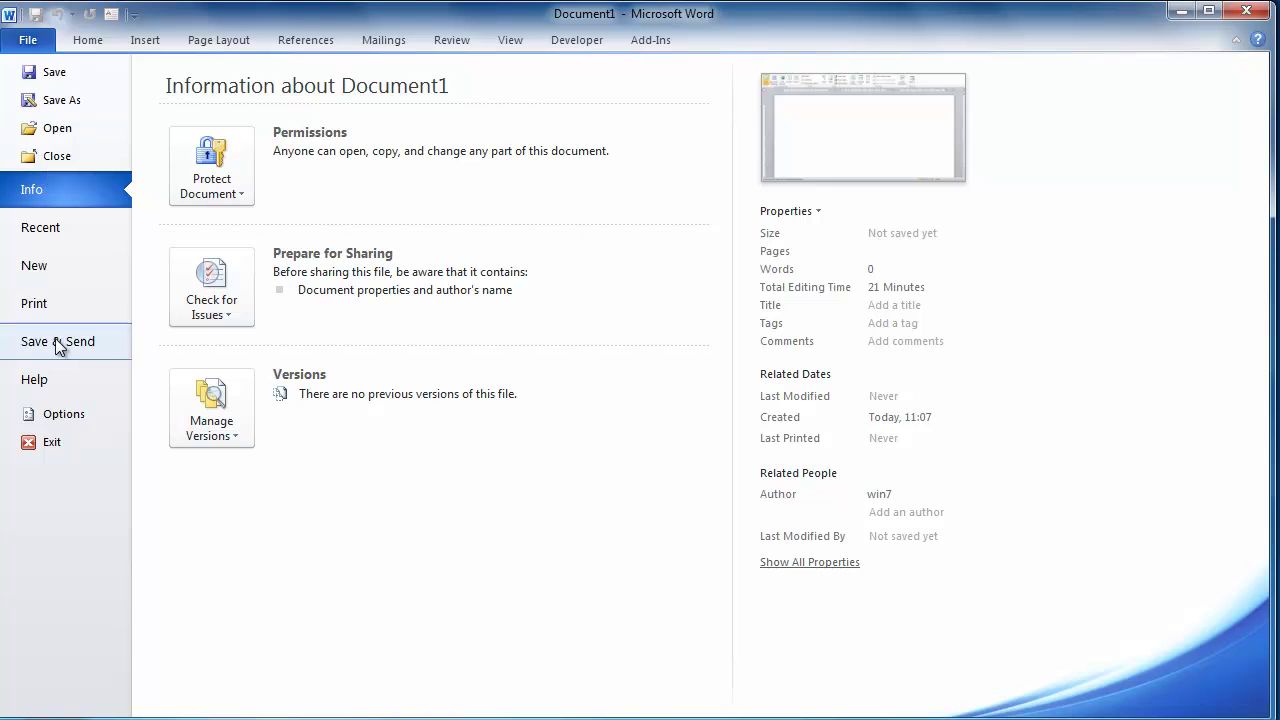
pyautogui.click(58, 414)
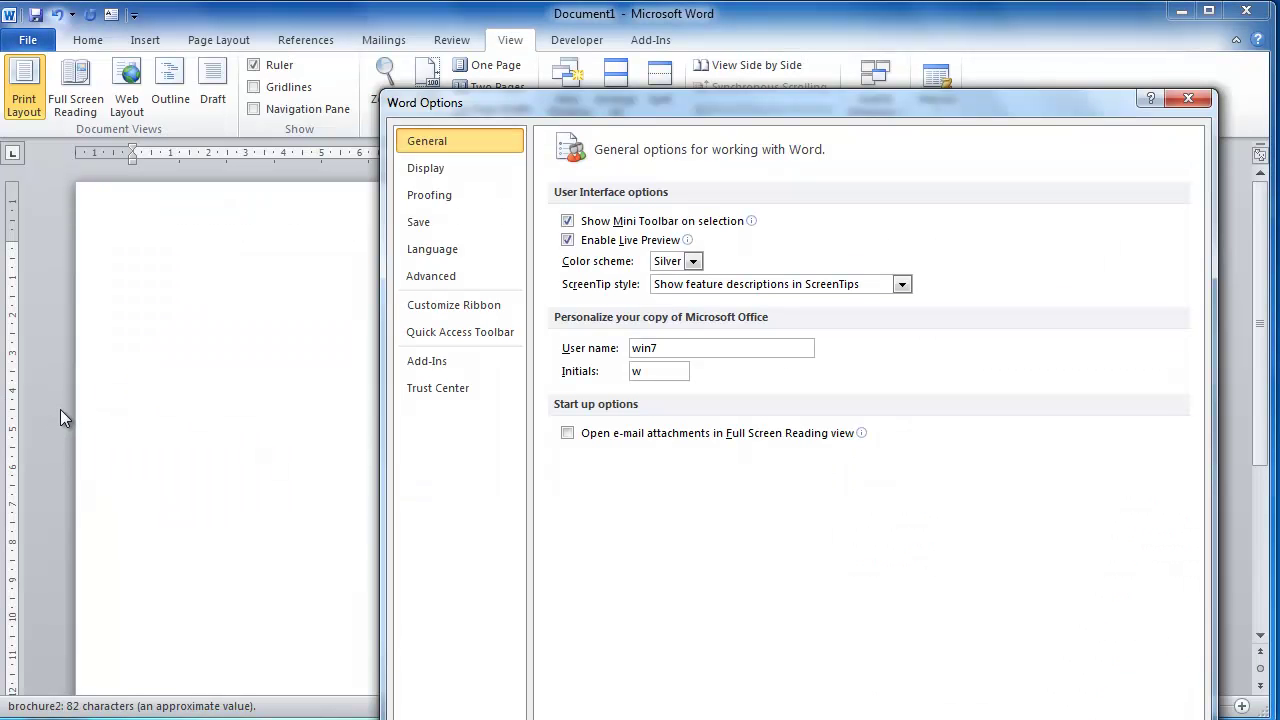
pyautogui.click(423, 275)
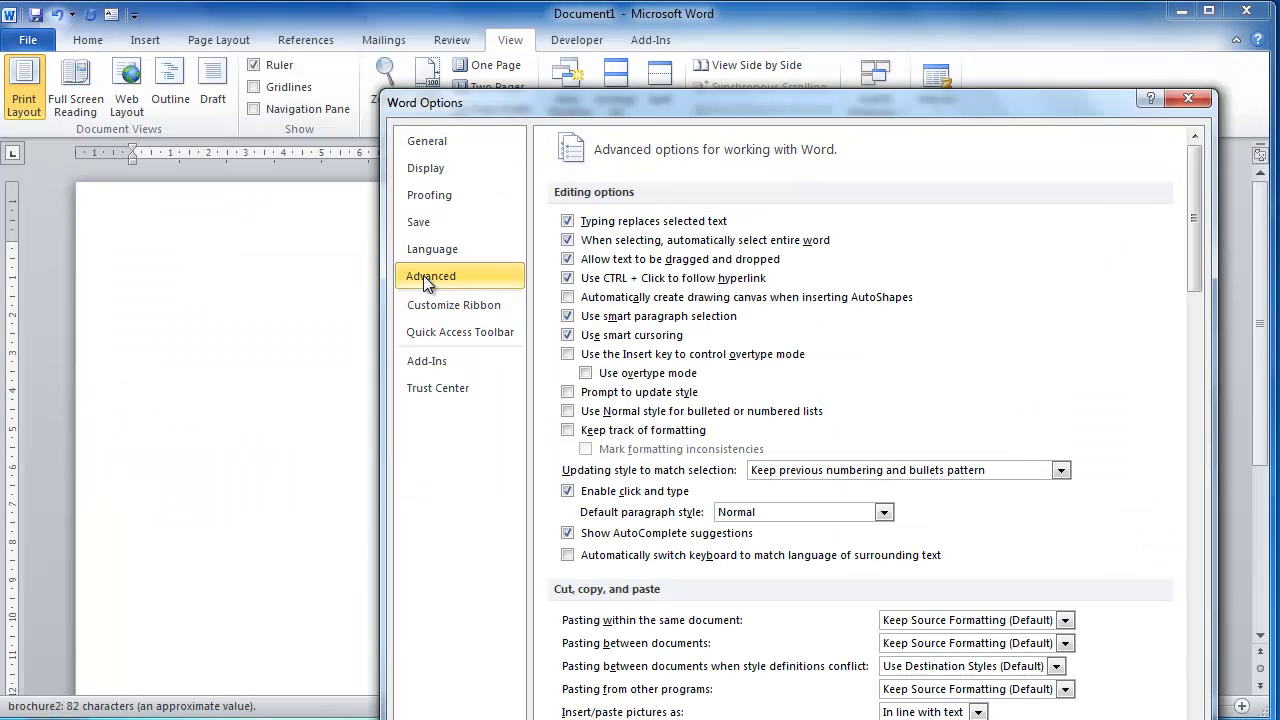
pyautogui.scroll(-5, 800, 425)
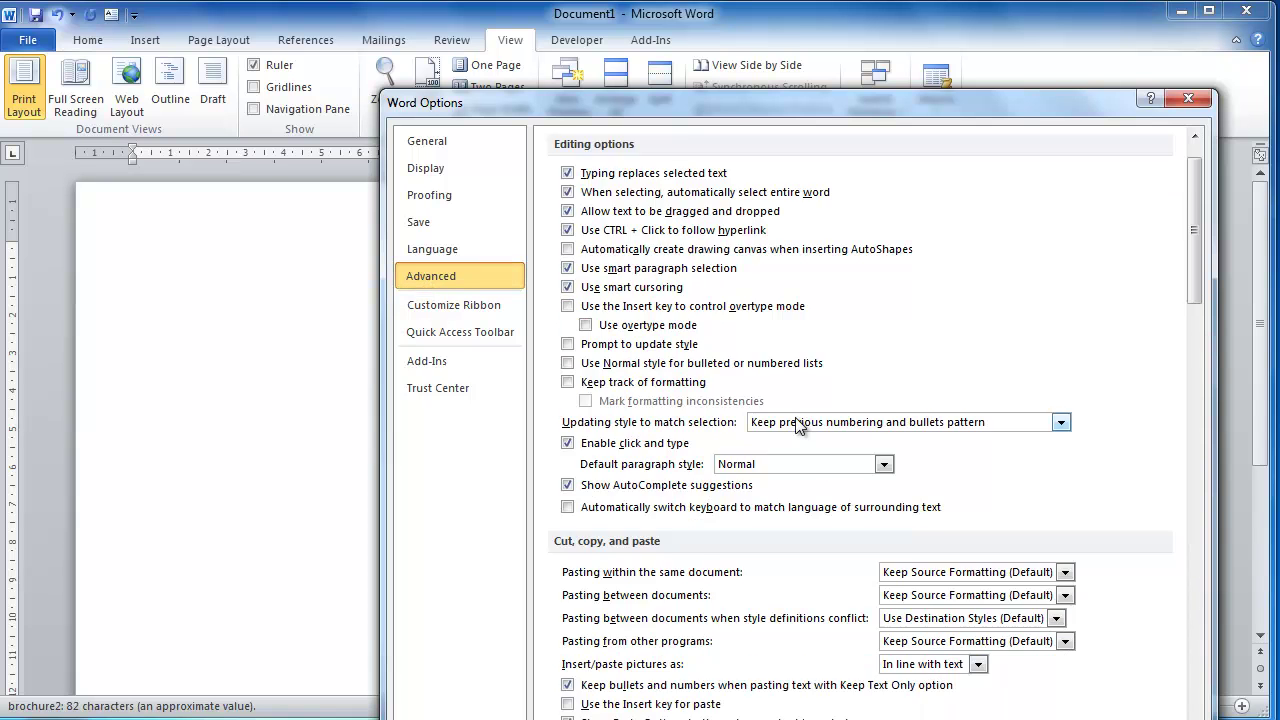
pyautogui.scroll(-7, 798, 422)
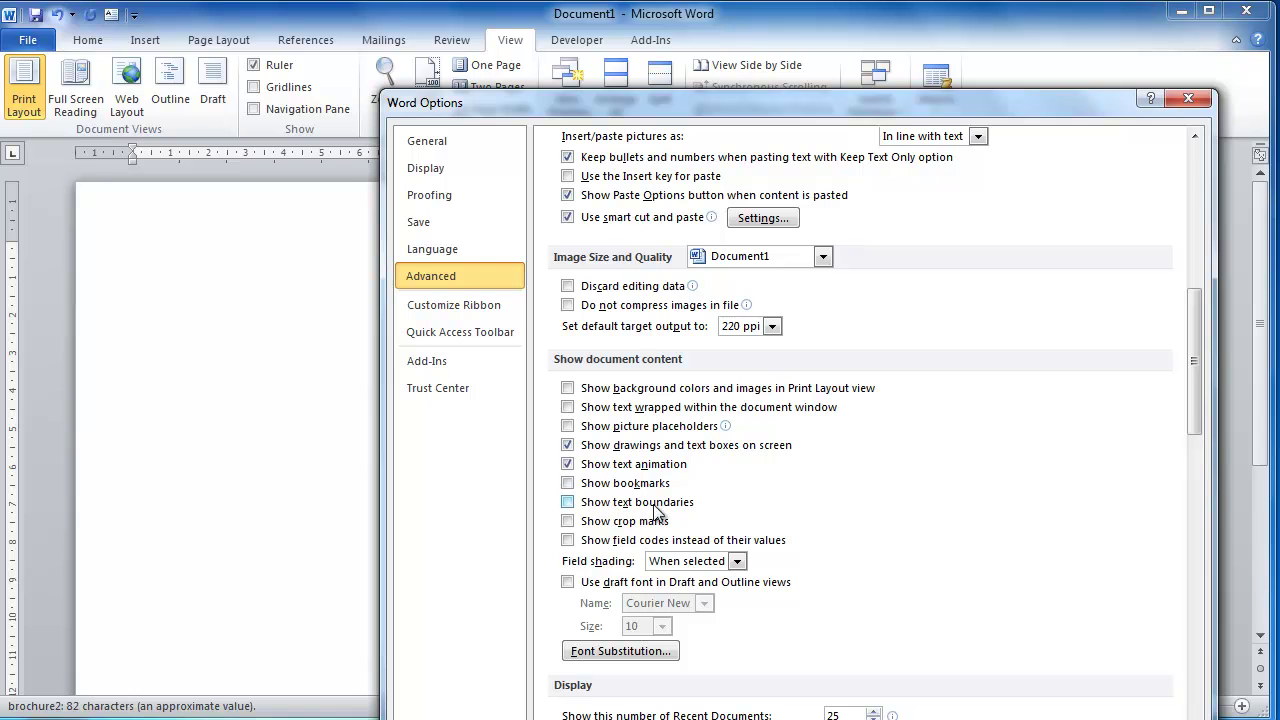
pyautogui.click(568, 502)
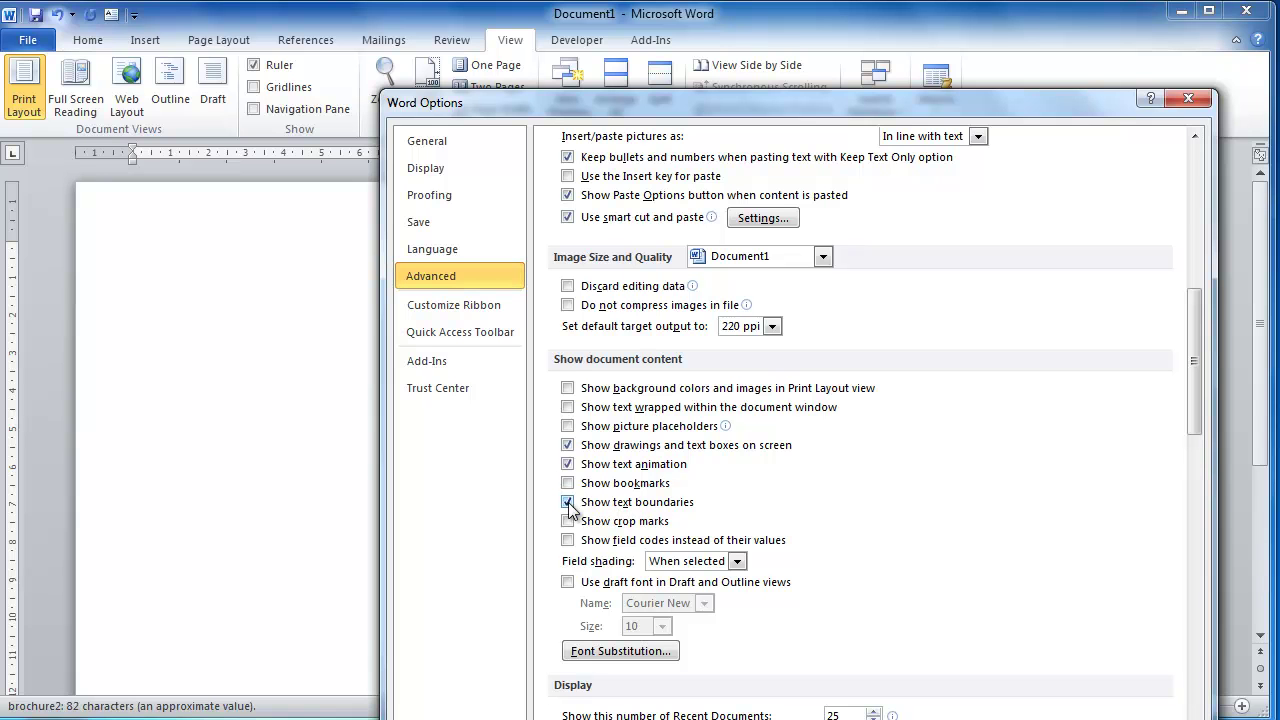
pyautogui.moveTo(769, 107); pyautogui.dragTo(621, 50)
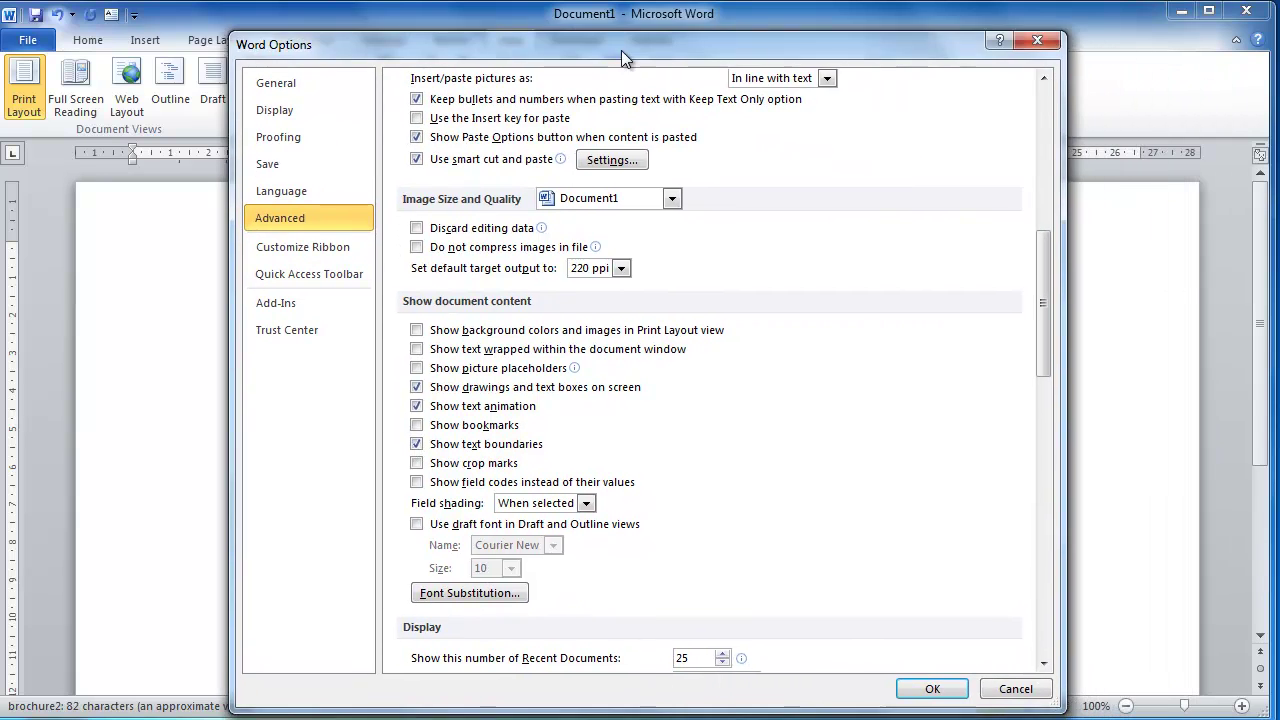
pyautogui.click(920, 689)
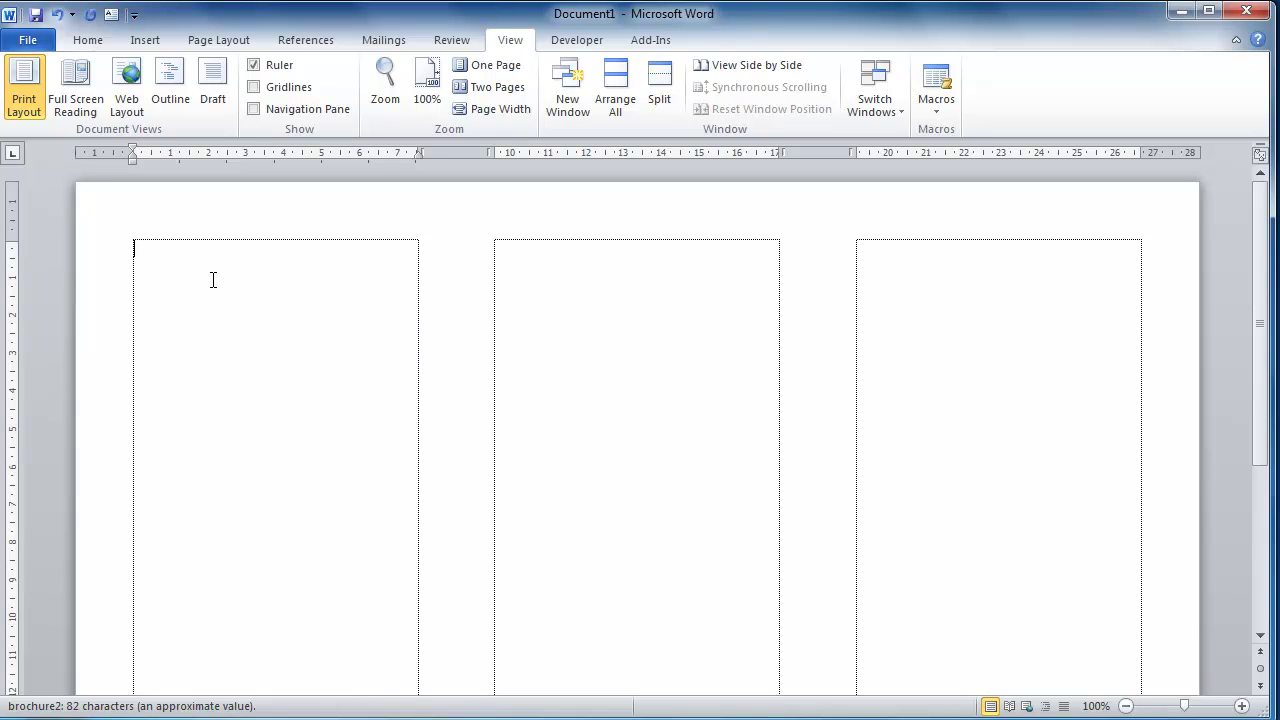
# Insert three column breaks in succession, going through every column of the first page and on to a second page
pyautogui.click(216, 40)
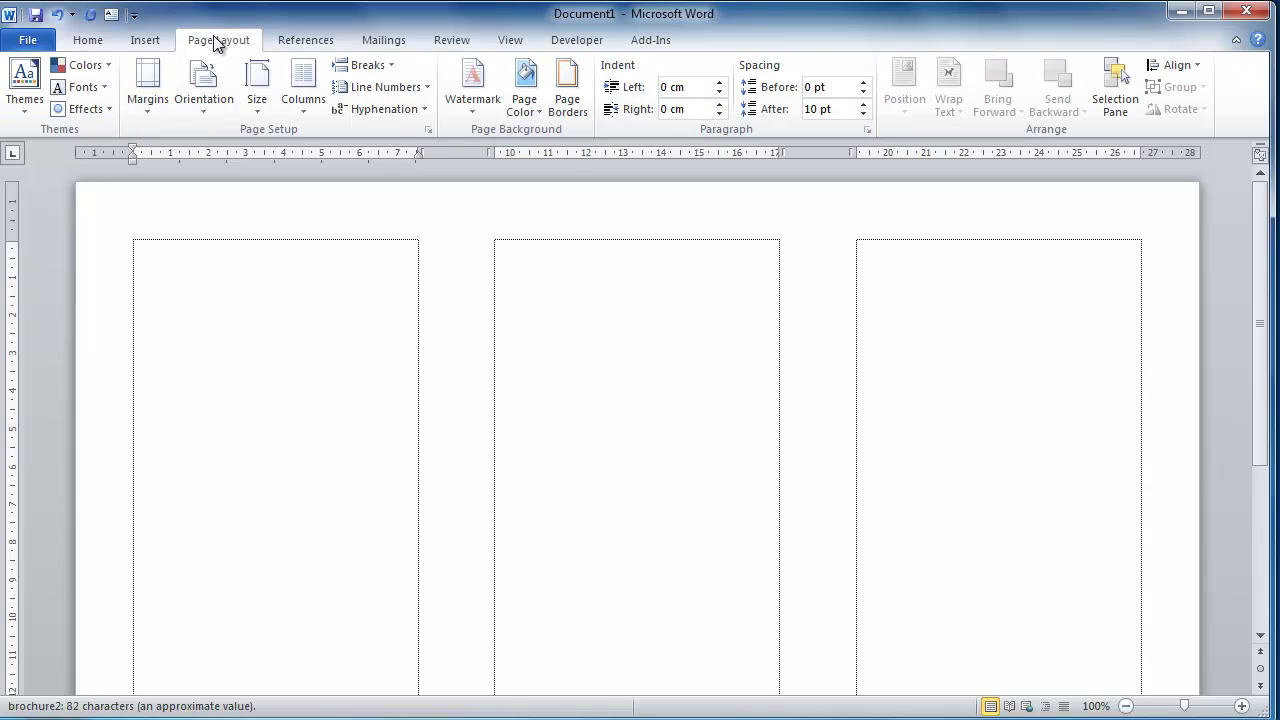
pyautogui.click(385, 72)
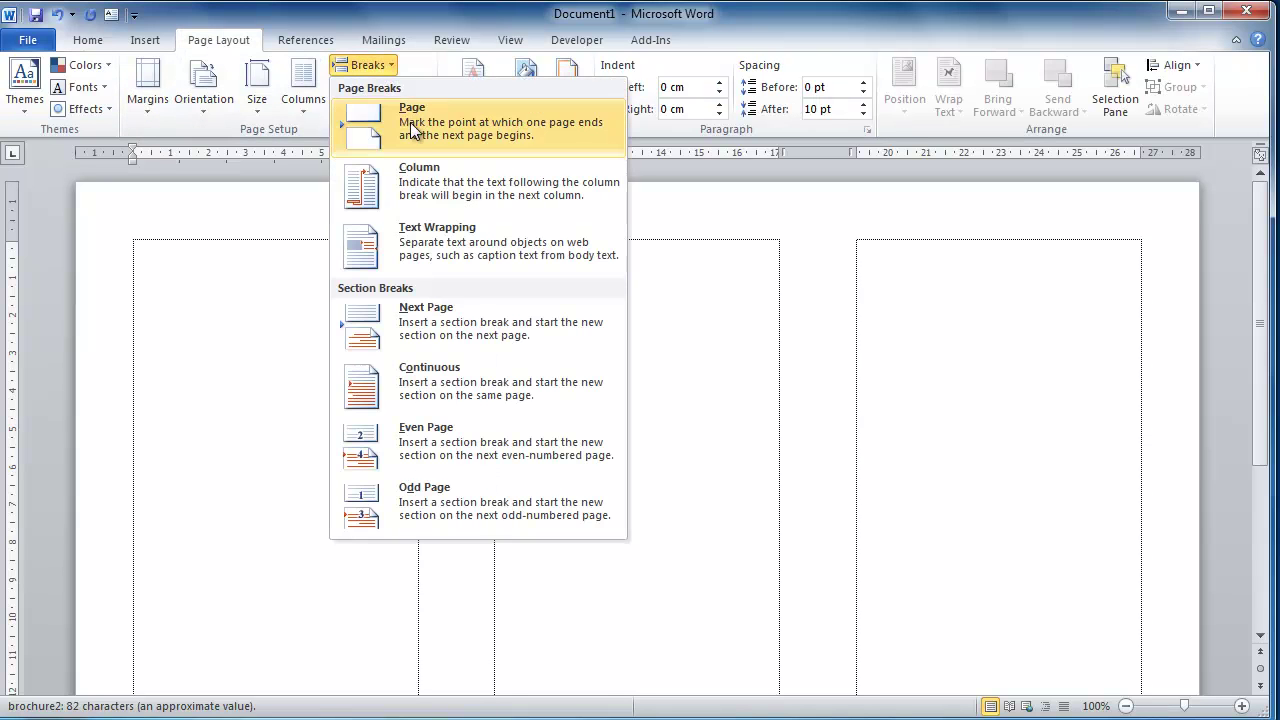
pyautogui.click(423, 188)
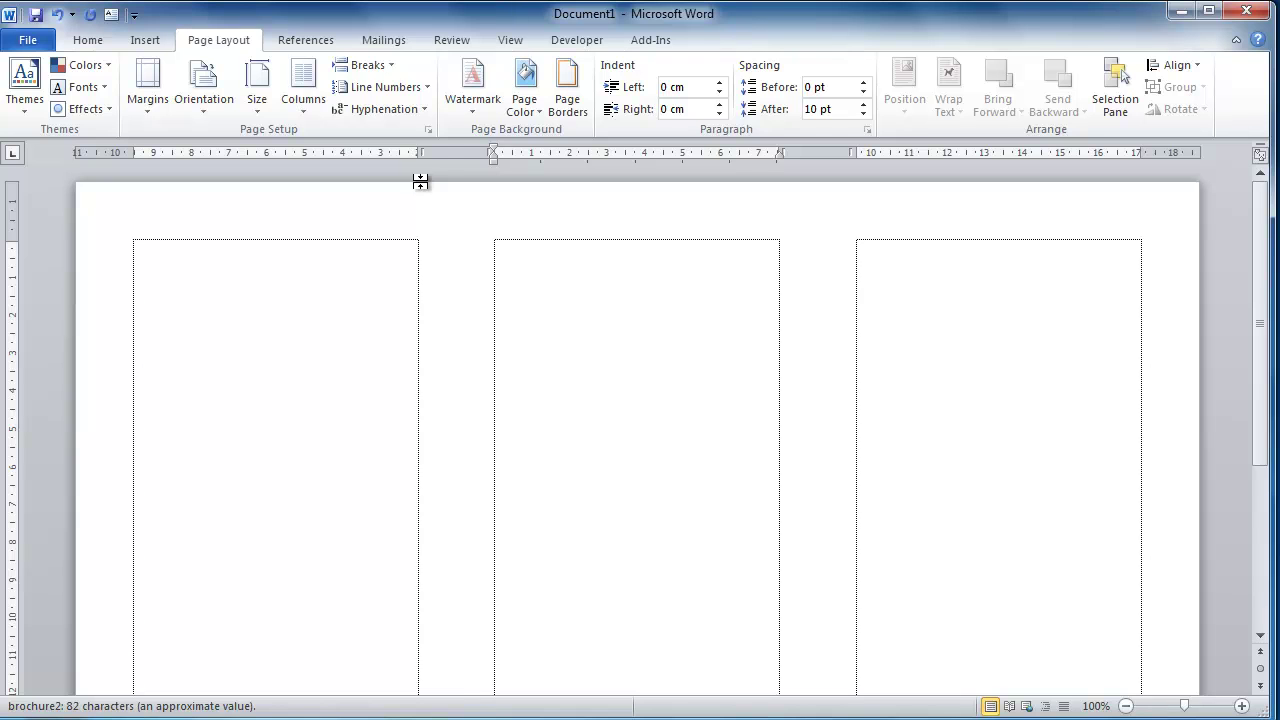
pyautogui.click(393, 72)
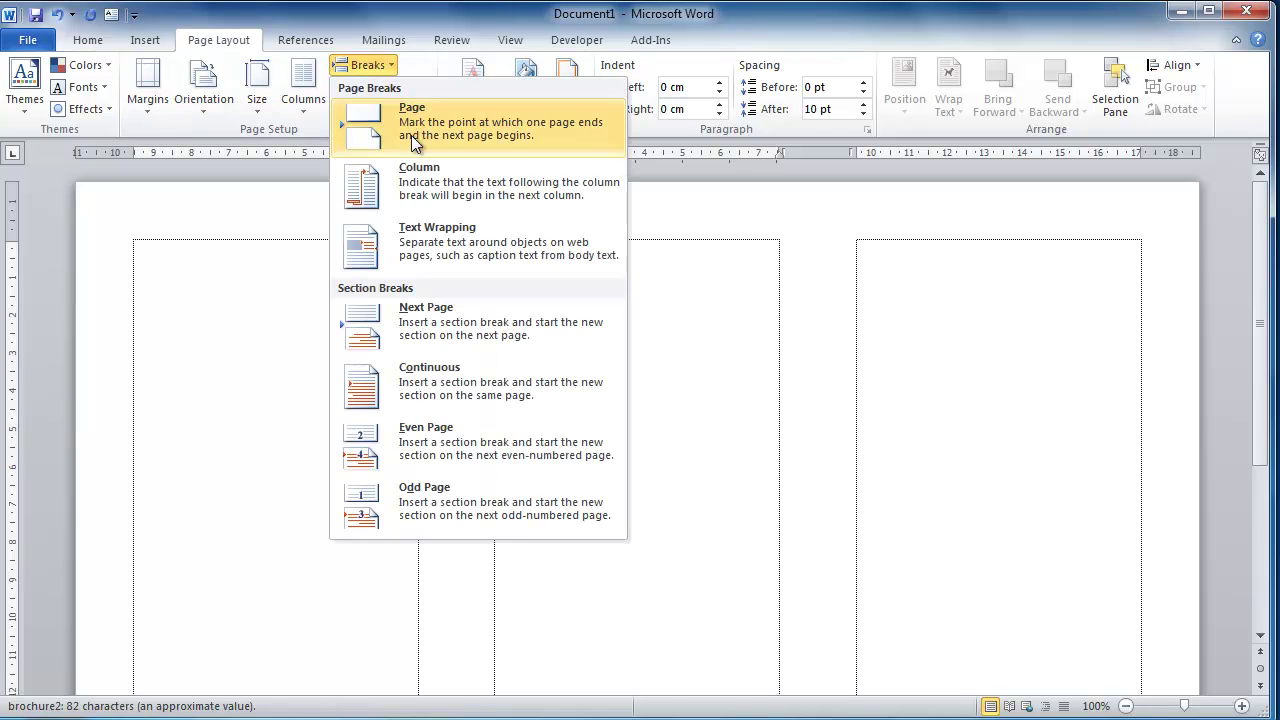
pyautogui.click(420, 174)
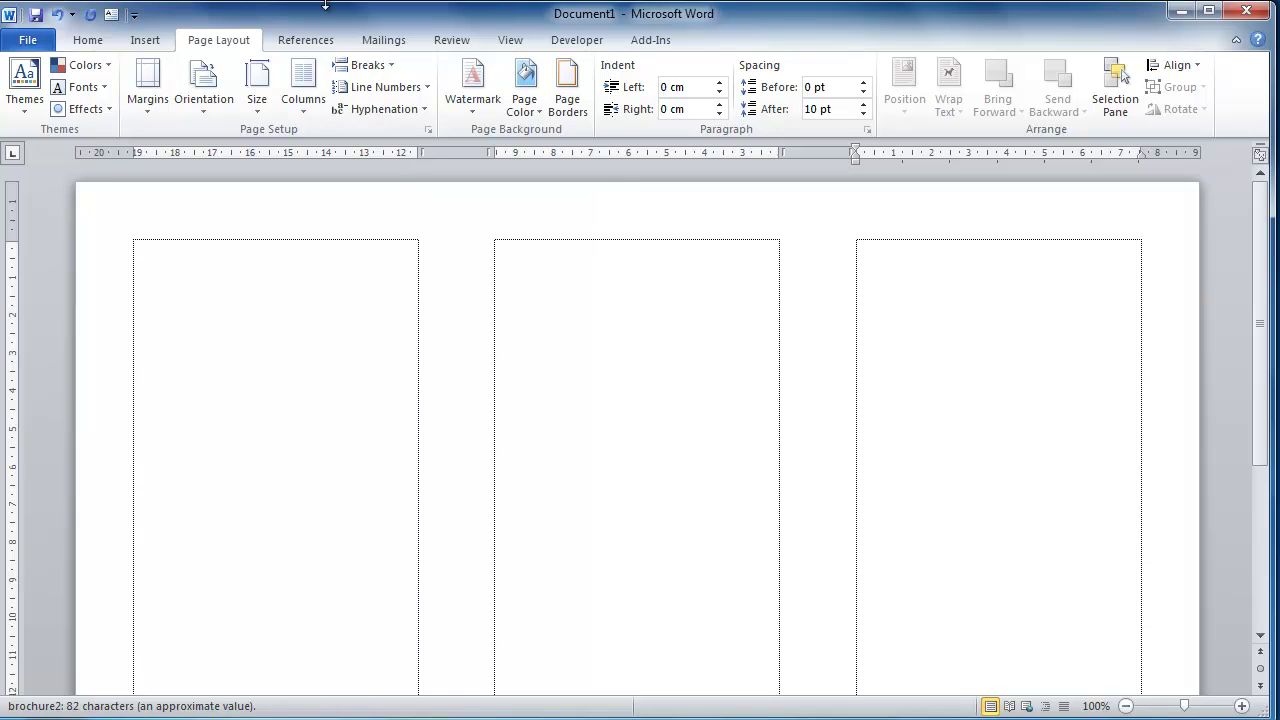
pyautogui.click(390, 76)
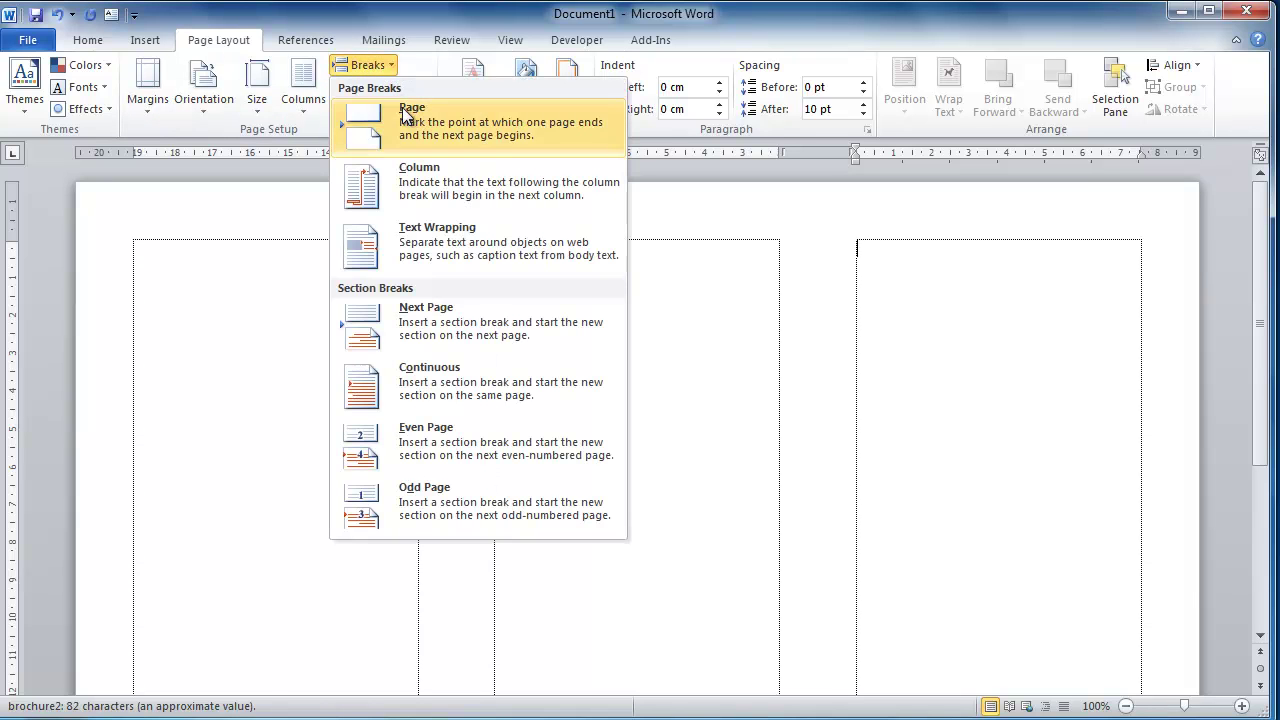
pyautogui.click(421, 175)
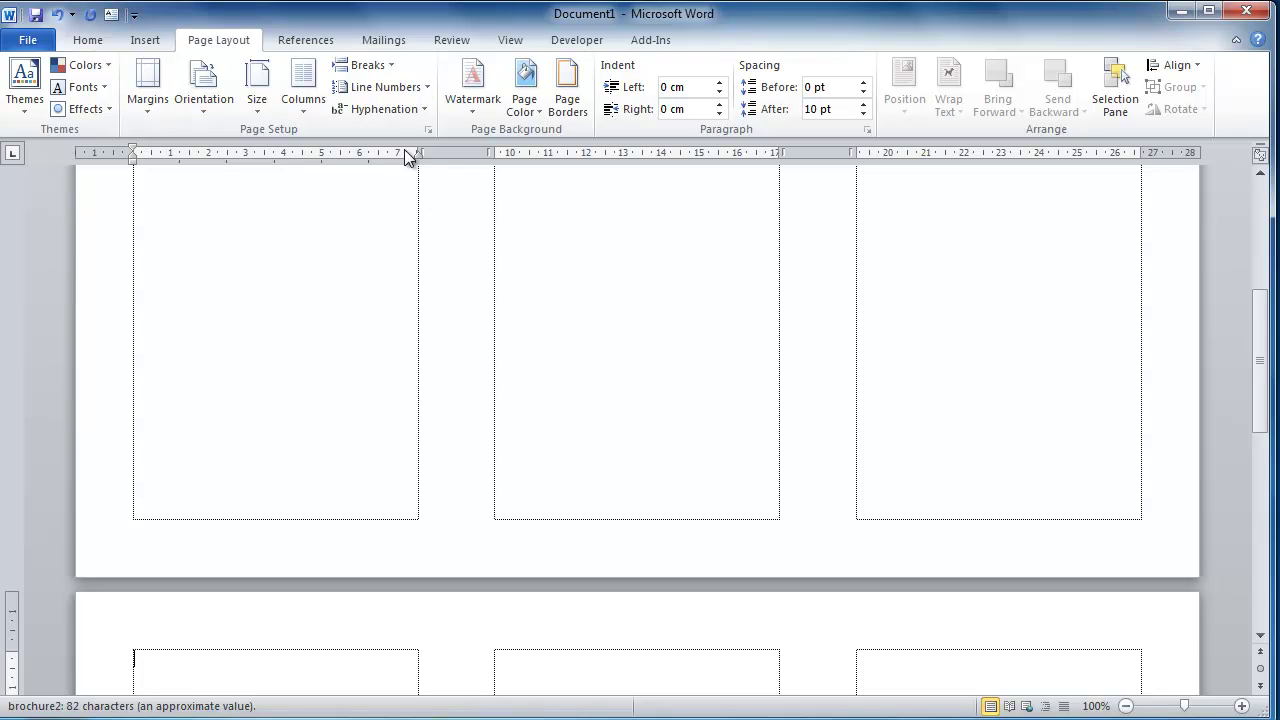
# Insert two column breaks on the second page to reach its third column
pyautogui.click(381, 74)
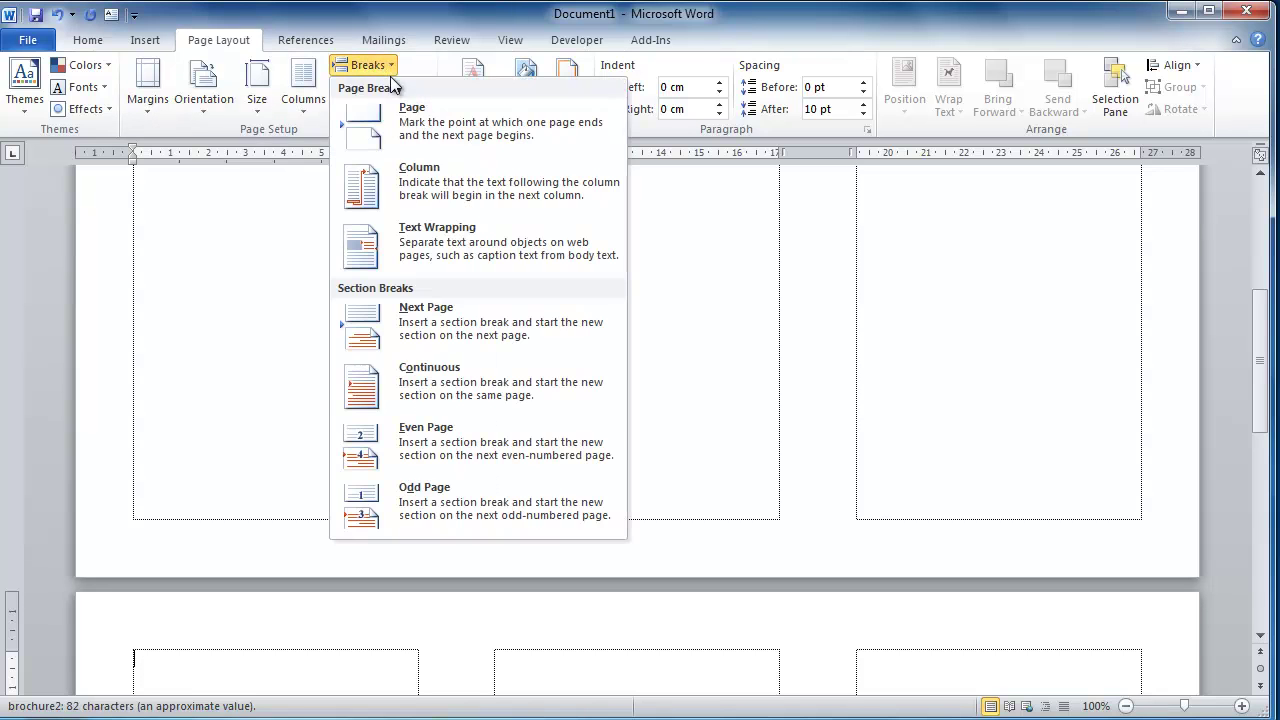
pyautogui.click(420, 172)
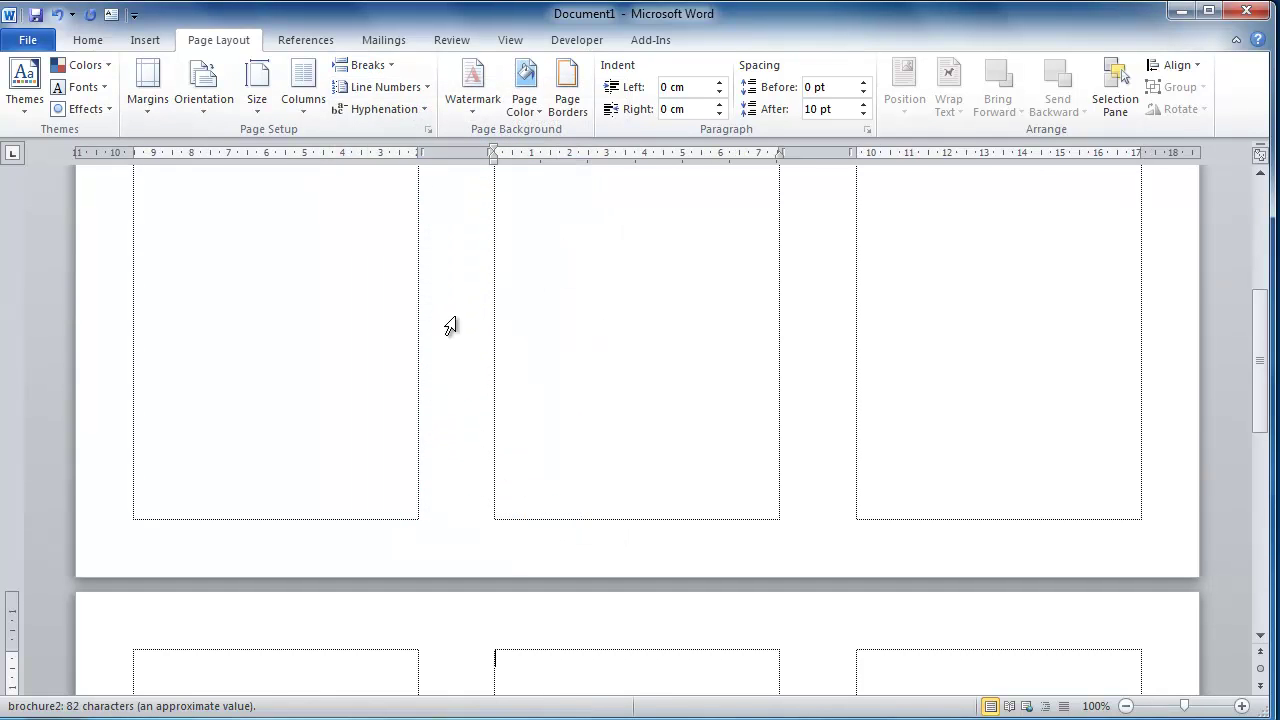
pyautogui.scroll(-2, 462, 423)
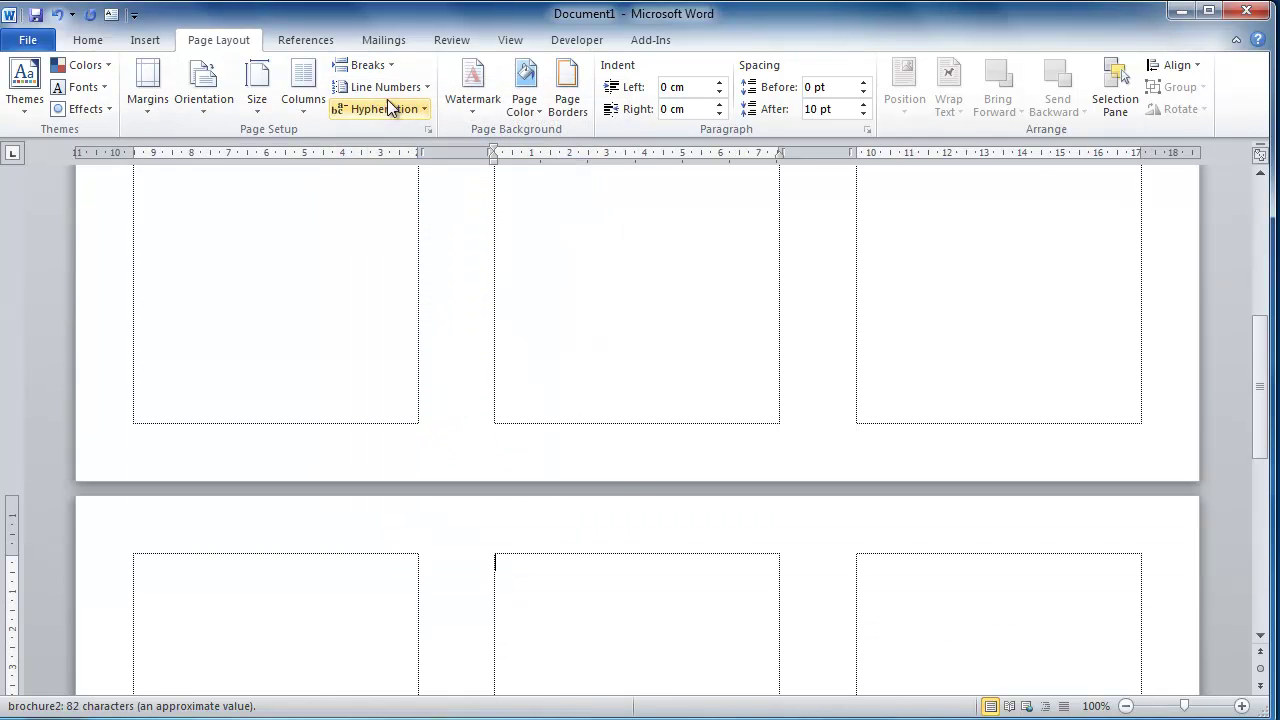
pyautogui.click(381, 70)
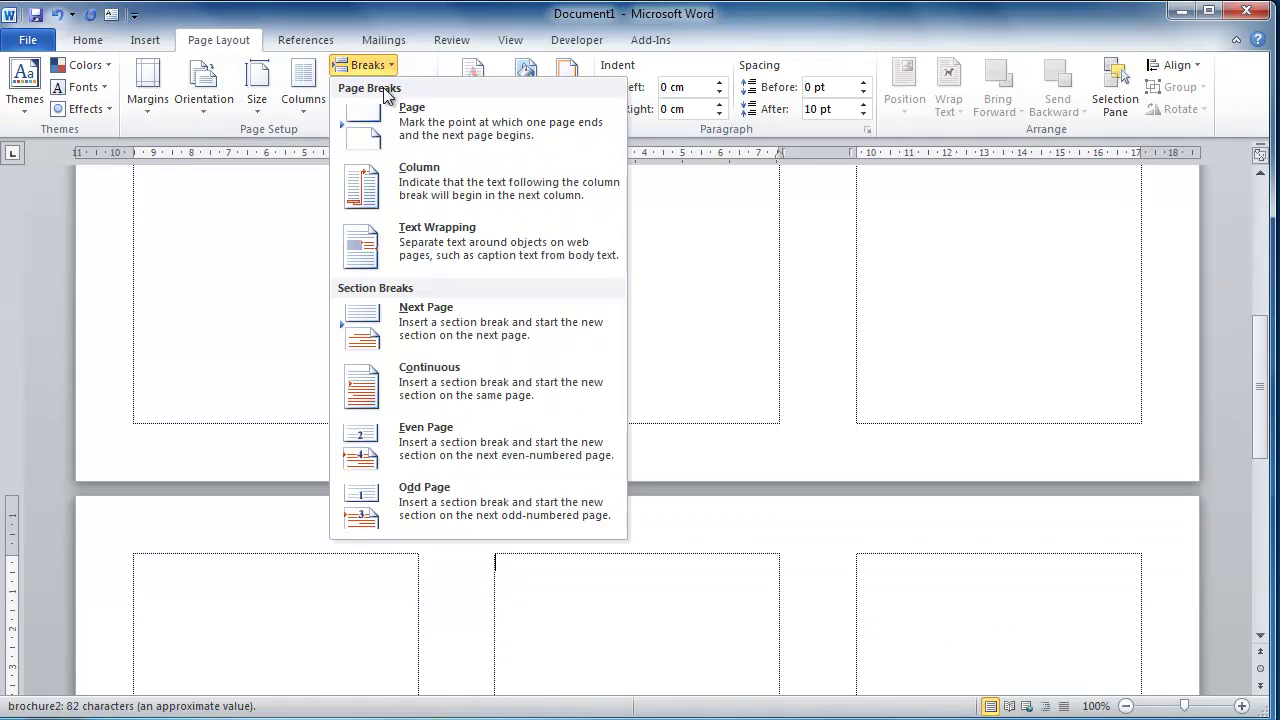
pyautogui.click(415, 185)
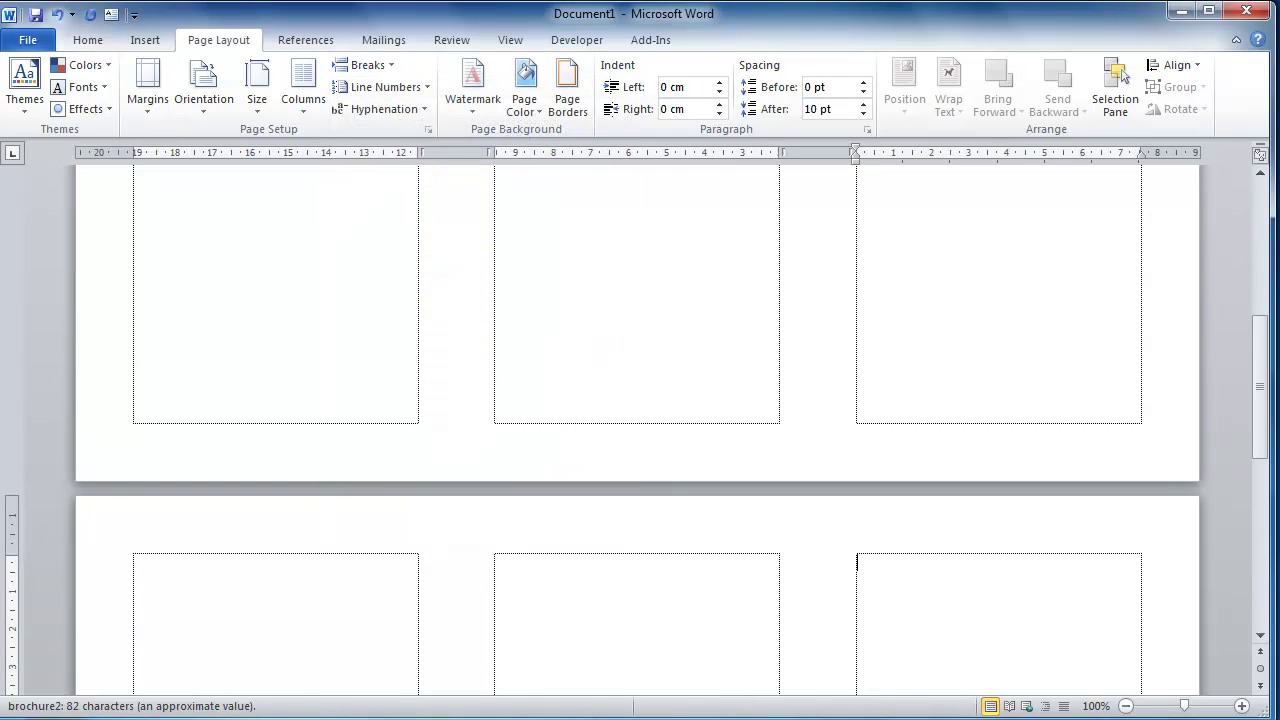
# Check that the cursor can be placed in different columns on both pages, ending in the first page's middle column
pyautogui.click(689, 603)
pyautogui.click(352, 608)
pyautogui.click(574, 434)
pyautogui.scroll(8, 589, 271)
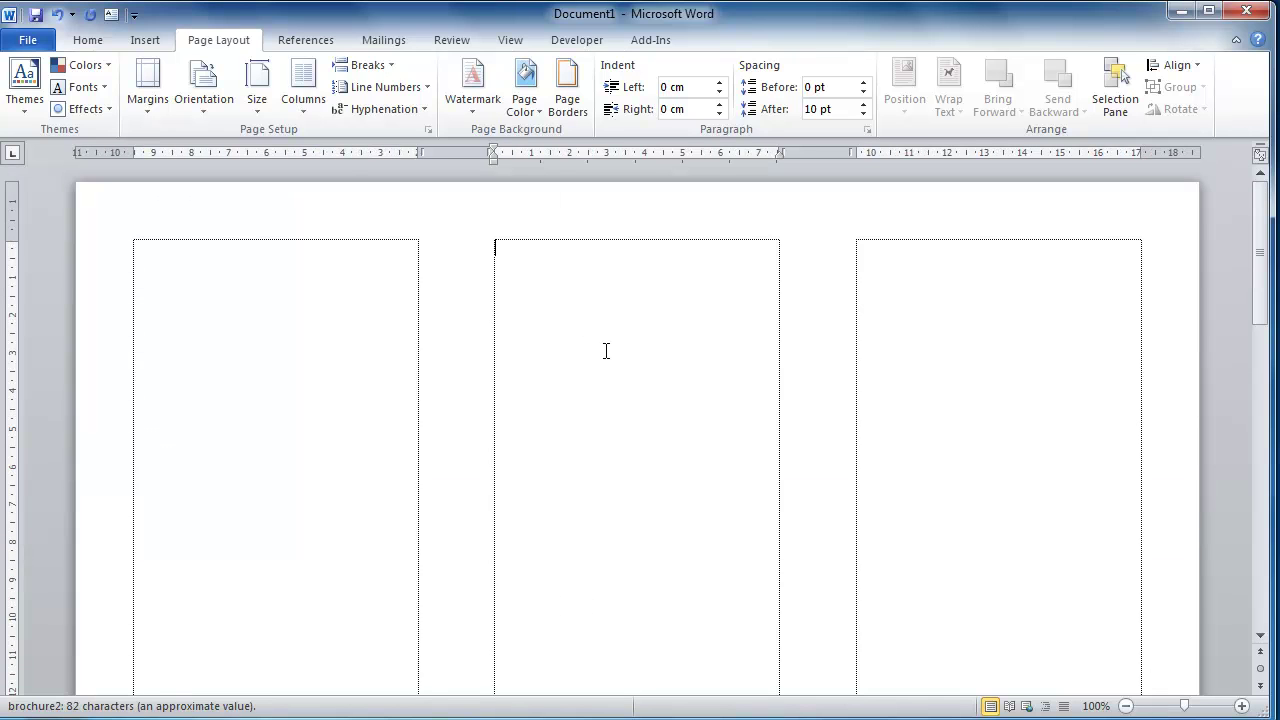
# Fill the third column of the second page with empty paragraphs down towards its bottom edge
pyautogui.click(907, 310)
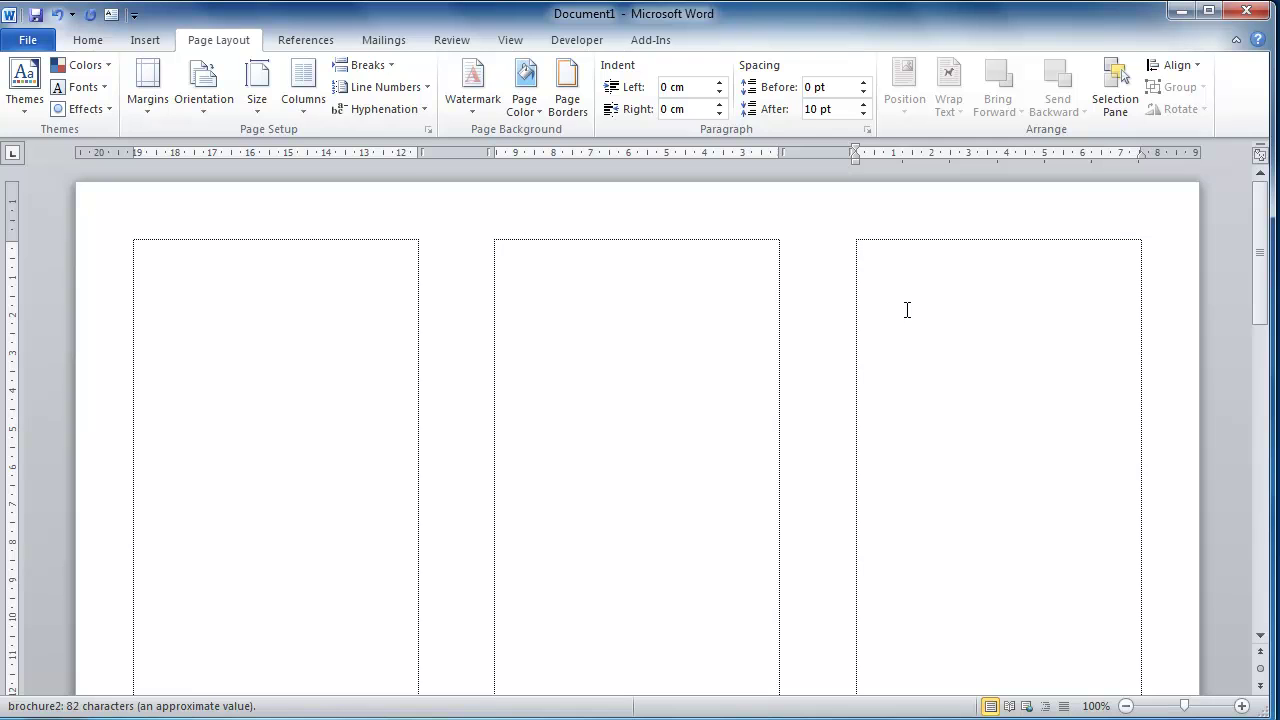
pyautogui.click(296, 322)
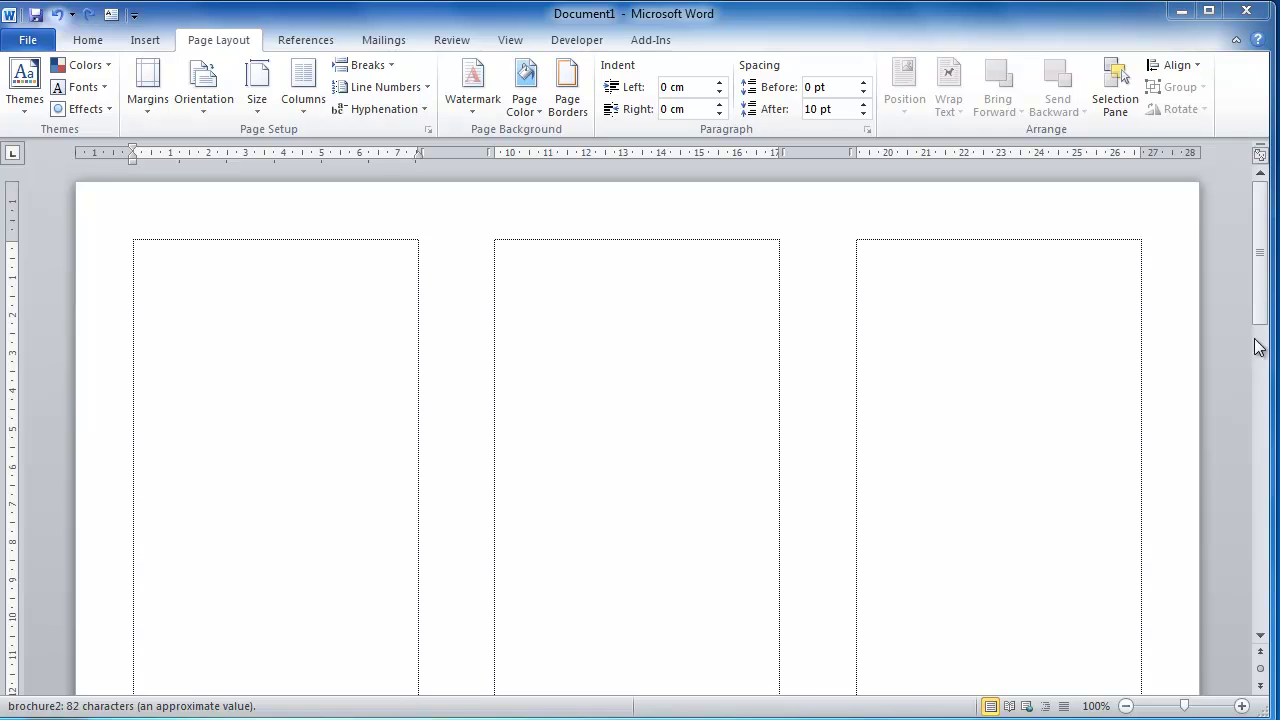
pyautogui.moveTo(1265, 298); pyautogui.dragTo(1265, 531)
pyautogui.click(890, 244)
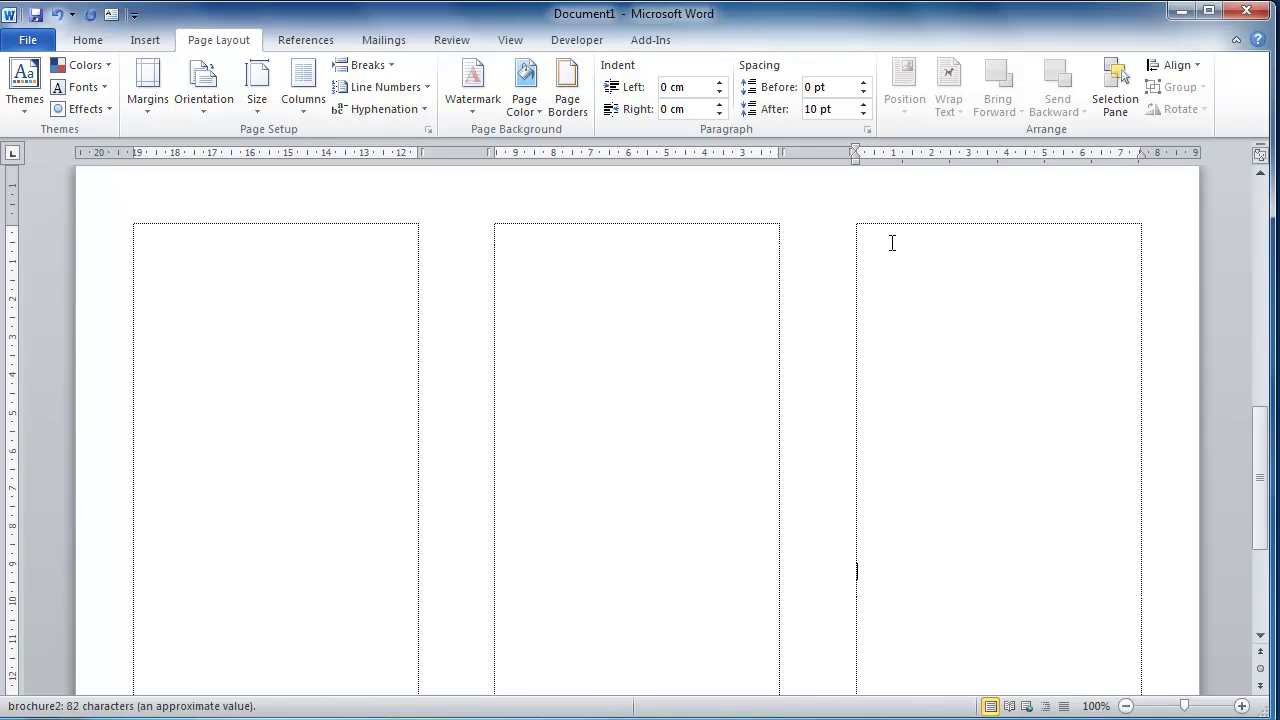
pyautogui.scroll(-4, 926, 317)
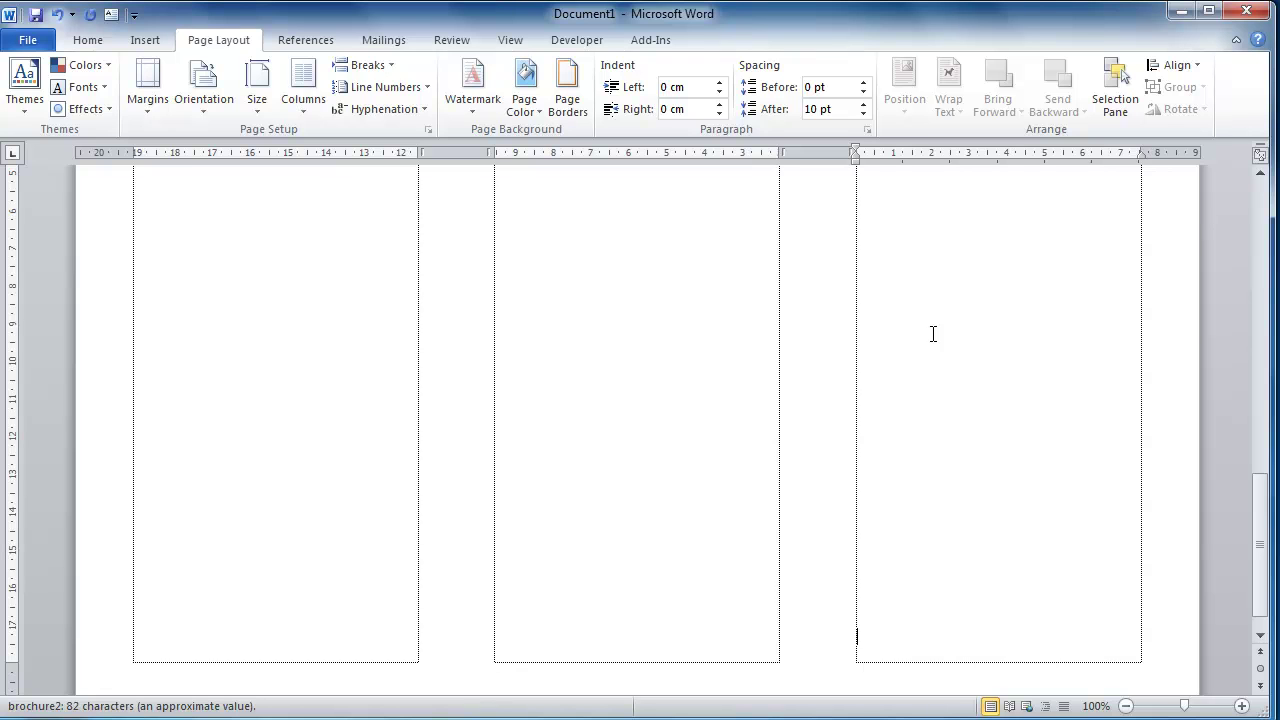
# Fill the middle column of the second page with empty paragraphs down to its bottom edge
pyautogui.scroll(-8, 978, 452)
pyautogui.click(585, 324)
pyautogui.scroll(-1, 589, 325)
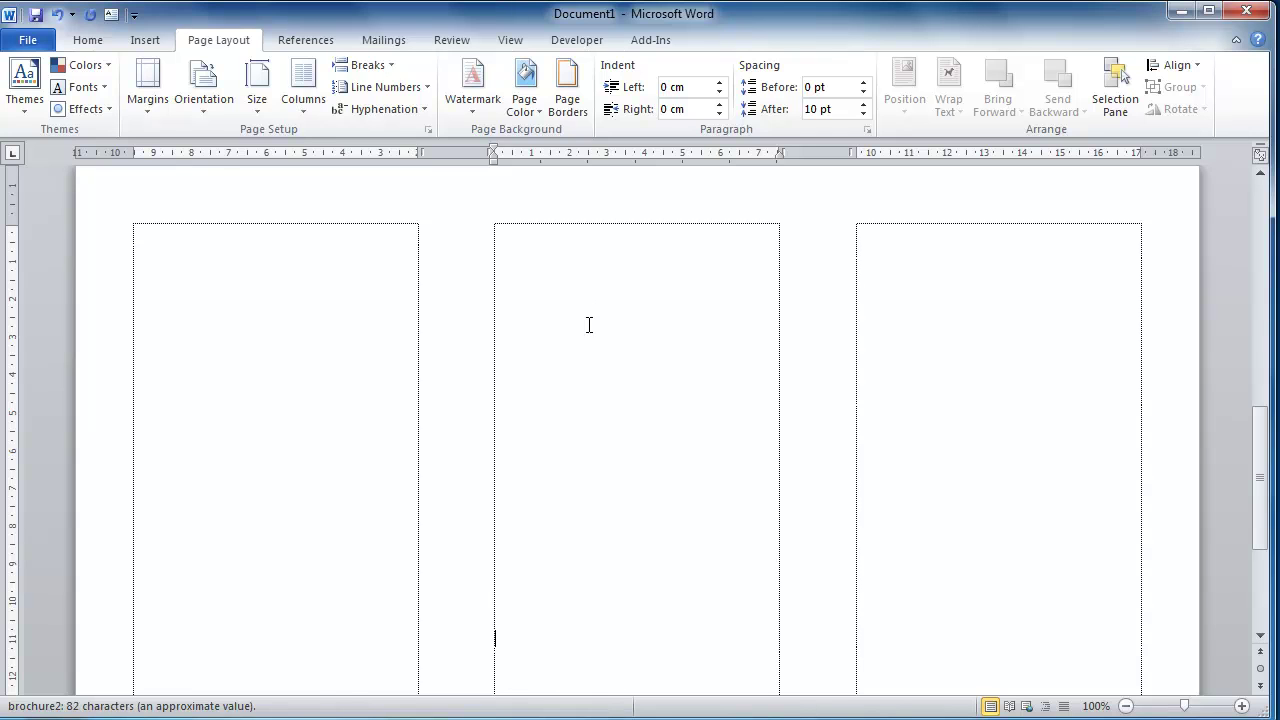
pyautogui.scroll(-5, 589, 325)
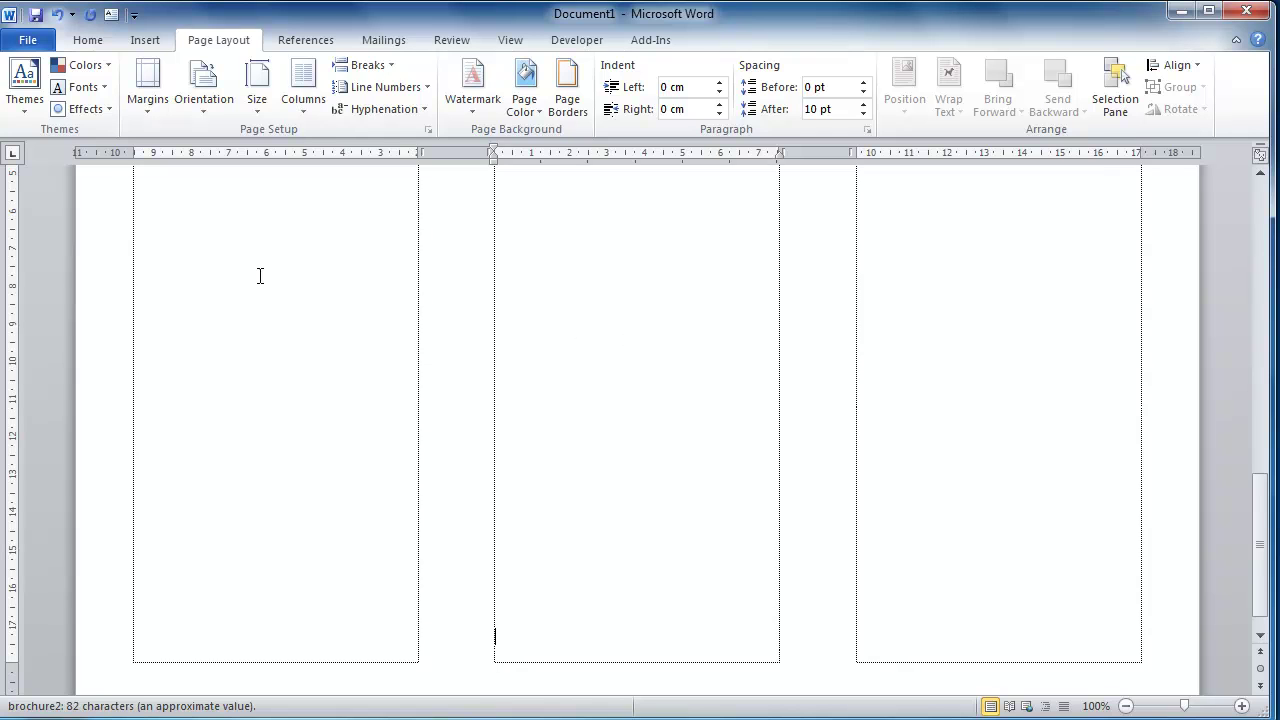
# Fill the first column of the second page with empty paragraphs down to its bottom edge
pyautogui.scroll(4, 75, 294)
pyautogui.click(240, 228)
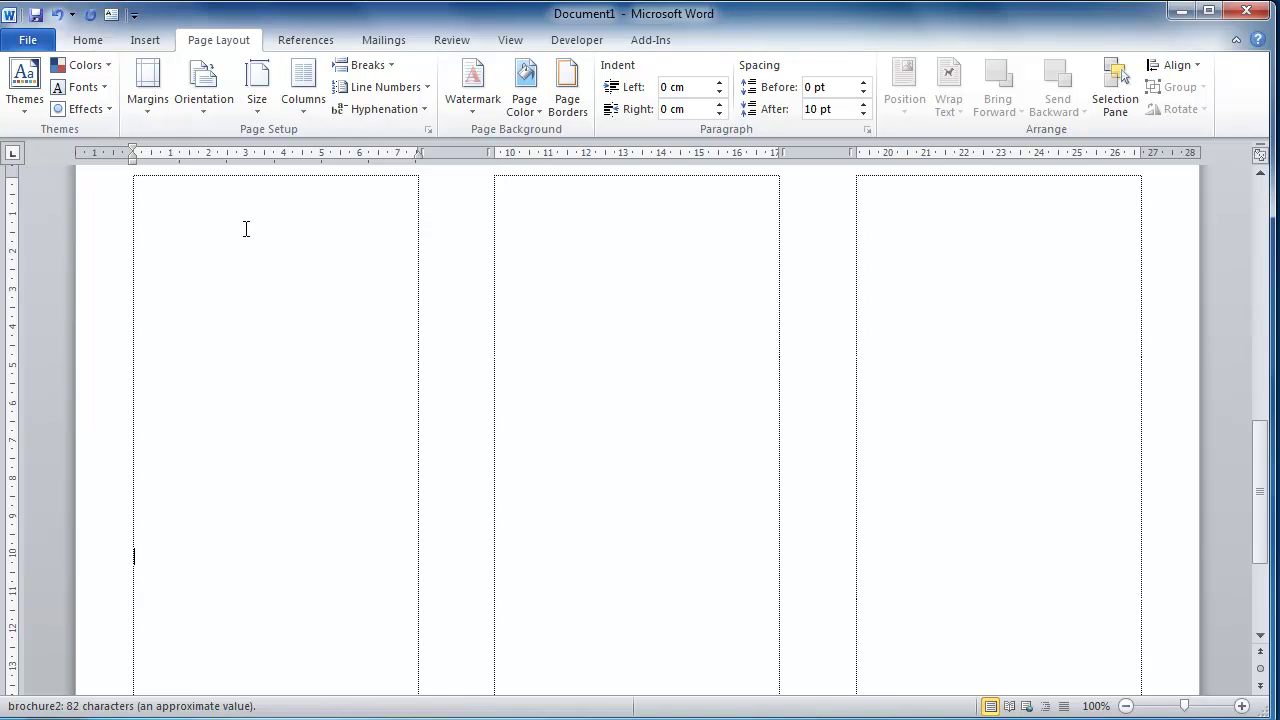
pyautogui.press('Return')
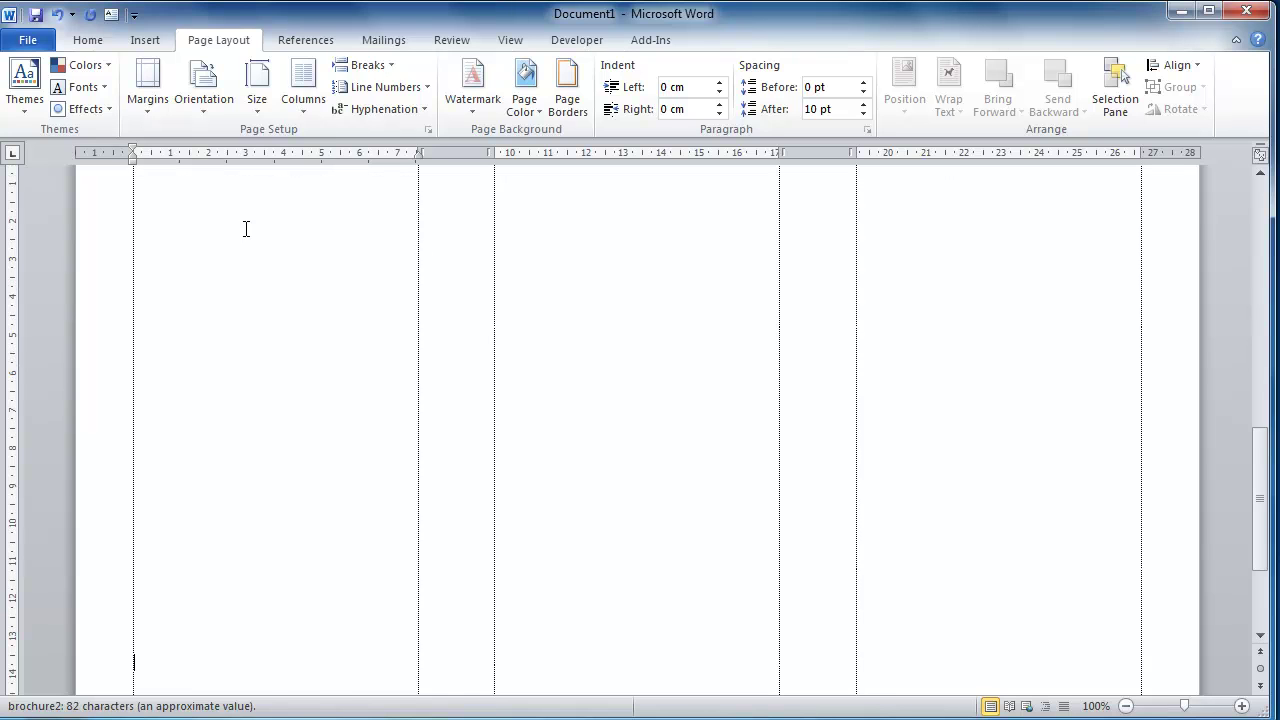
pyautogui.scroll(-4, 239, 226)
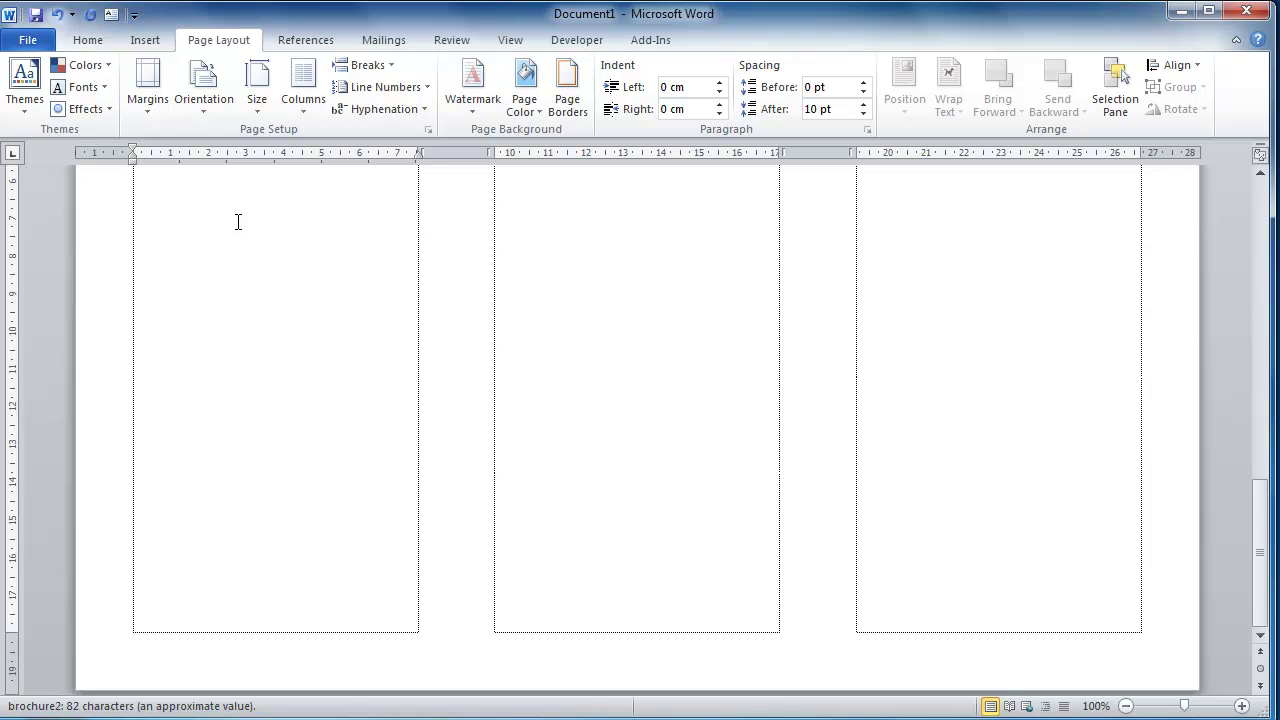
# Fill the third column of the first page with empty paragraphs down to its bottom edge
pyautogui.scroll(-5, 434, 223)
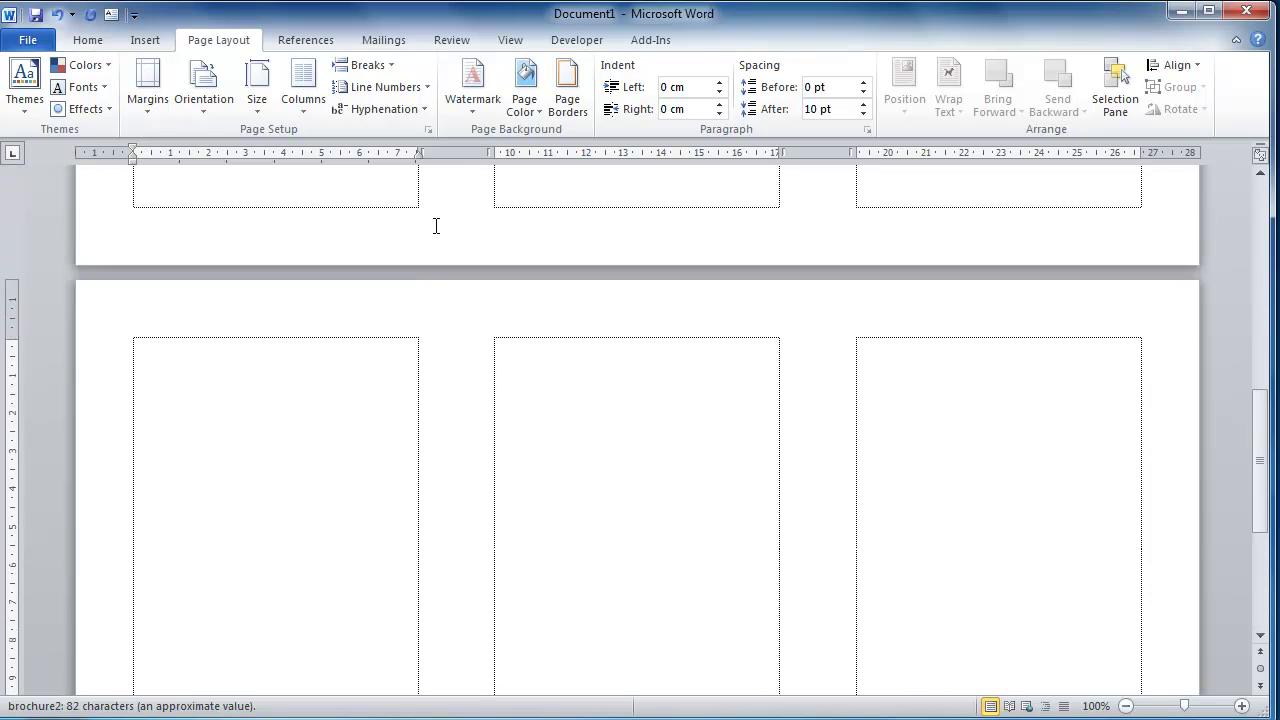
pyautogui.scroll(2, 440, 231)
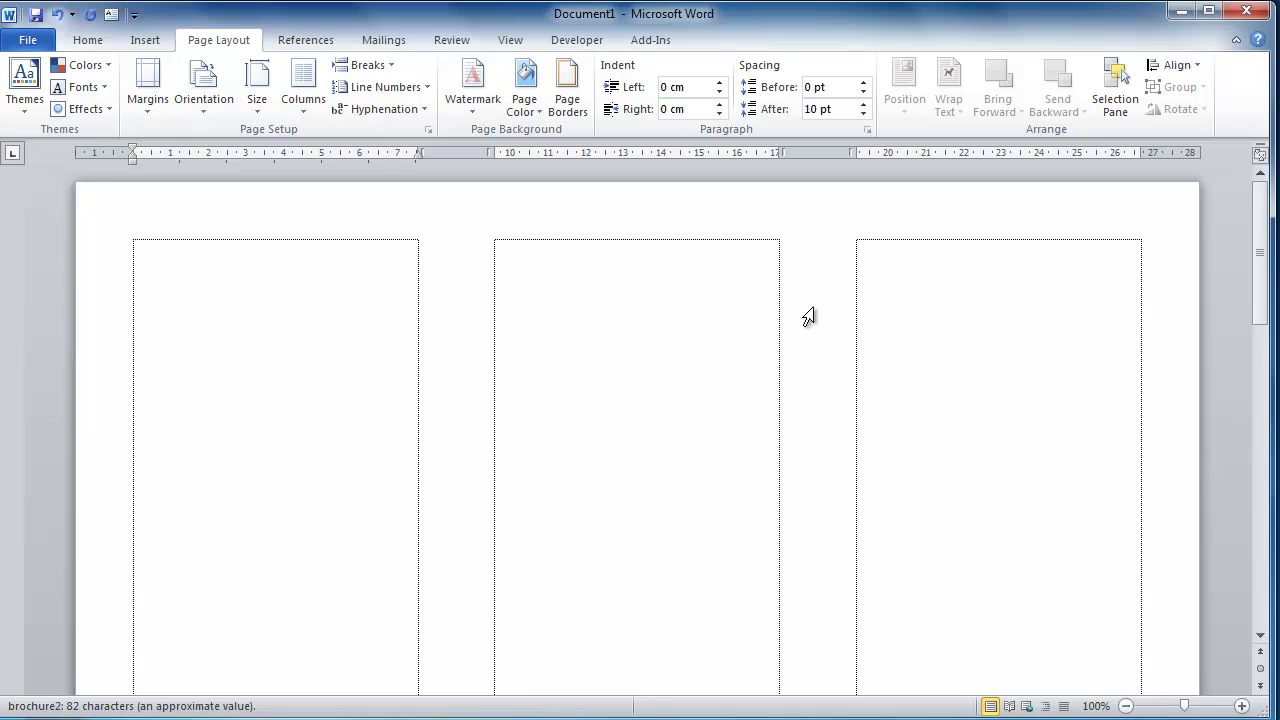
pyautogui.click(912, 306)
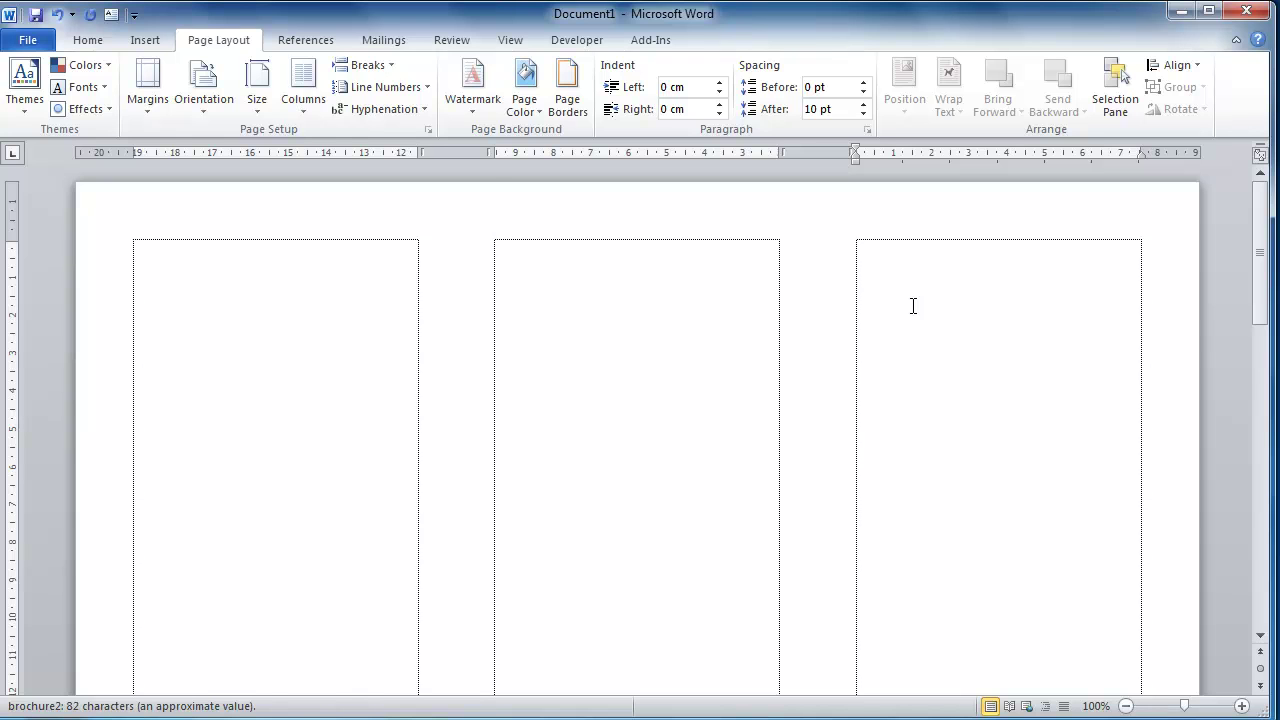
pyautogui.scroll(-5, 912, 306)
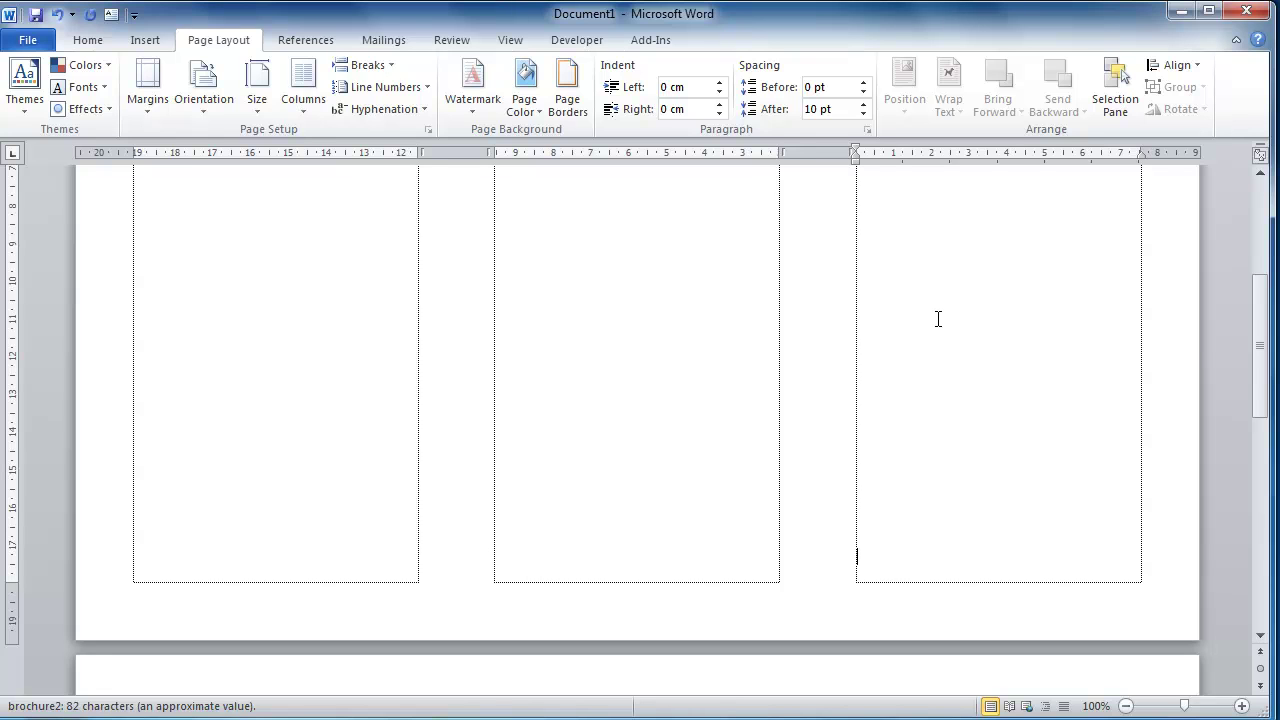
# Fill the middle column of the first page with empty paragraphs down to its bottom edge
pyautogui.scroll(-8, 938, 319)
pyautogui.click(521, 246)
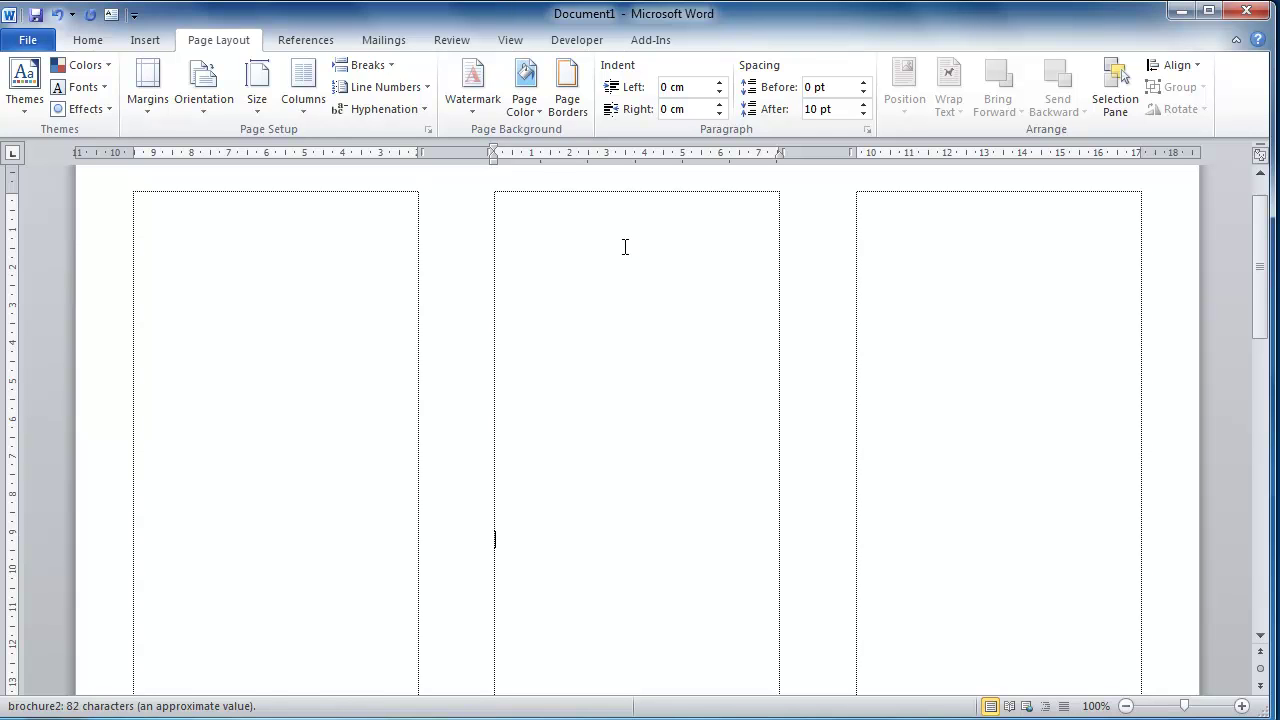
pyautogui.scroll(-3, 658, 245)
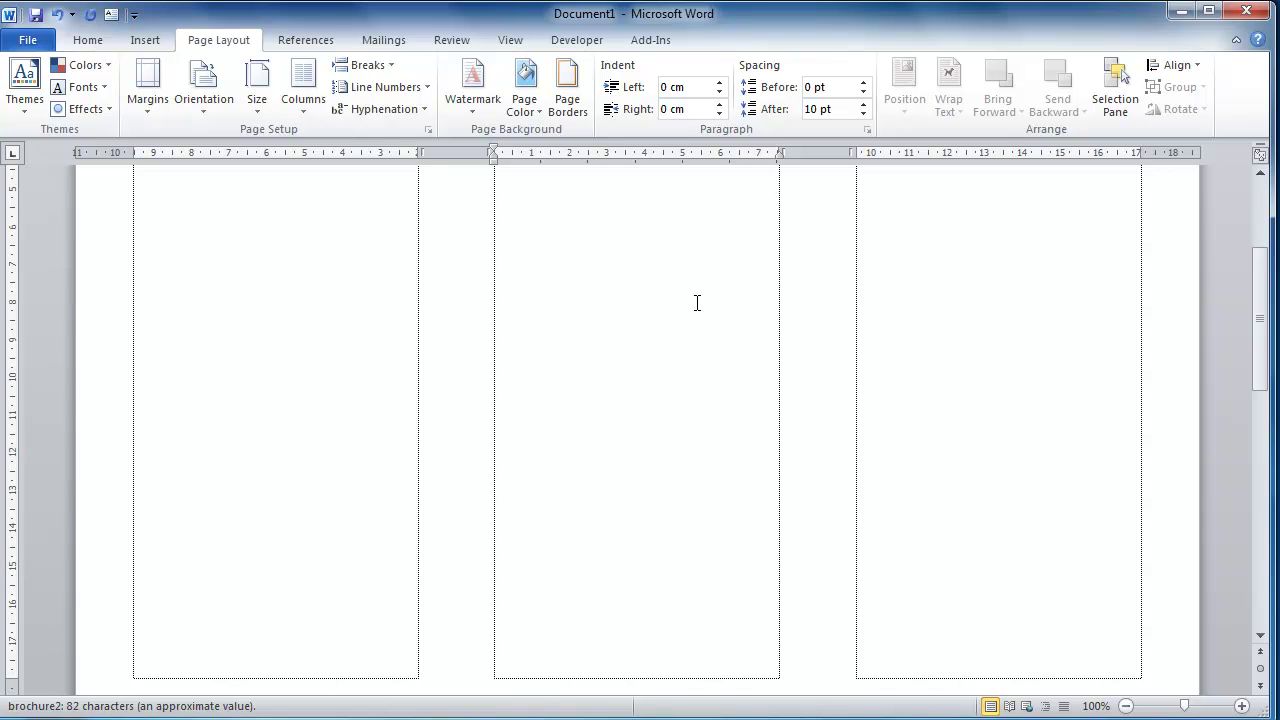
# Fill the first column of the first page with empty paragraphs down to its bottom edge
pyautogui.scroll(3, 697, 303)
pyautogui.click(256, 239)
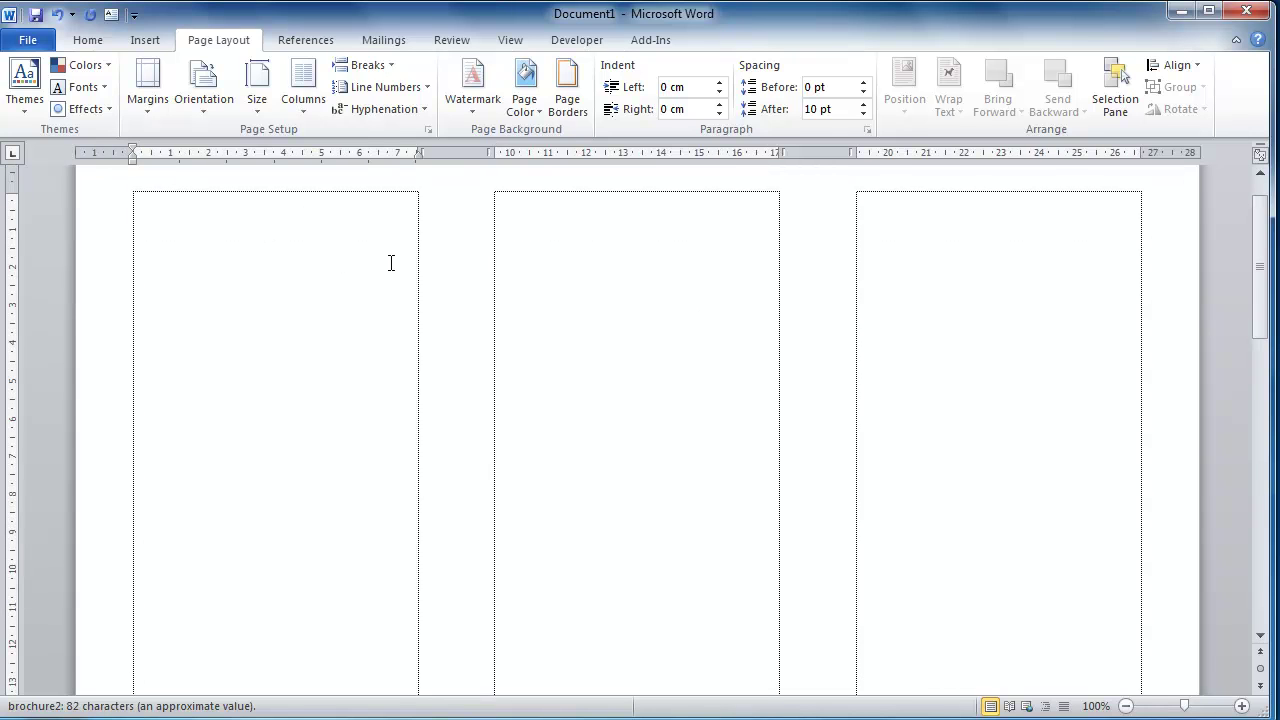
pyautogui.scroll(-3, 391, 263)
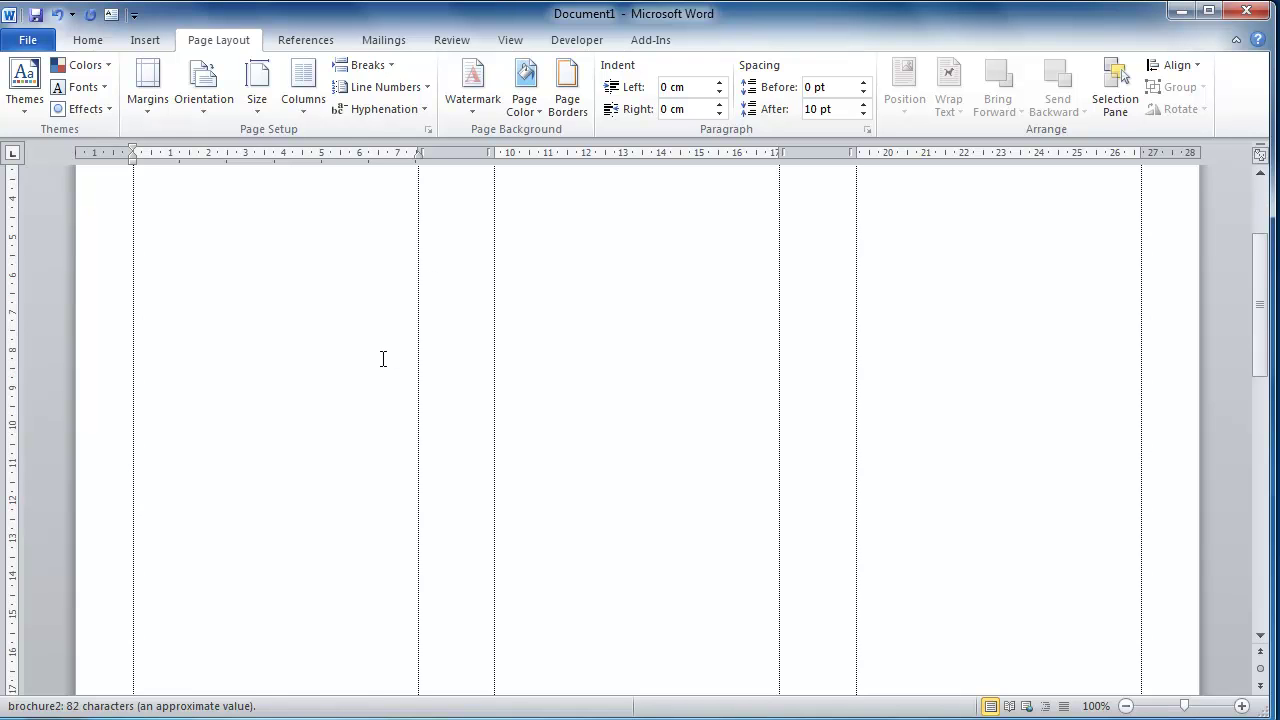
pyautogui.scroll(-4, 383, 359)
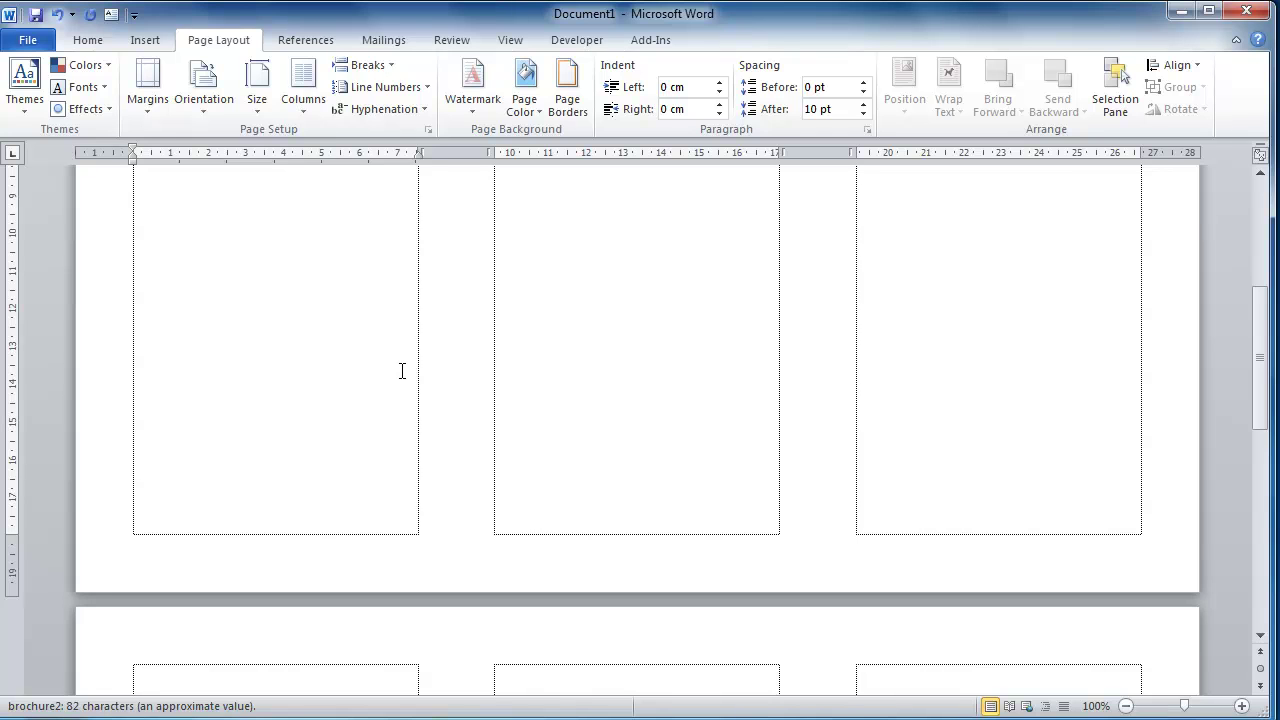
# Check cursor placement at various heights in the columns of both pages, ending at the start of the first page's first column
pyautogui.scroll(4, 402, 373)
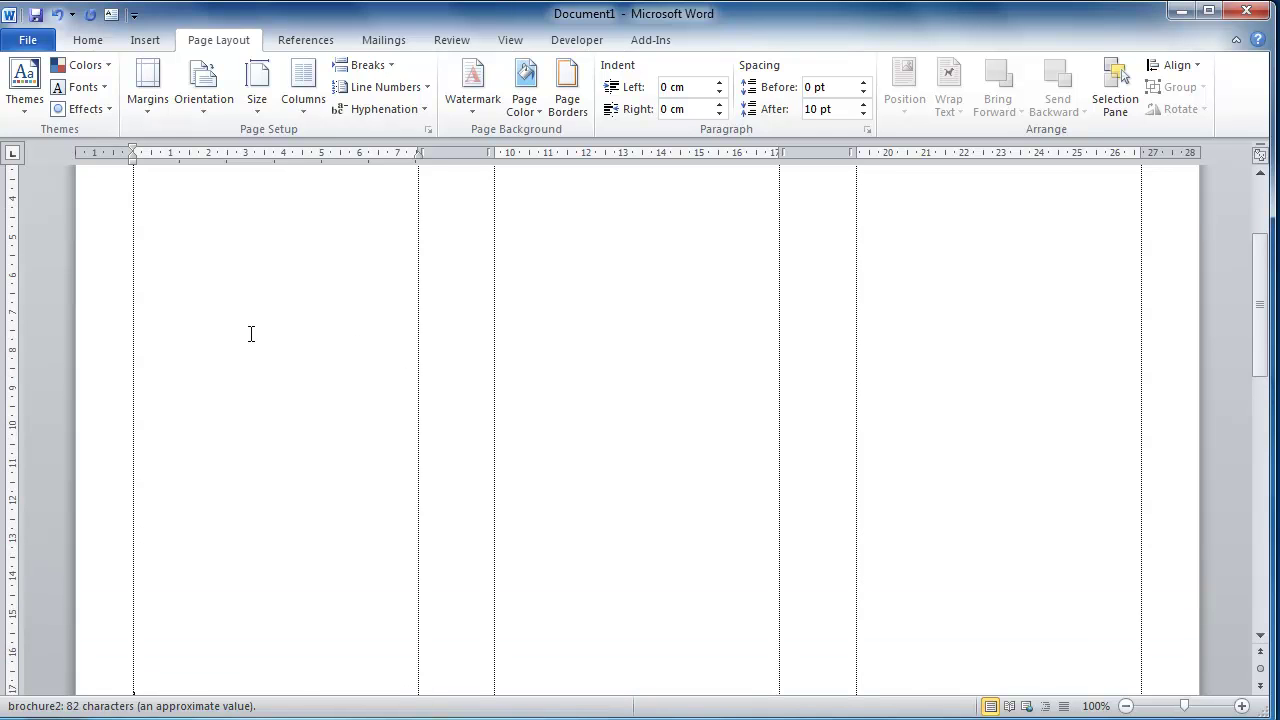
pyautogui.click(874, 222)
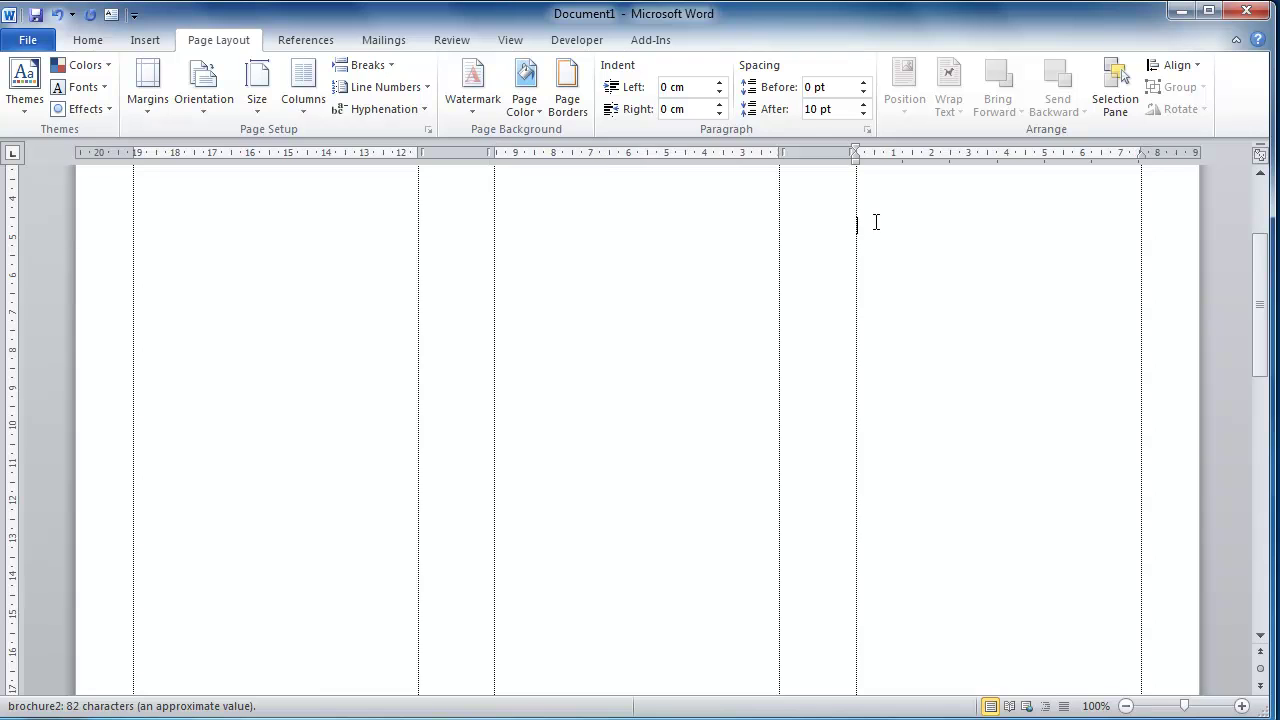
pyautogui.click(916, 563)
pyautogui.scroll(-4, 912, 545)
pyautogui.click(891, 580)
pyautogui.scroll(-6, 860, 565)
pyautogui.click(242, 434)
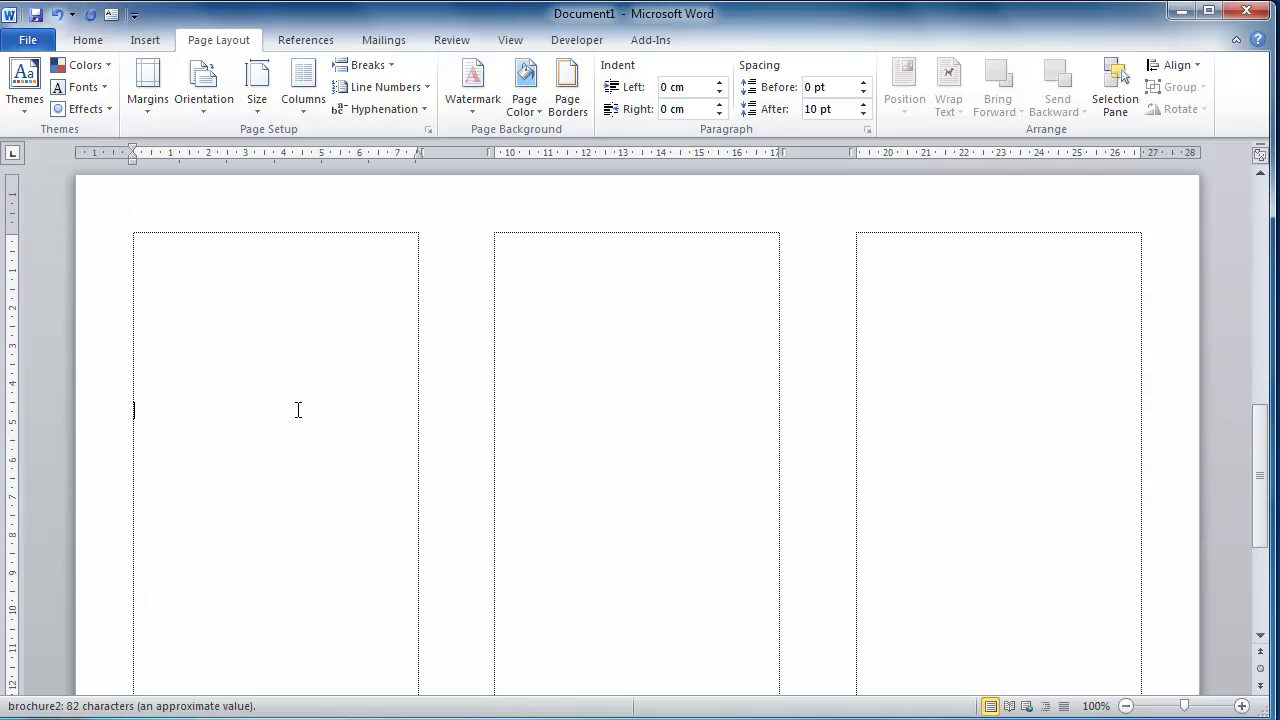
pyautogui.click(518, 298)
pyautogui.scroll(-1, 540, 440)
pyautogui.click(529, 486)
pyautogui.scroll(-1, 583, 486)
pyautogui.scroll(5, 584, 485)
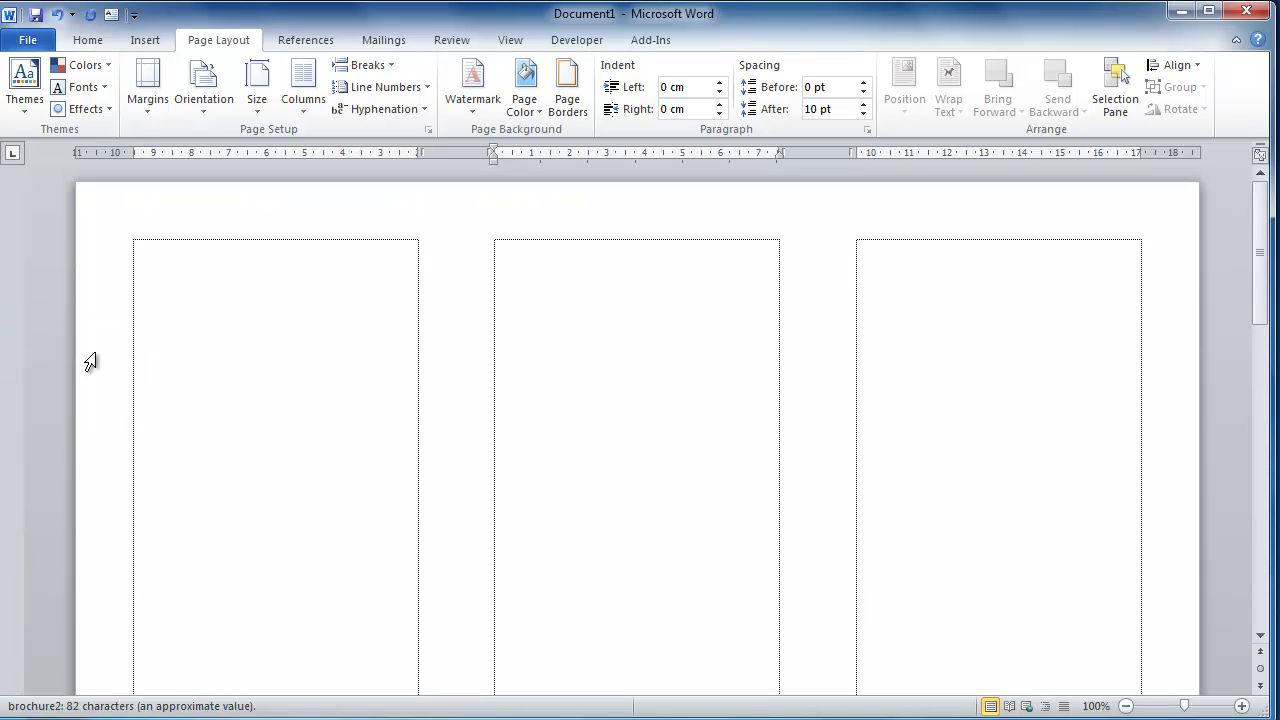
pyautogui.click(147, 264)
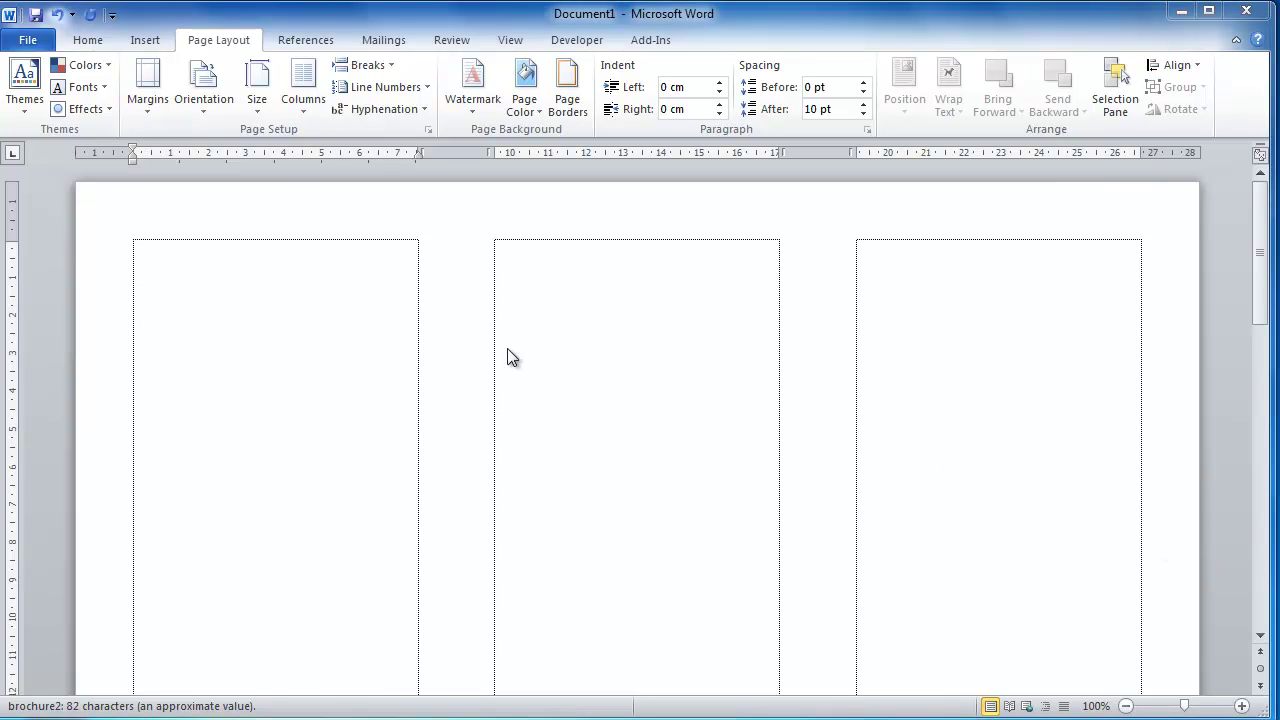
# Save the document as brochure-2010 in the brochure folder, using the Word Document file type
pyautogui.click(28, 44)
pyautogui.click(54, 104)
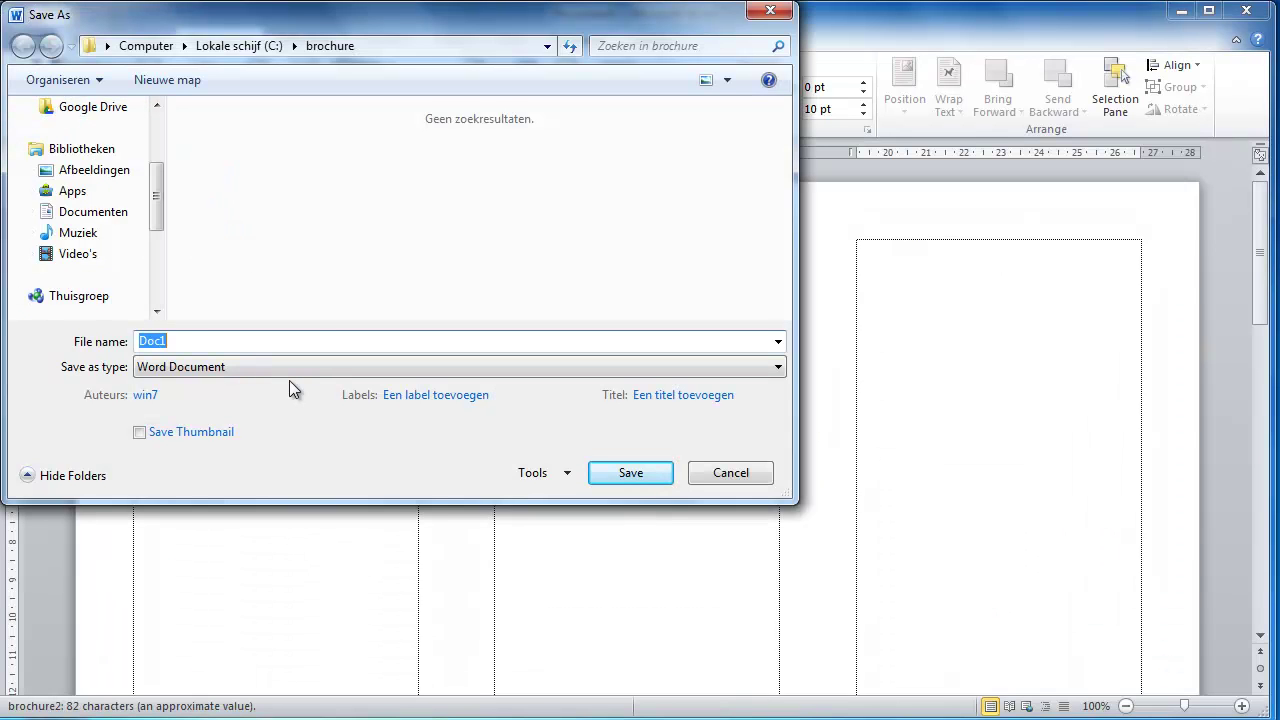
pyautogui.write('brochure')
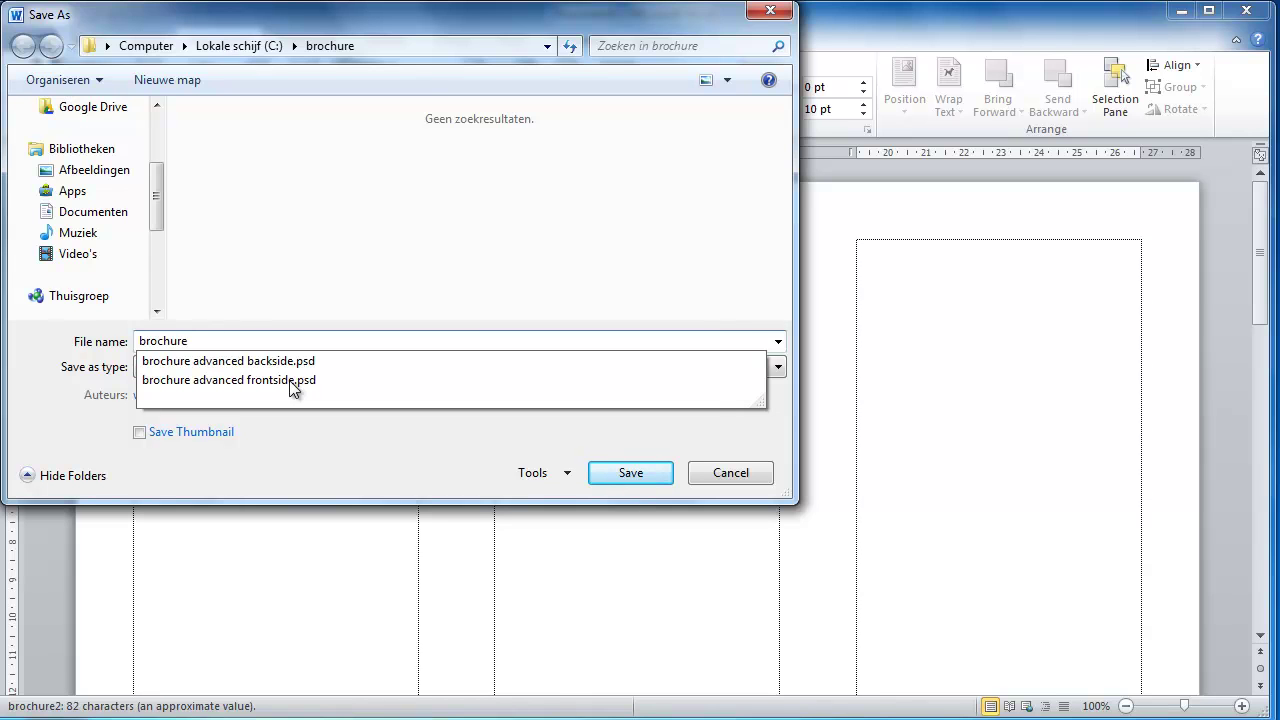
pyautogui.write('-2010')
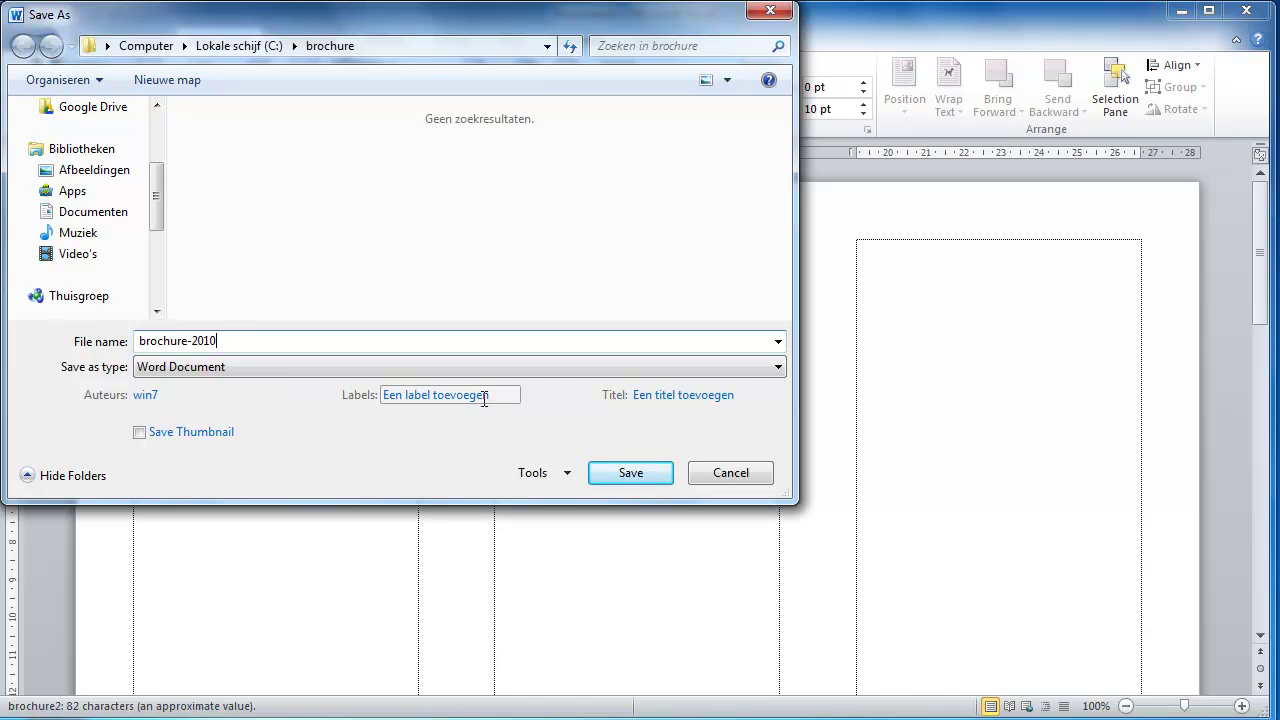
pyautogui.click(777, 370)
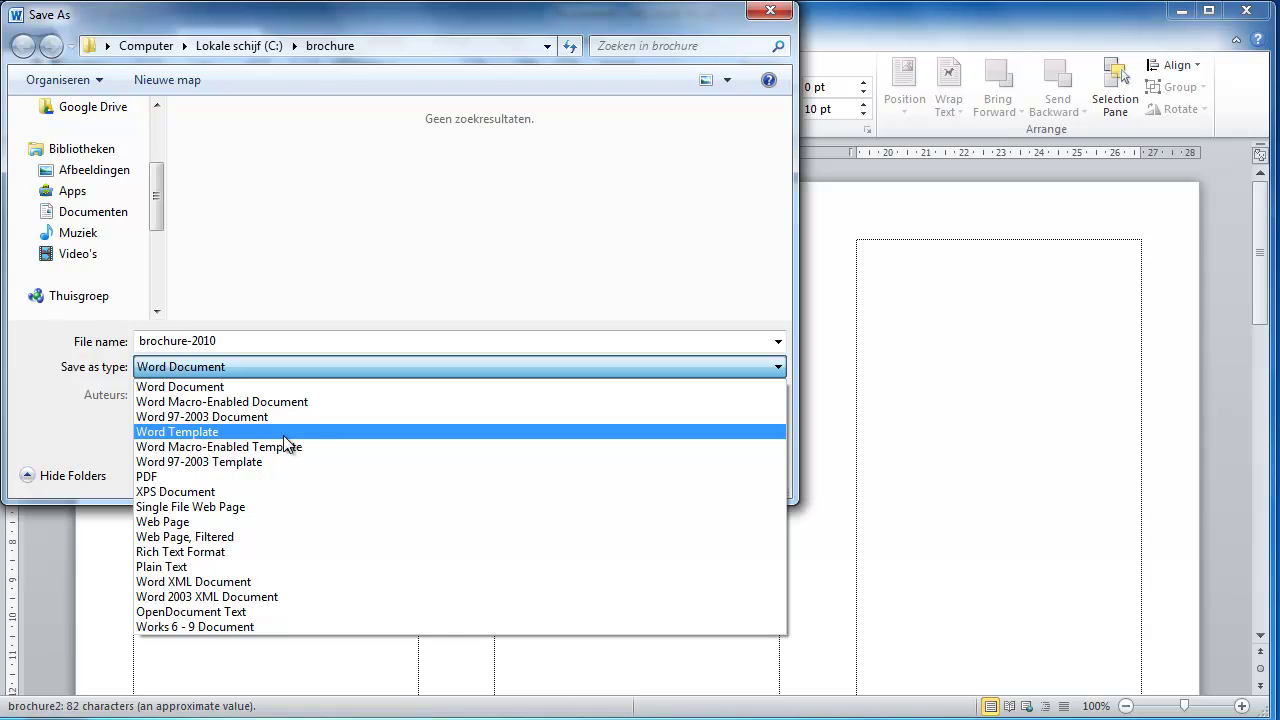
pyautogui.click(232, 386)
pyautogui.click(630, 469)
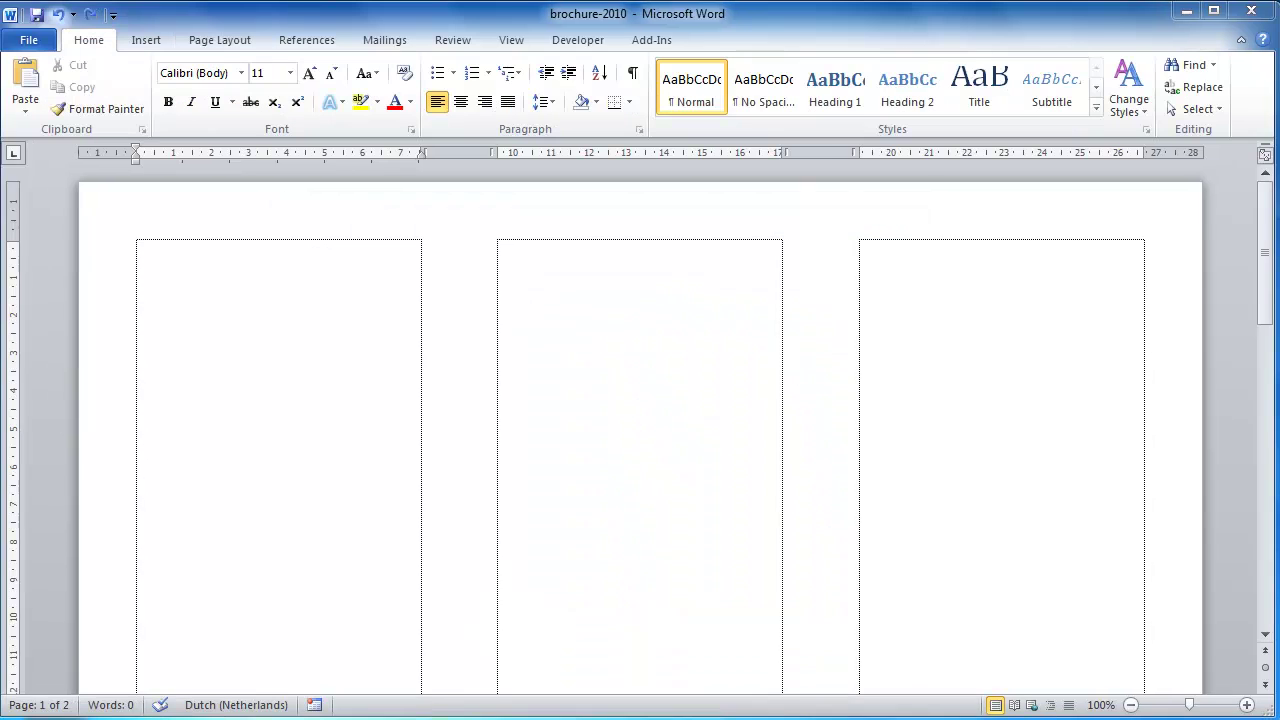
# Draw a text box about 5.9 cm high and 26.6 cm wide across the tops of all three columns on the second page
pyautogui.moveTo(1268, 300); pyautogui.dragTo(1272, 530)
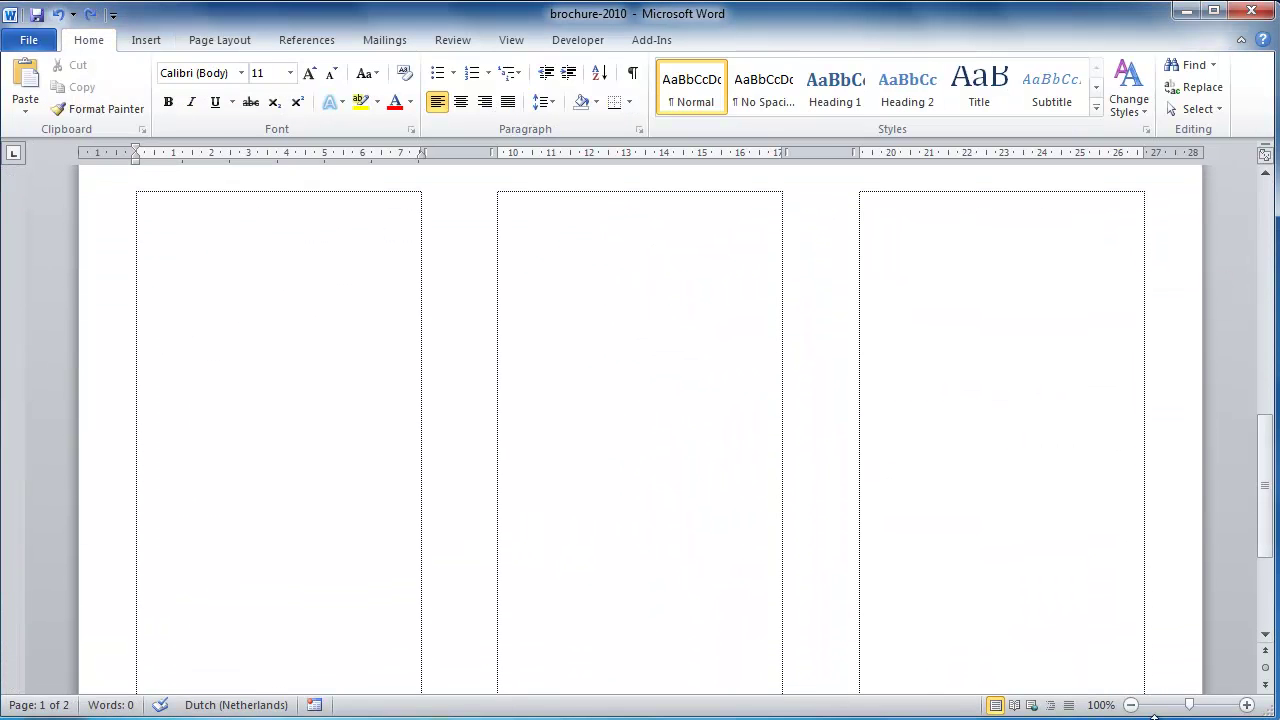
pyautogui.click(1130, 705)
pyautogui.click(1130, 705)
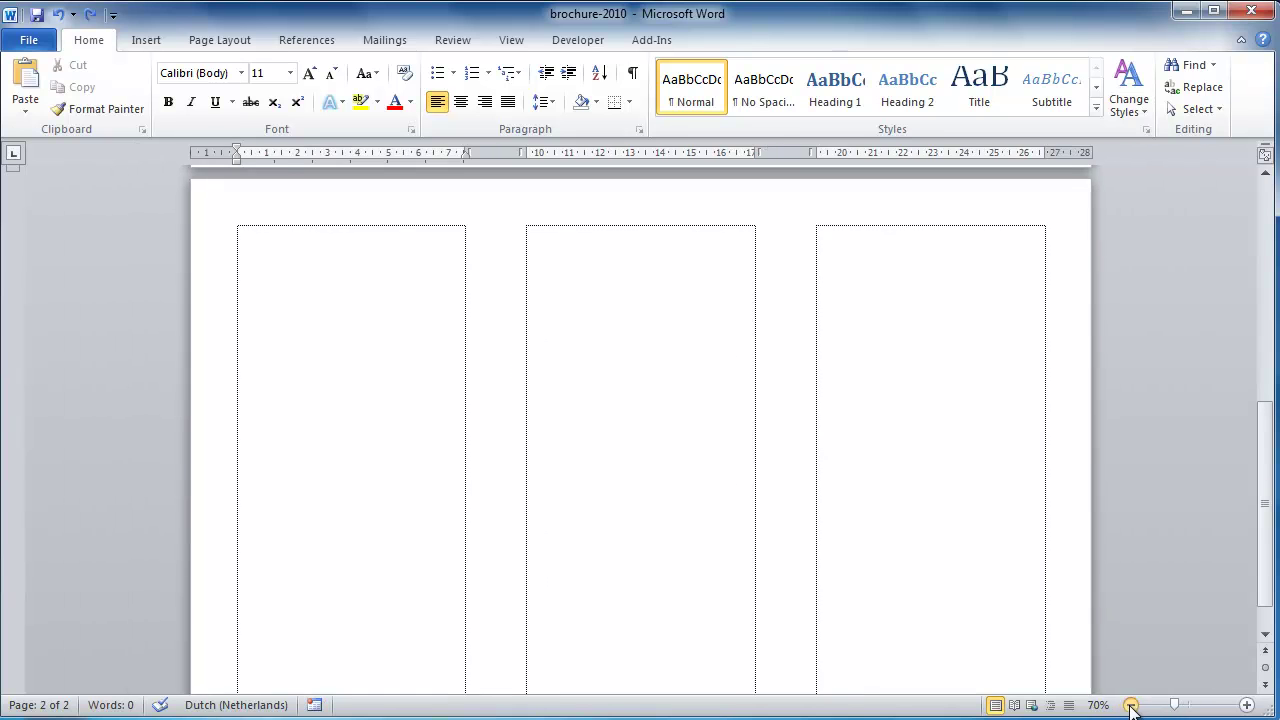
pyautogui.click(1130, 705)
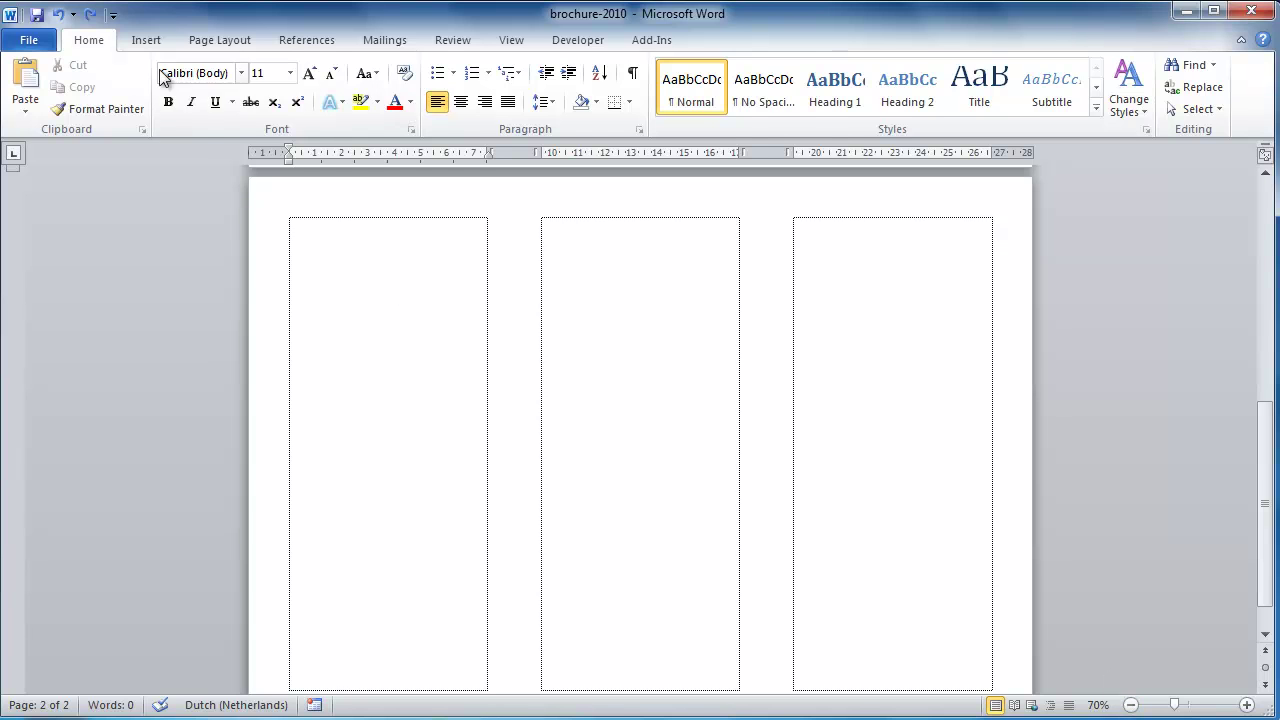
pyautogui.click(146, 40)
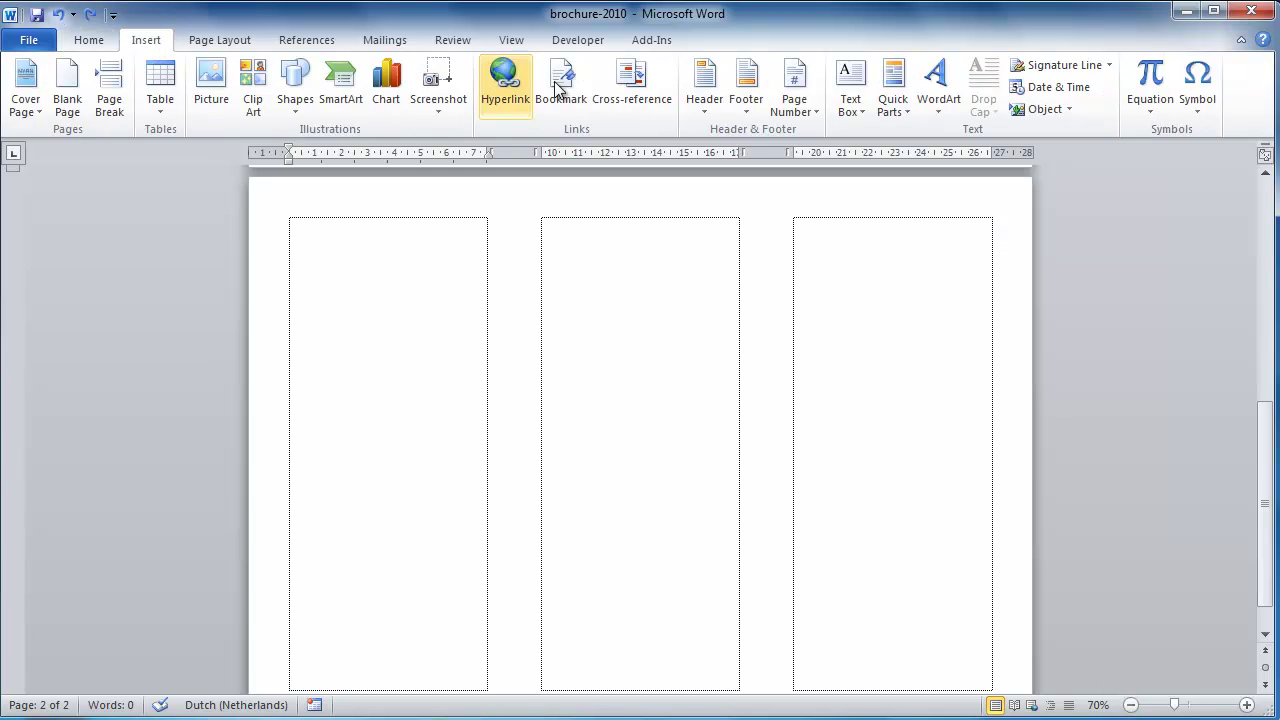
pyautogui.click(858, 110)
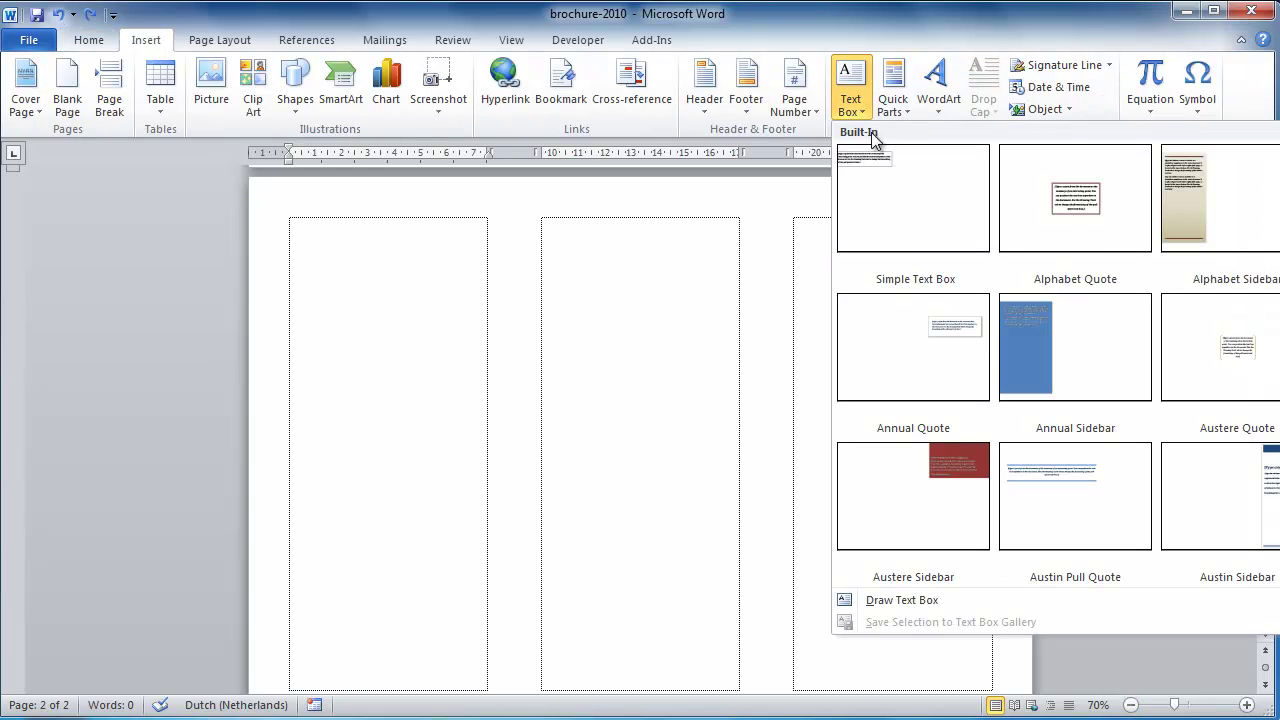
pyautogui.click(906, 600)
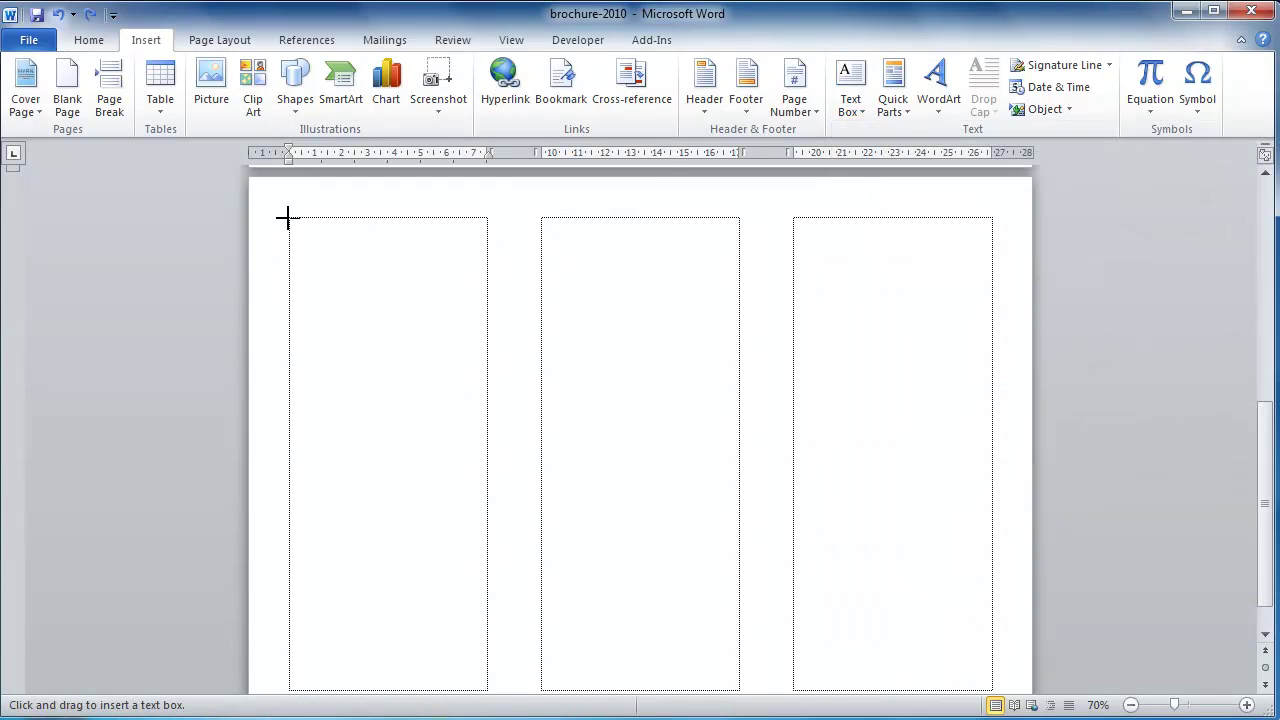
pyautogui.moveTo(287, 218)
pyautogui.mouseDown()
pyautogui.moveTo(334, 283)
pyautogui.moveTo(569, 363)
pyautogui.moveTo(834, 389)
pyautogui.moveTo(992, 374)
pyautogui.mouseUp()
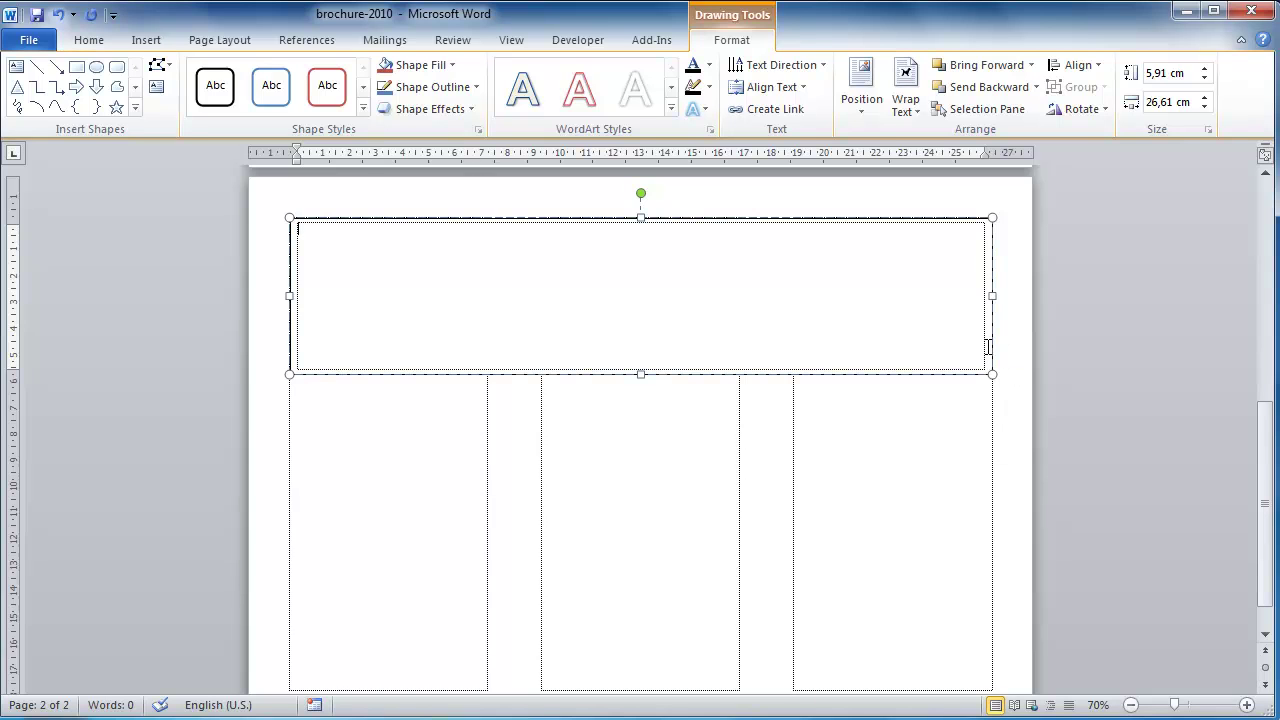
# Set the left and right internal margins of the text box across the second page to 0 cm
pyautogui.rightClick(808, 222)
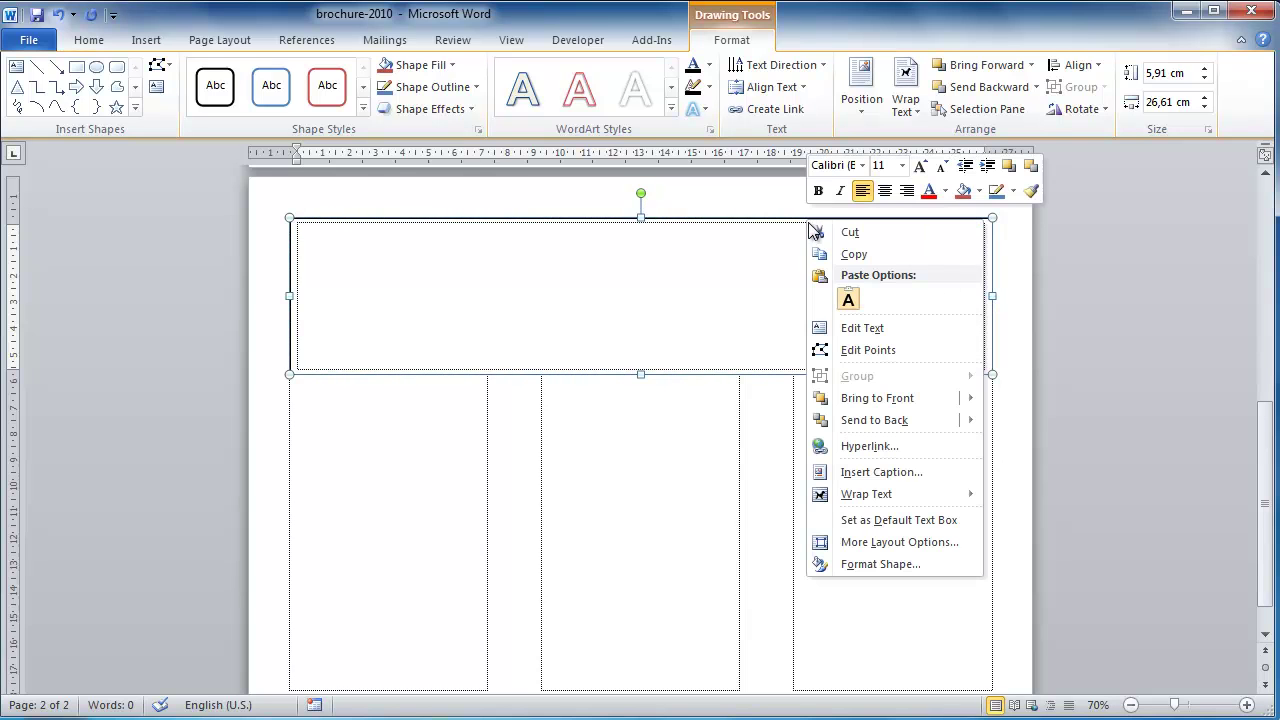
pyautogui.click(875, 566)
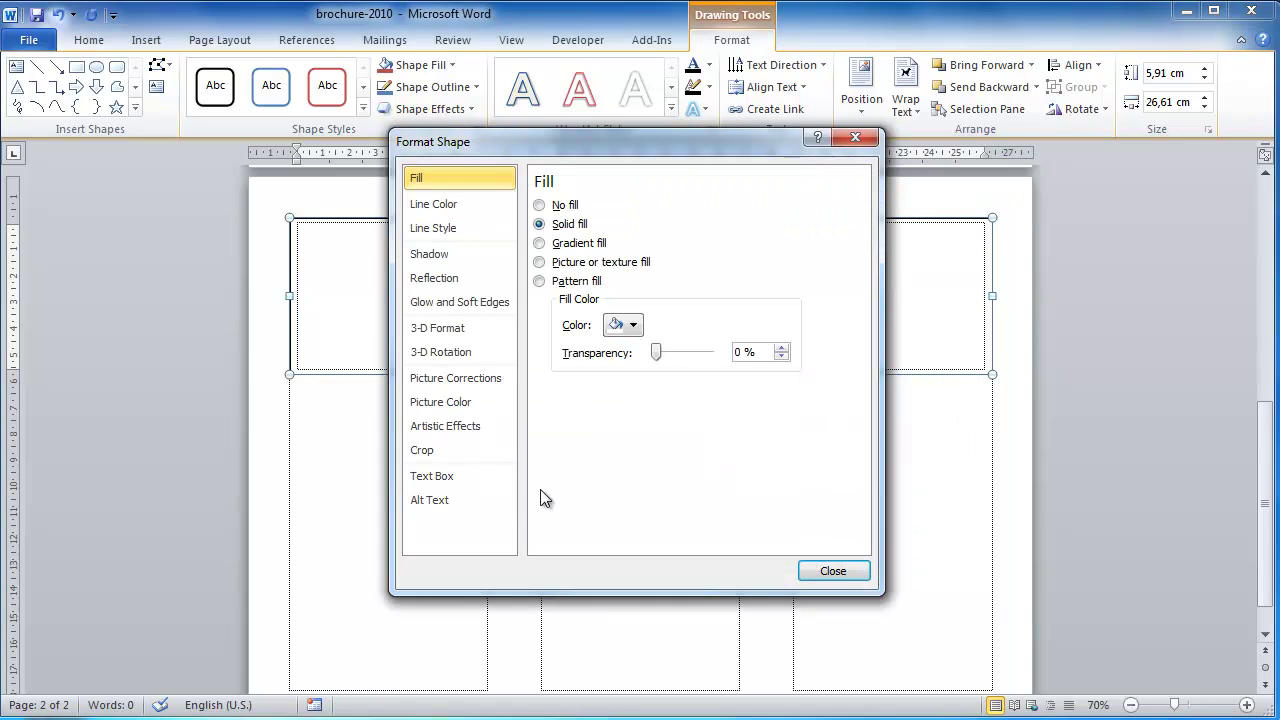
pyautogui.click(433, 478)
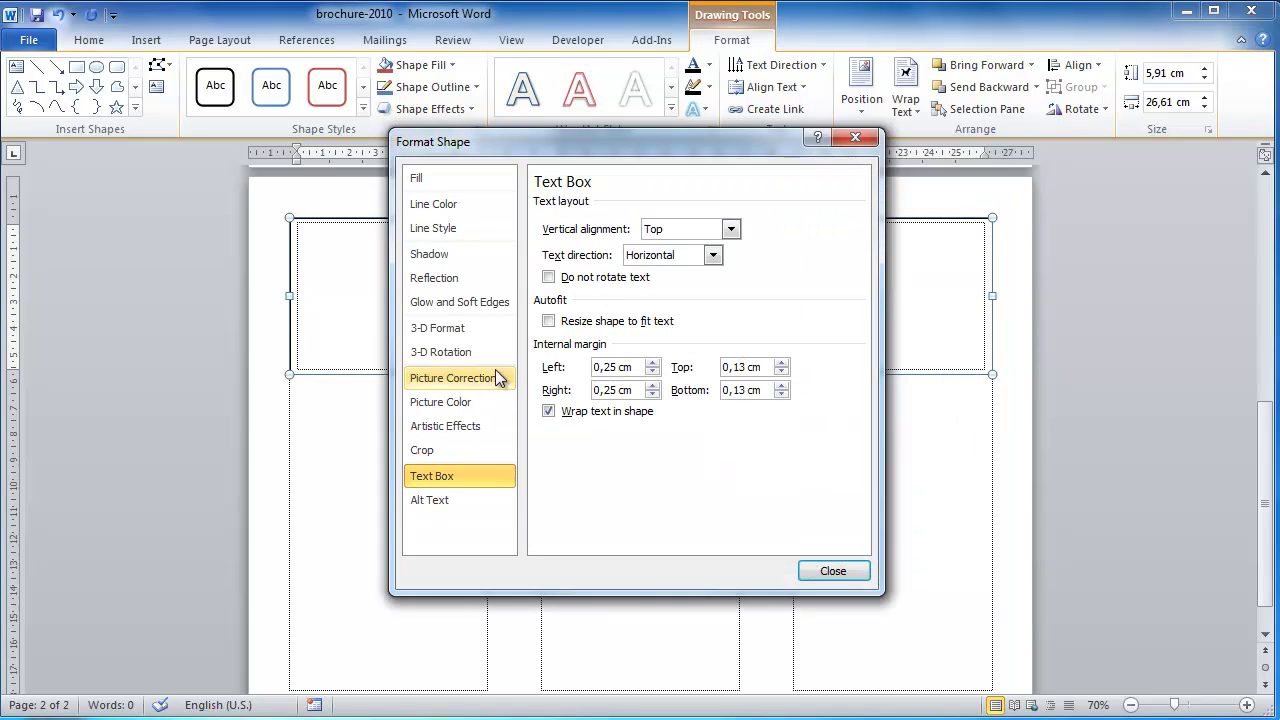
pyautogui.click(652, 372)
pyautogui.click(652, 372)
pyautogui.click(652, 372)
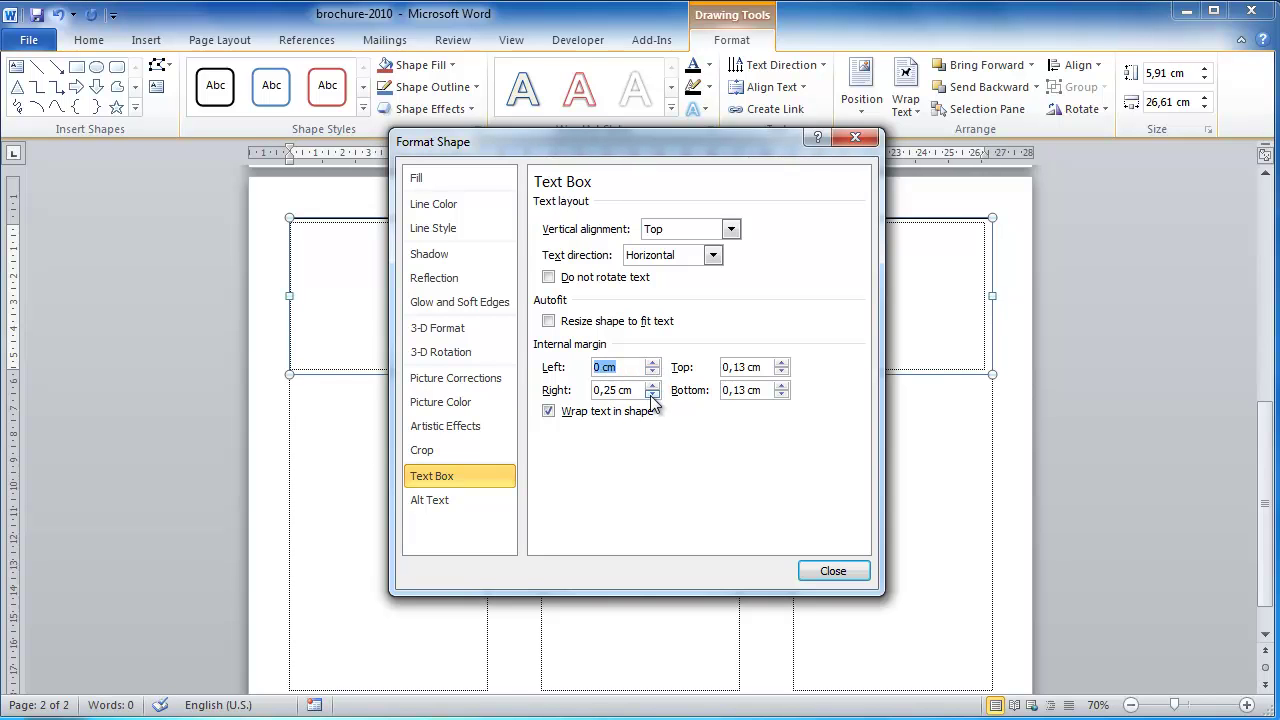
pyautogui.click(652, 395)
pyautogui.click(652, 395)
pyautogui.click(652, 395)
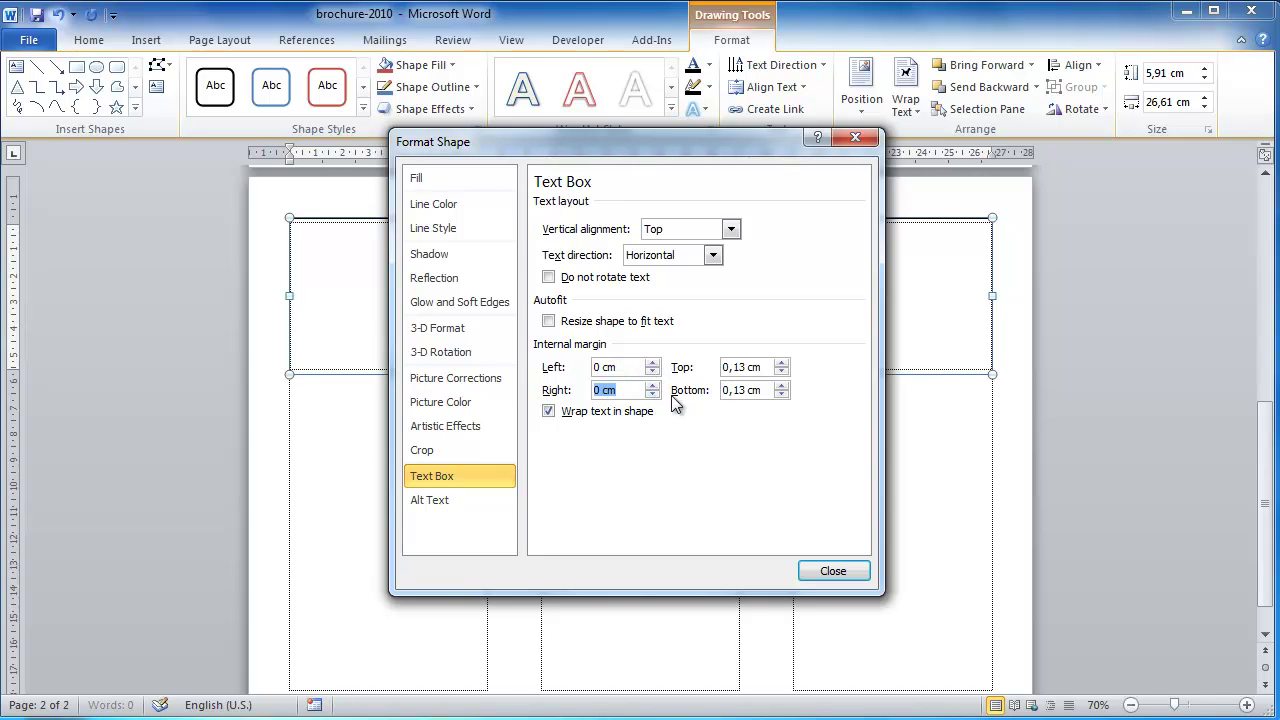
# Set the text box's top and bottom internal margins to 0 cm and make it the default text box
pyautogui.click(781, 373)
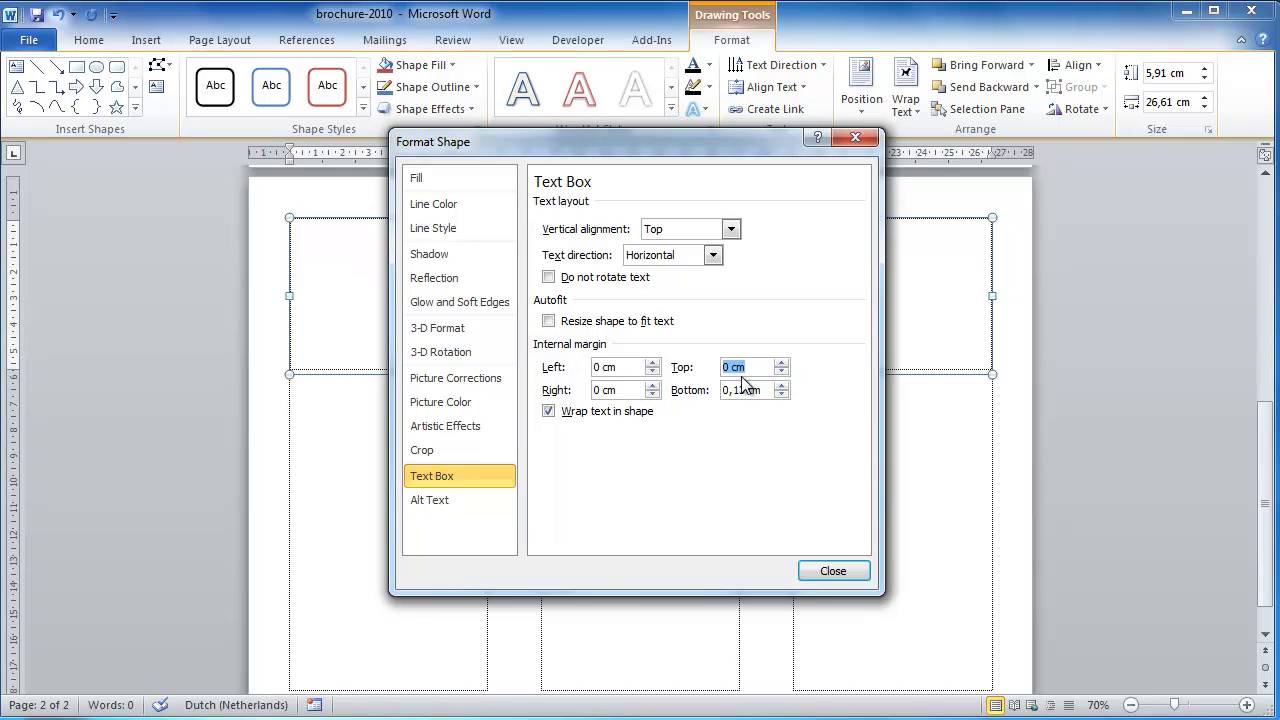
pyautogui.click(781, 395)
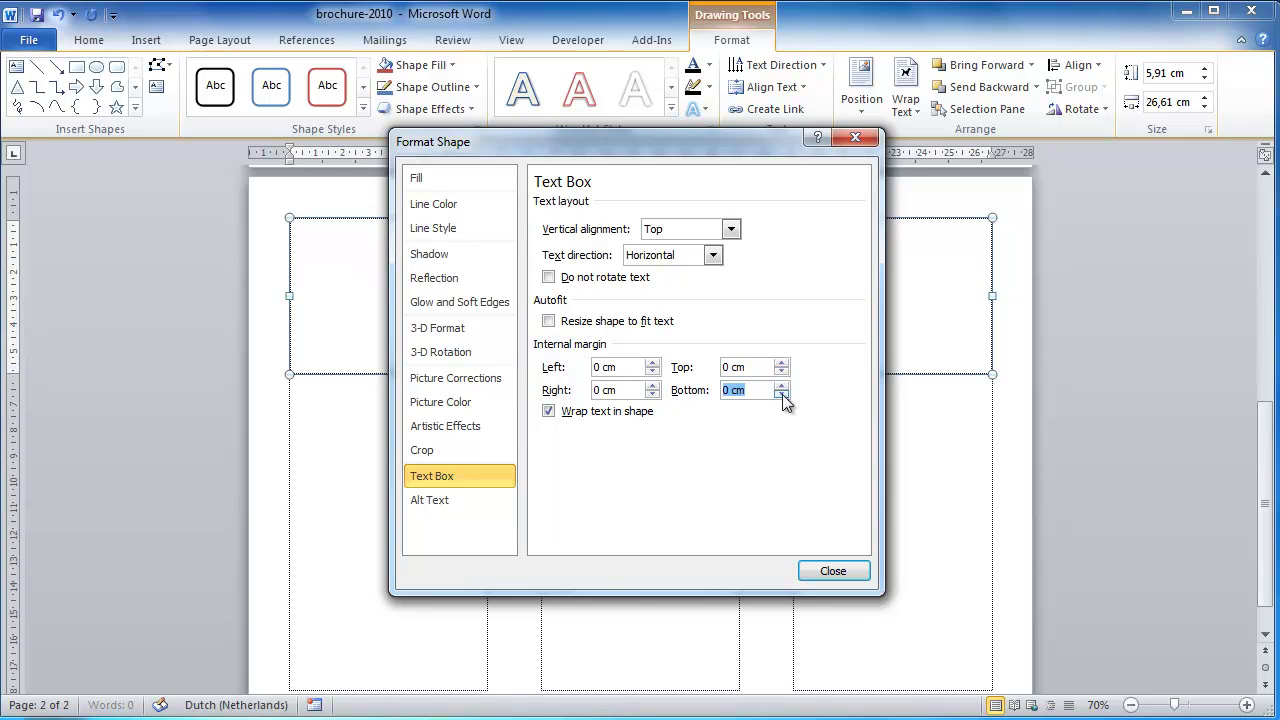
pyautogui.click(832, 571)
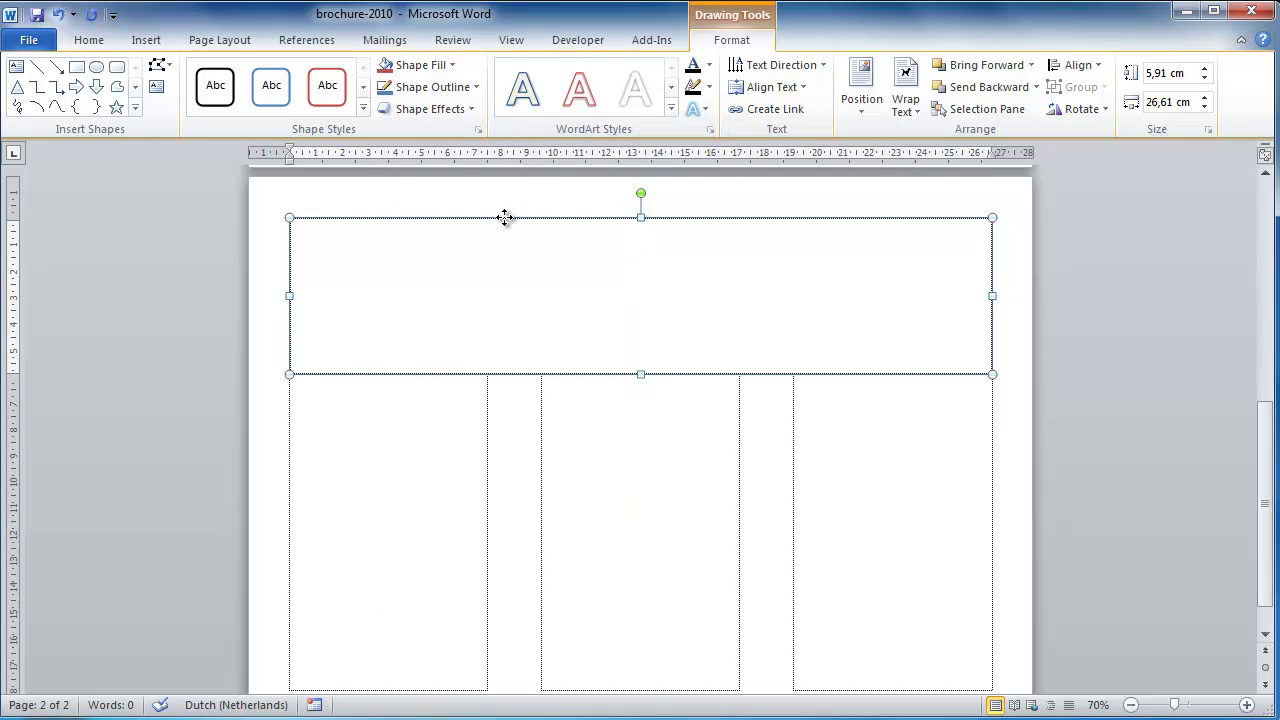
pyautogui.rightClick(505, 219)
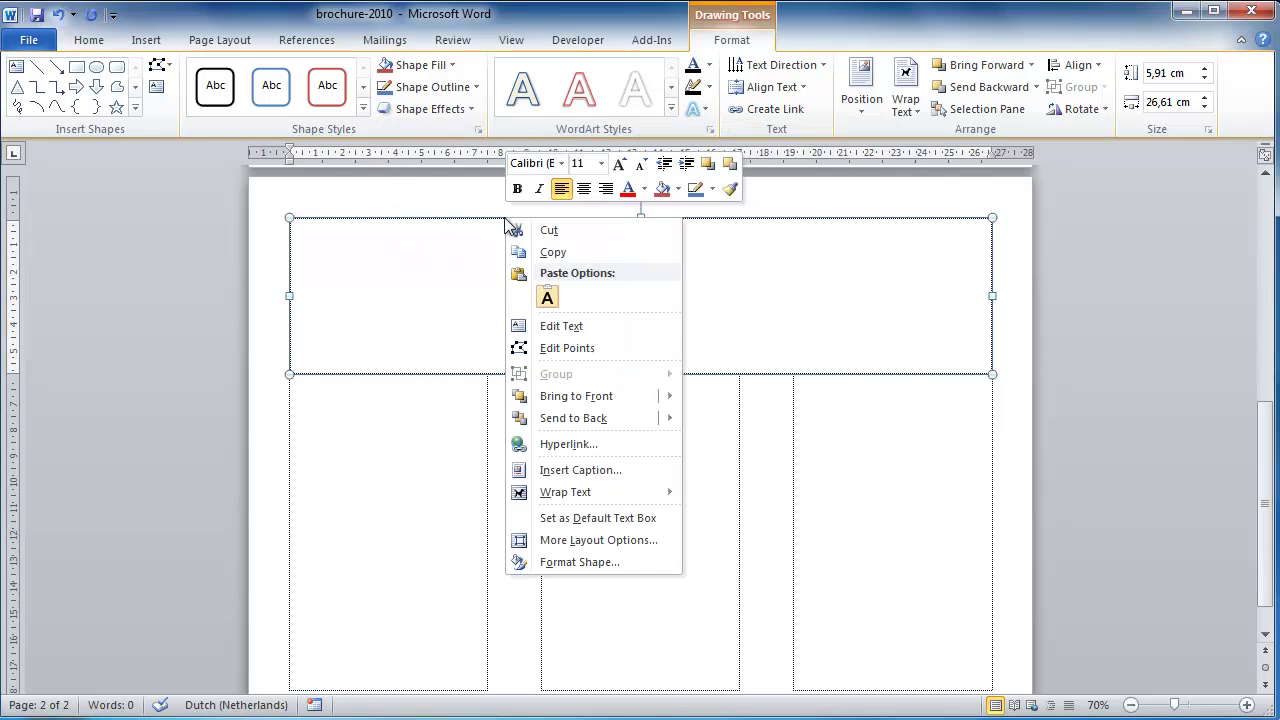
pyautogui.click(597, 518)
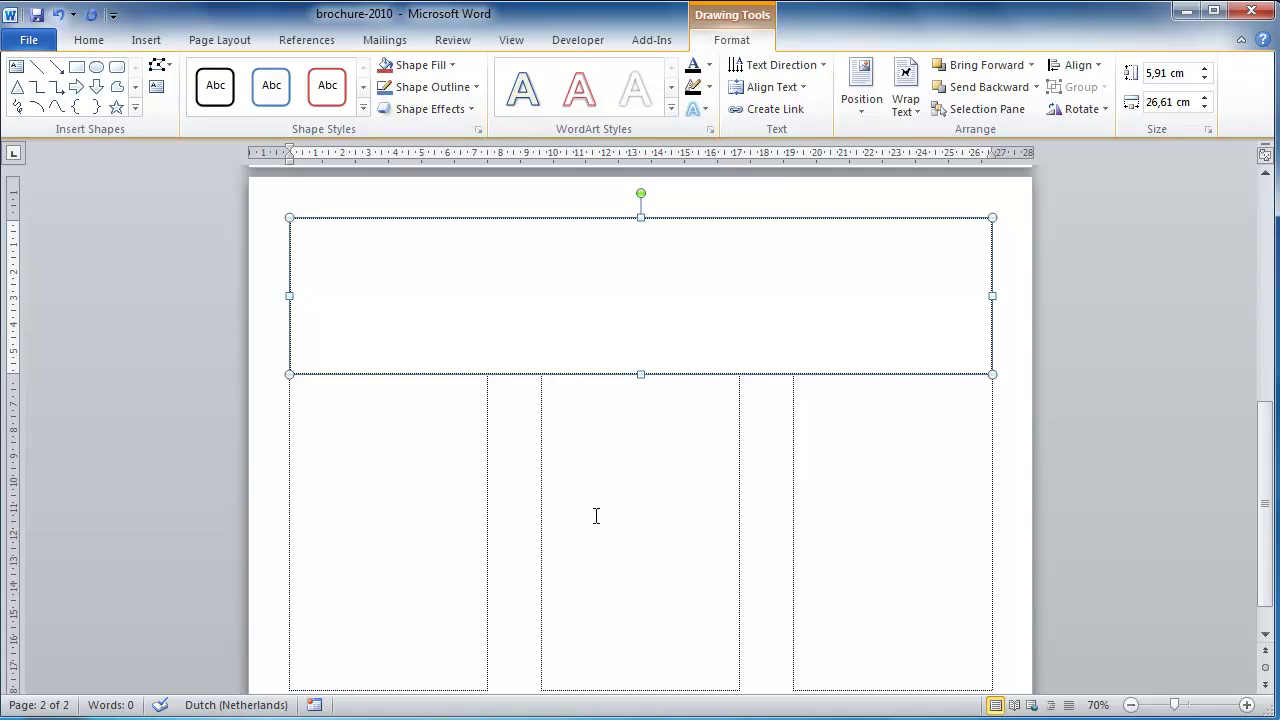
# Insert the picture 1_4790f69472aec-86-1 into the wide text box at the top of the second page
pyautogui.click(381, 284)
pyautogui.click(150, 42)
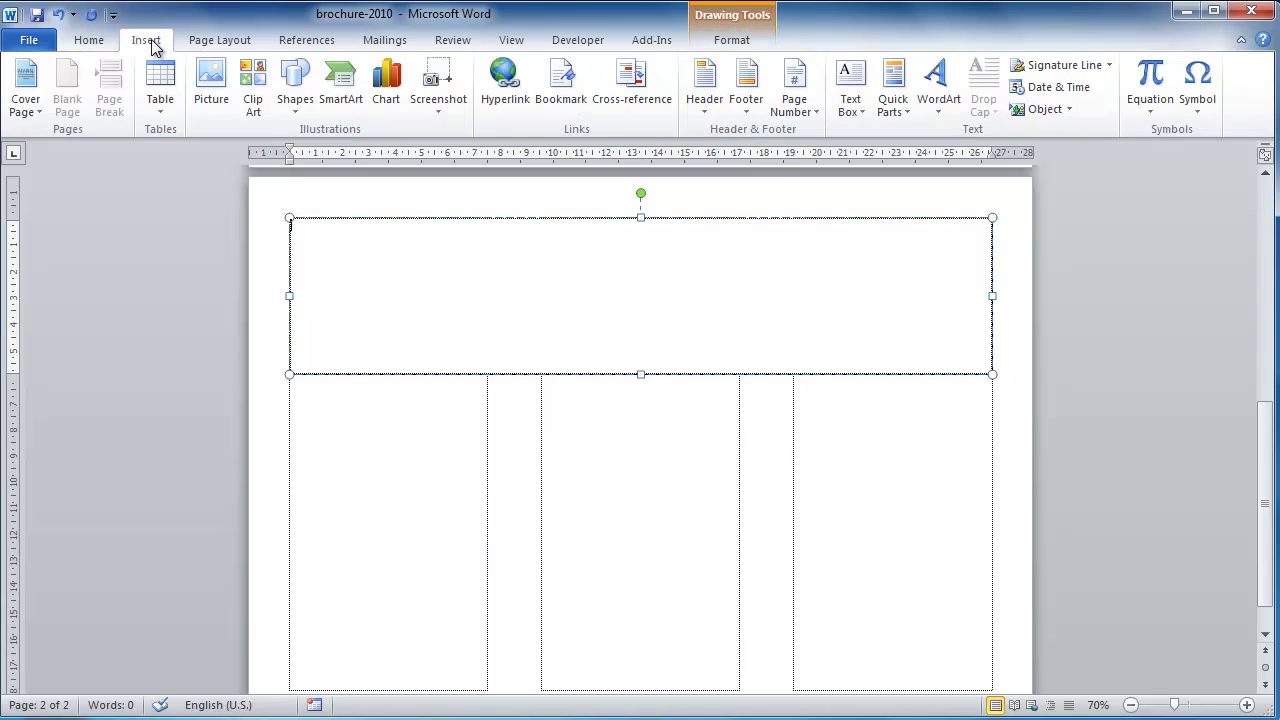
pyautogui.click(213, 85)
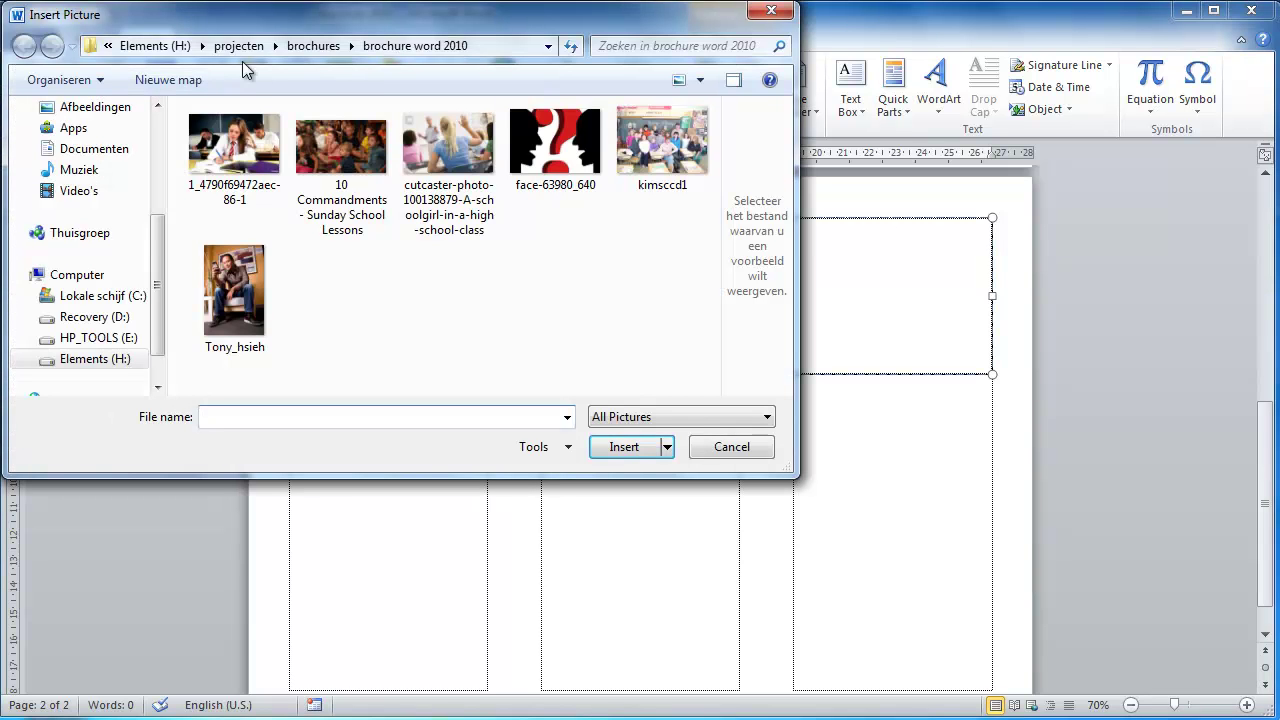
pyautogui.click(226, 143)
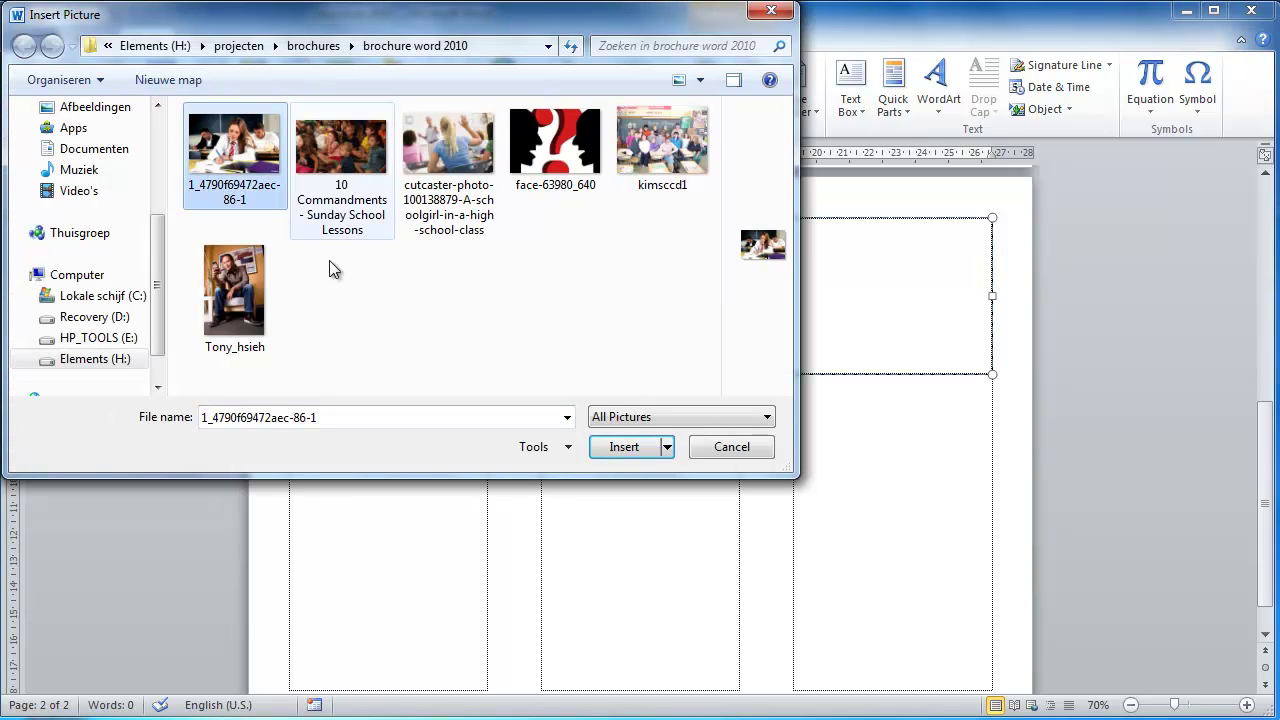
pyautogui.click(622, 446)
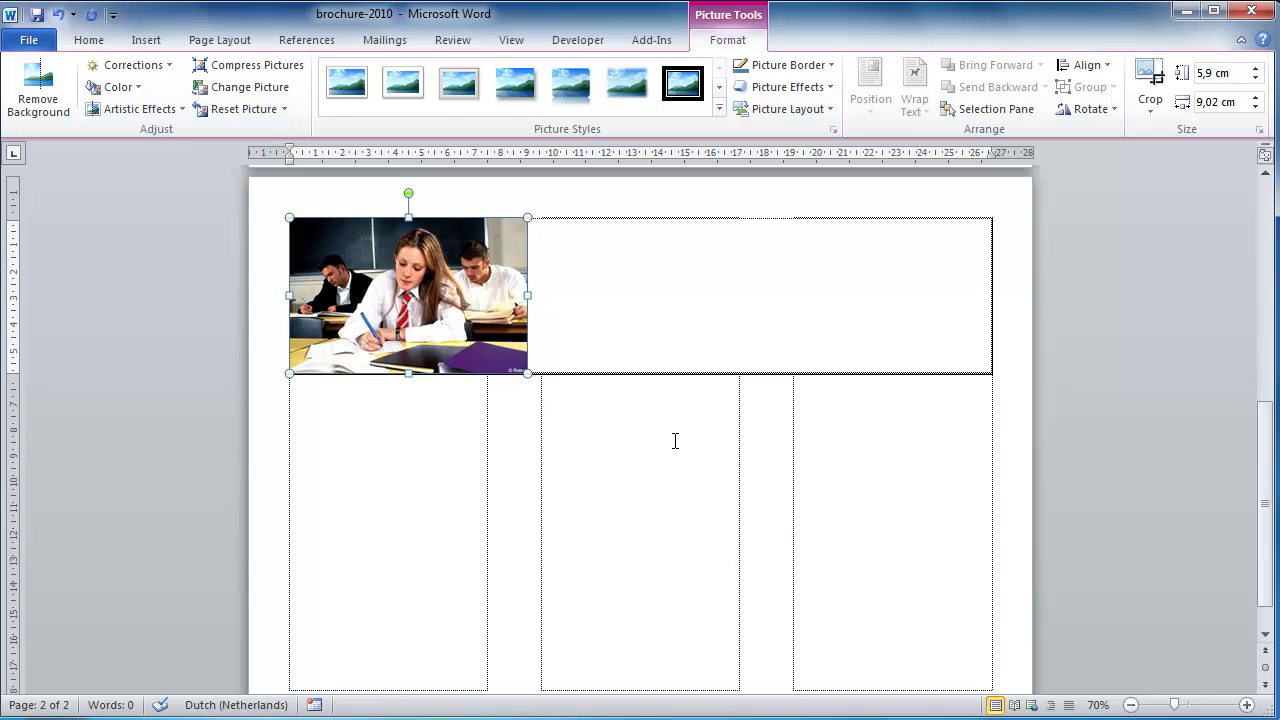
# Insert the picture 10 Commandments - Sunday School Lessons beside the first picture in the text box
pyautogui.click(578, 324)
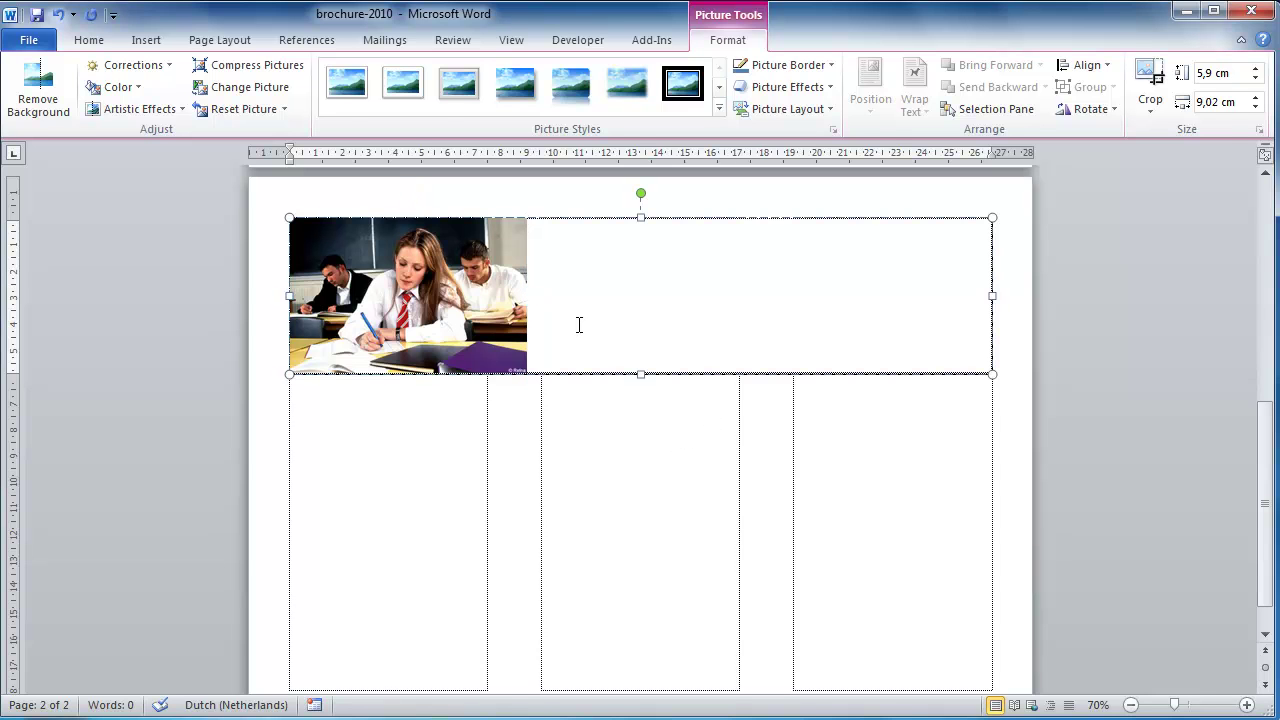
pyautogui.click(150, 46)
pyautogui.click(211, 85)
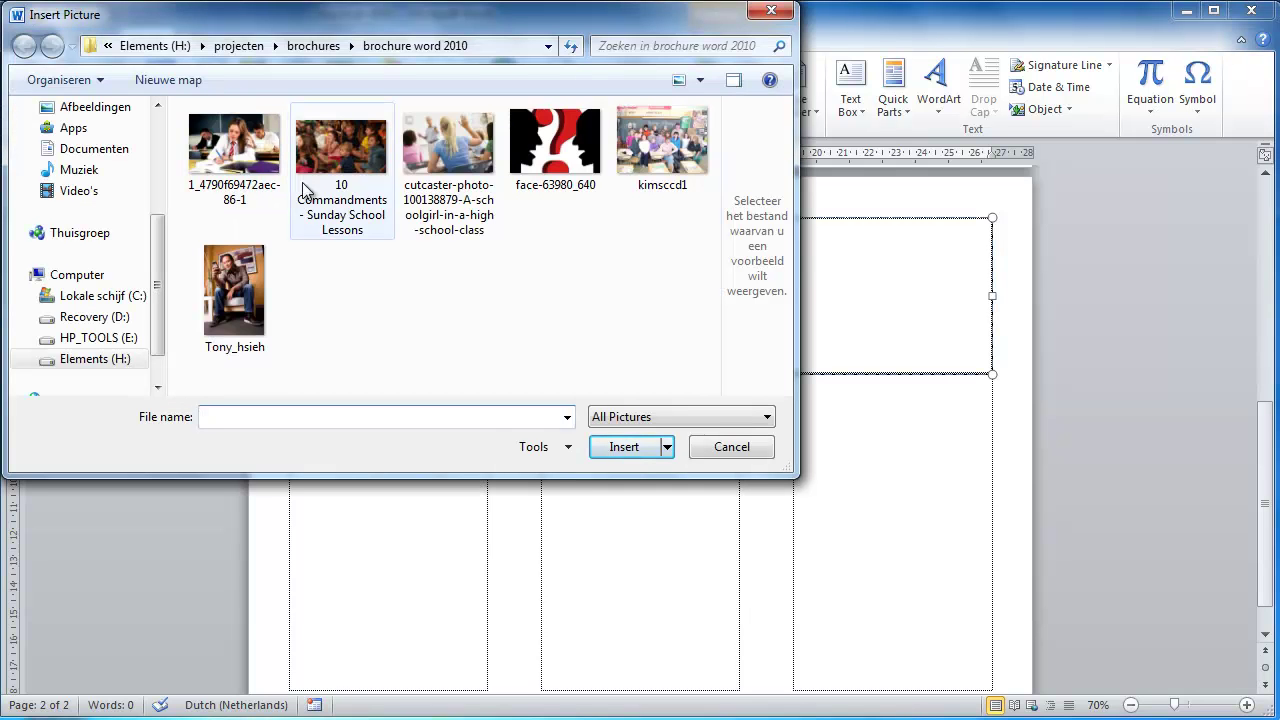
pyautogui.click(336, 142)
pyautogui.click(626, 448)
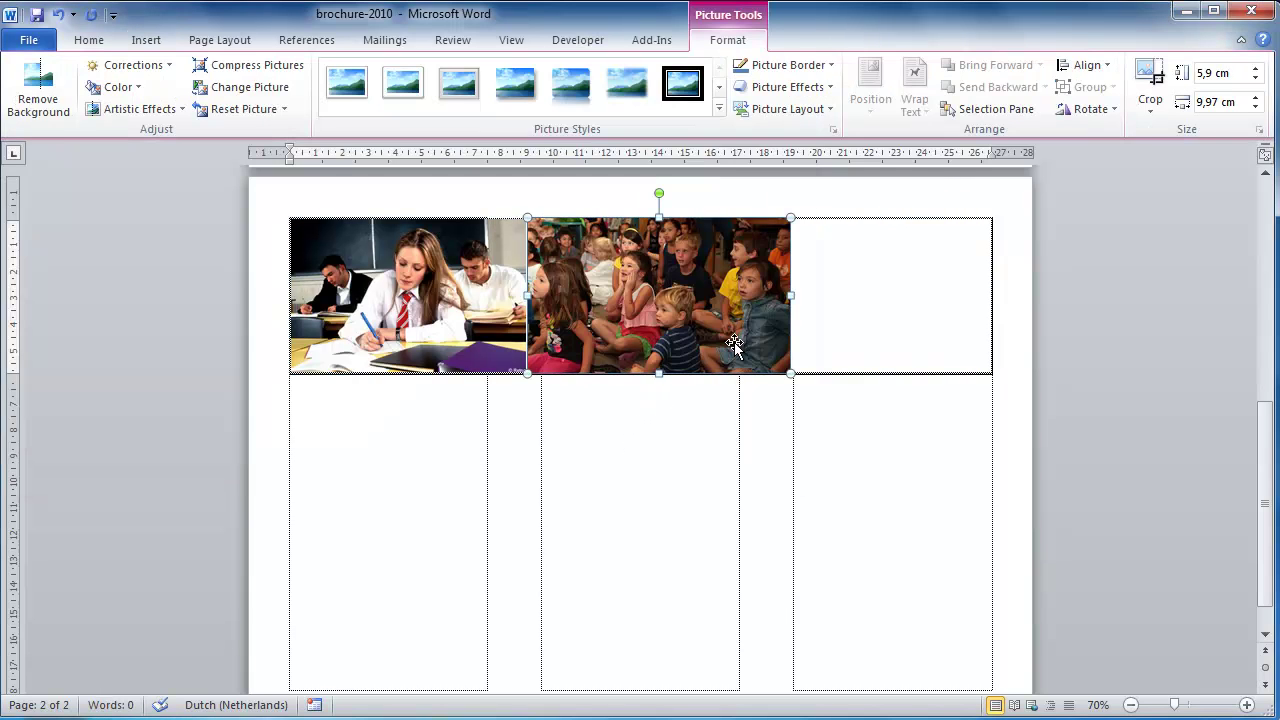
# Insert the picture cutcaster-photo-100138879-A-schoolgirl-in-a-high-school-class after the second picture in the text box
pyautogui.click(830, 316)
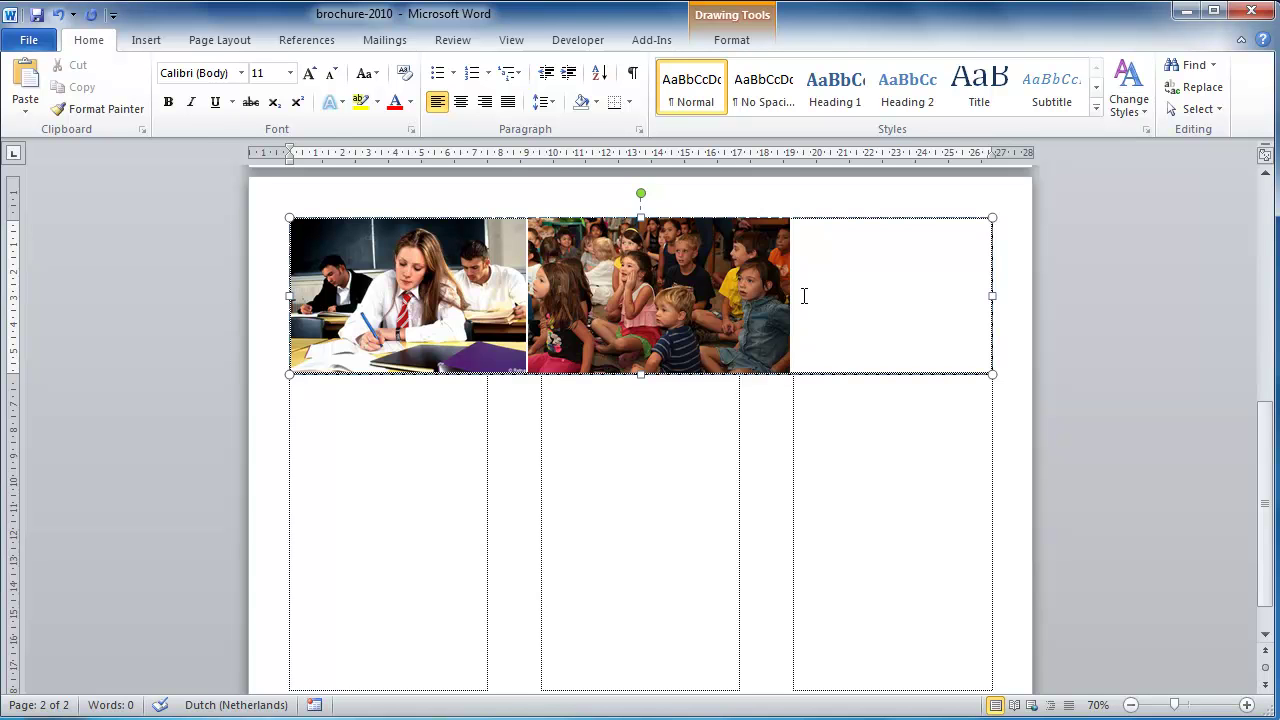
pyautogui.click(146, 42)
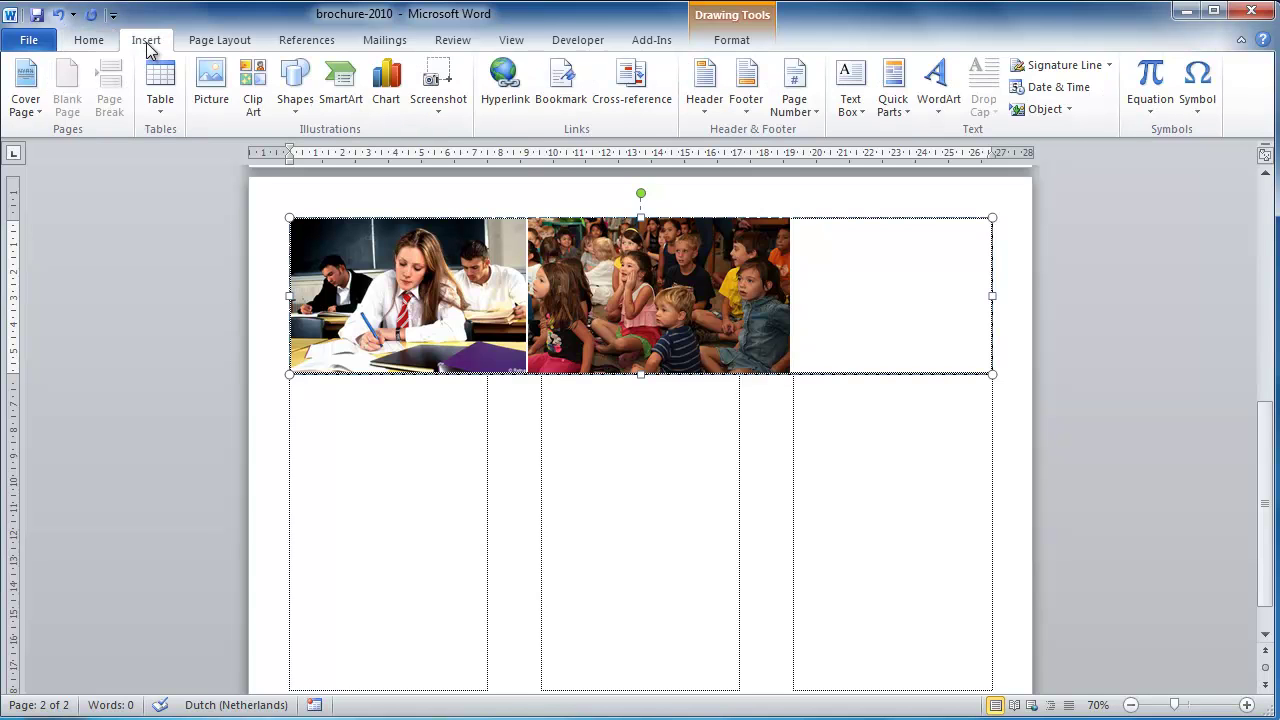
pyautogui.click(211, 85)
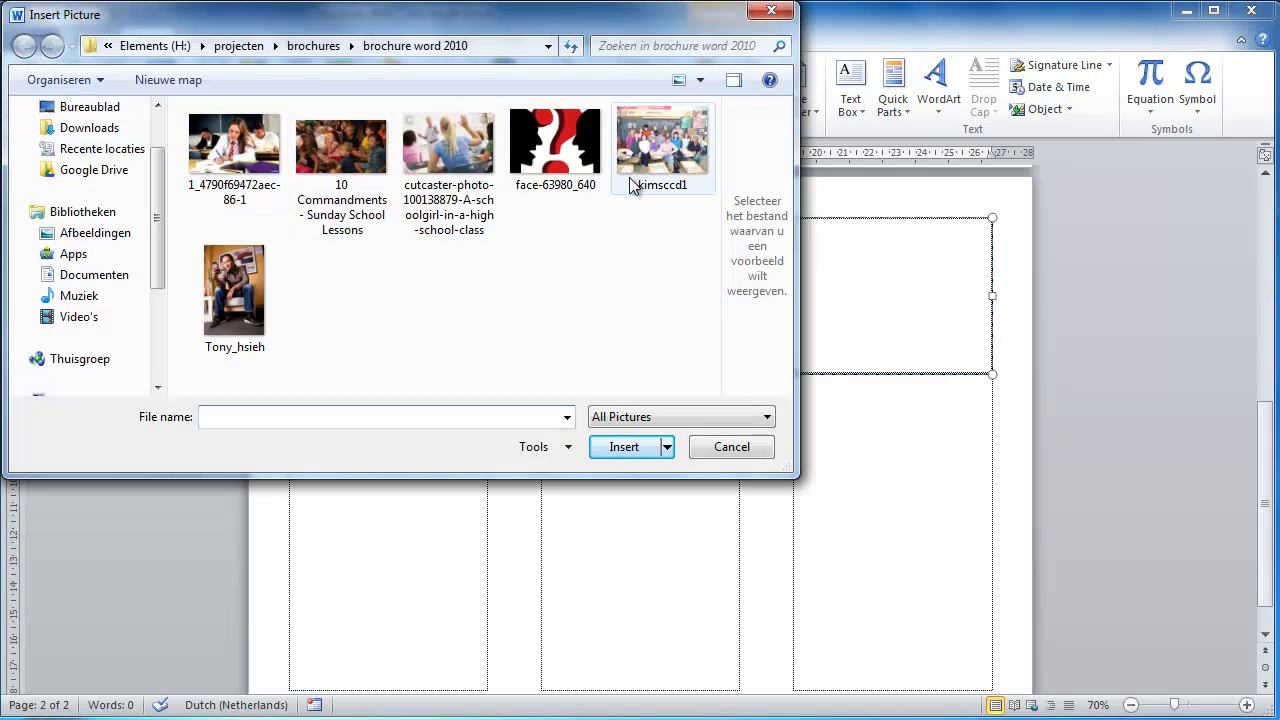
pyautogui.click(438, 167)
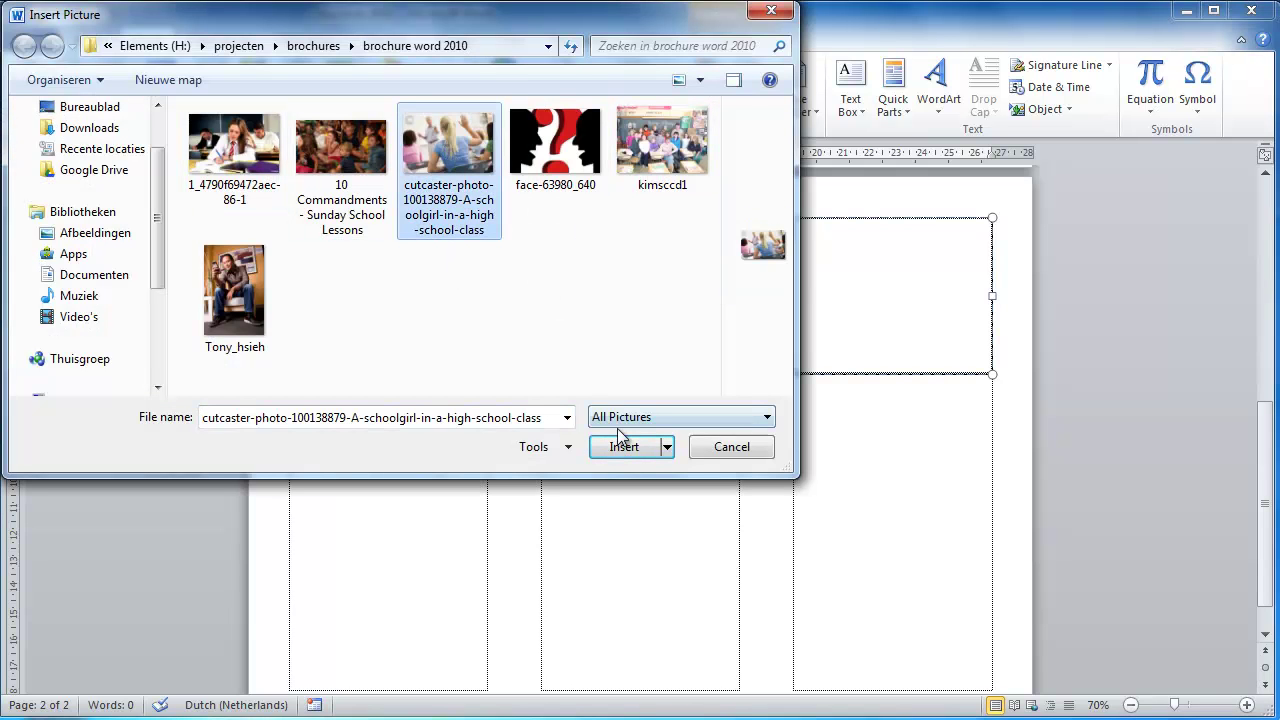
pyautogui.click(623, 447)
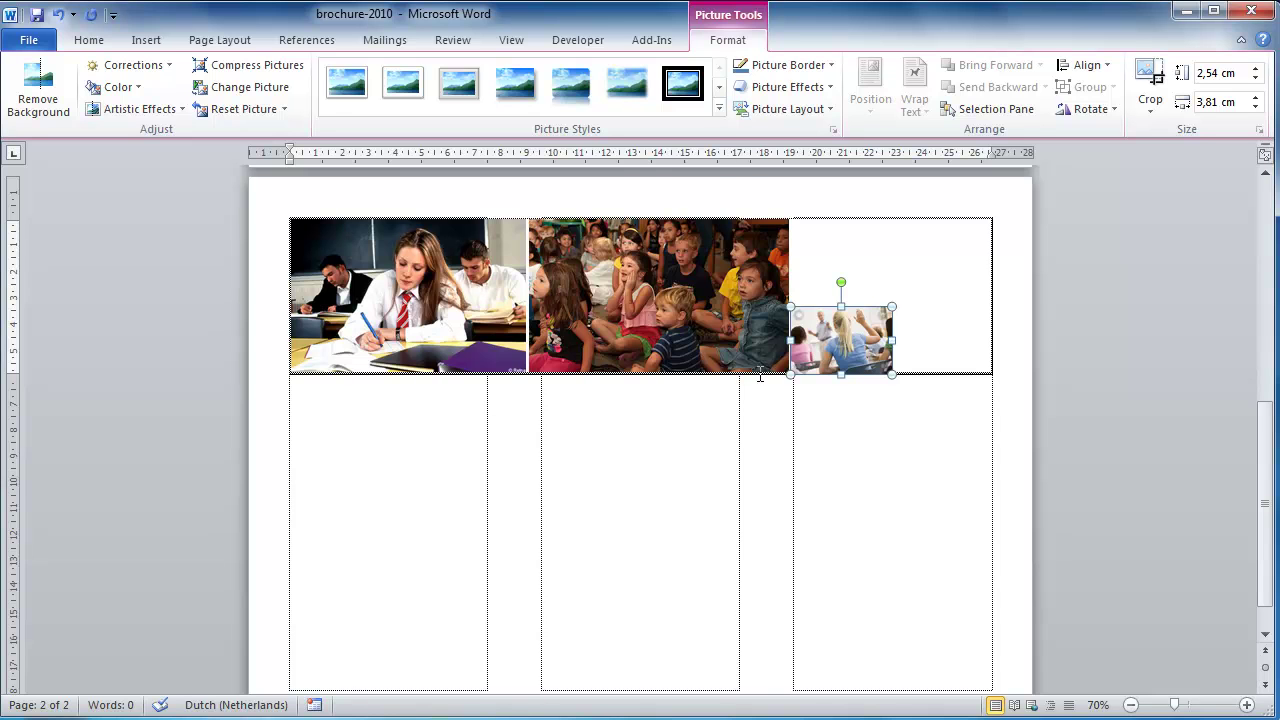
# Resize the second picture to about 5.9 by 9.6 cm and the third to about 5.9 by 7.9 cm, filling the text box's width
pyautogui.moveTo(891, 307); pyautogui.dragTo(891, 220)
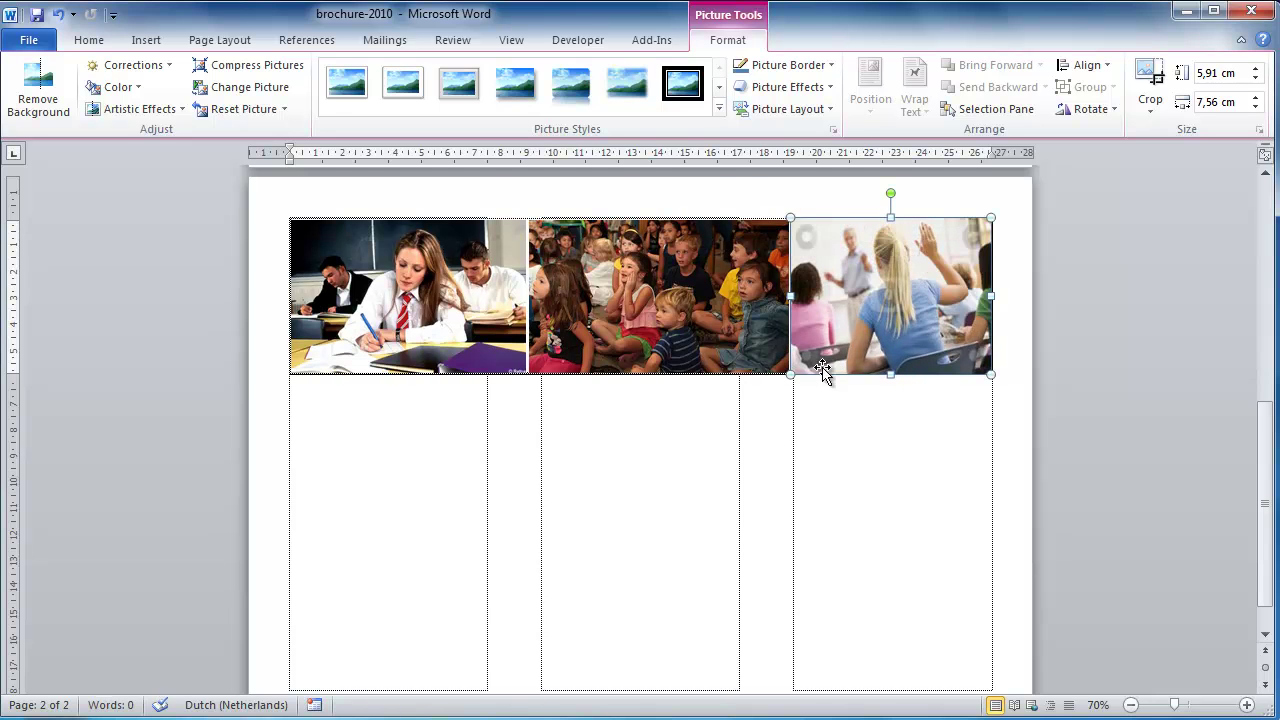
pyautogui.moveTo(891, 218); pyautogui.dragTo(891, 219)
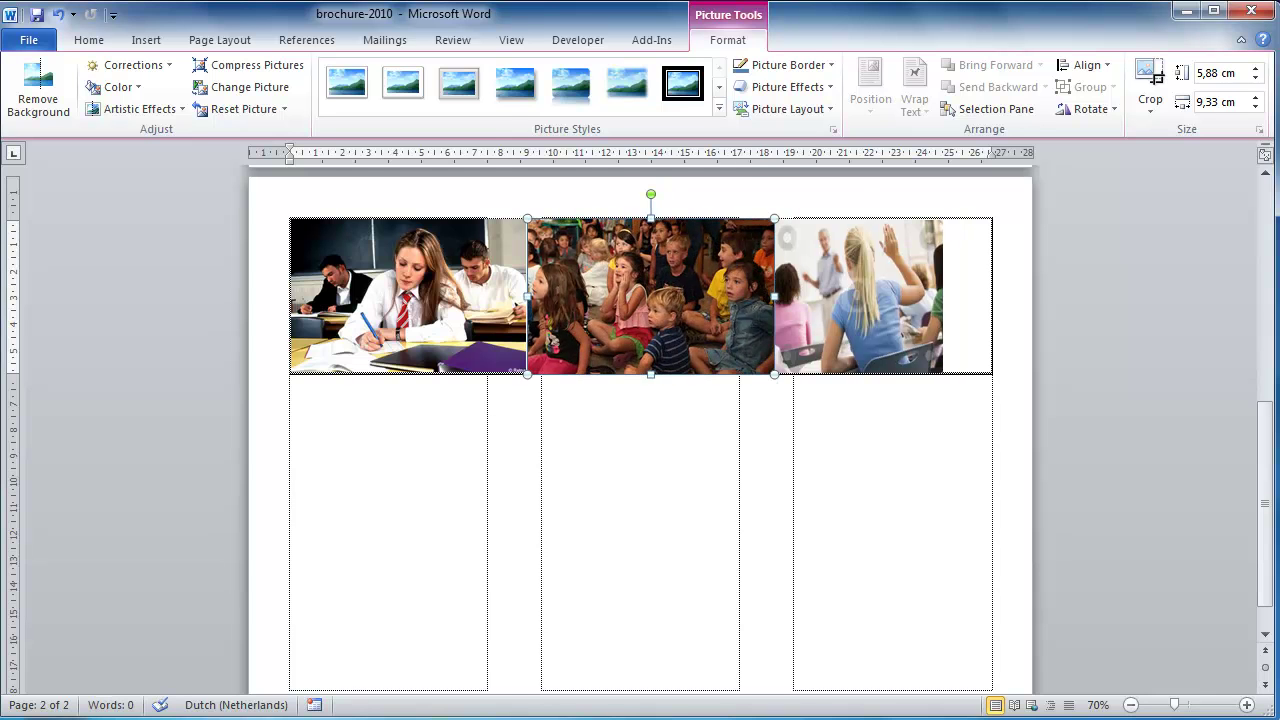
pyautogui.click(859, 297)
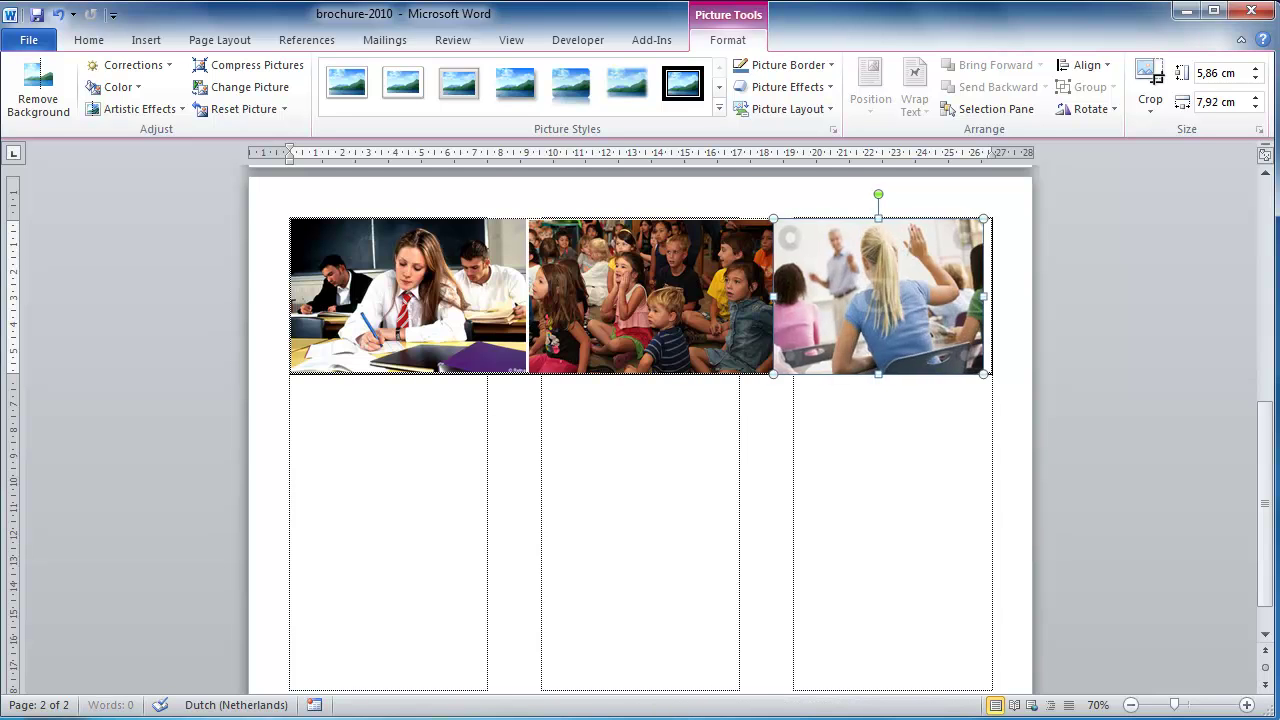
pyautogui.click(651, 297)
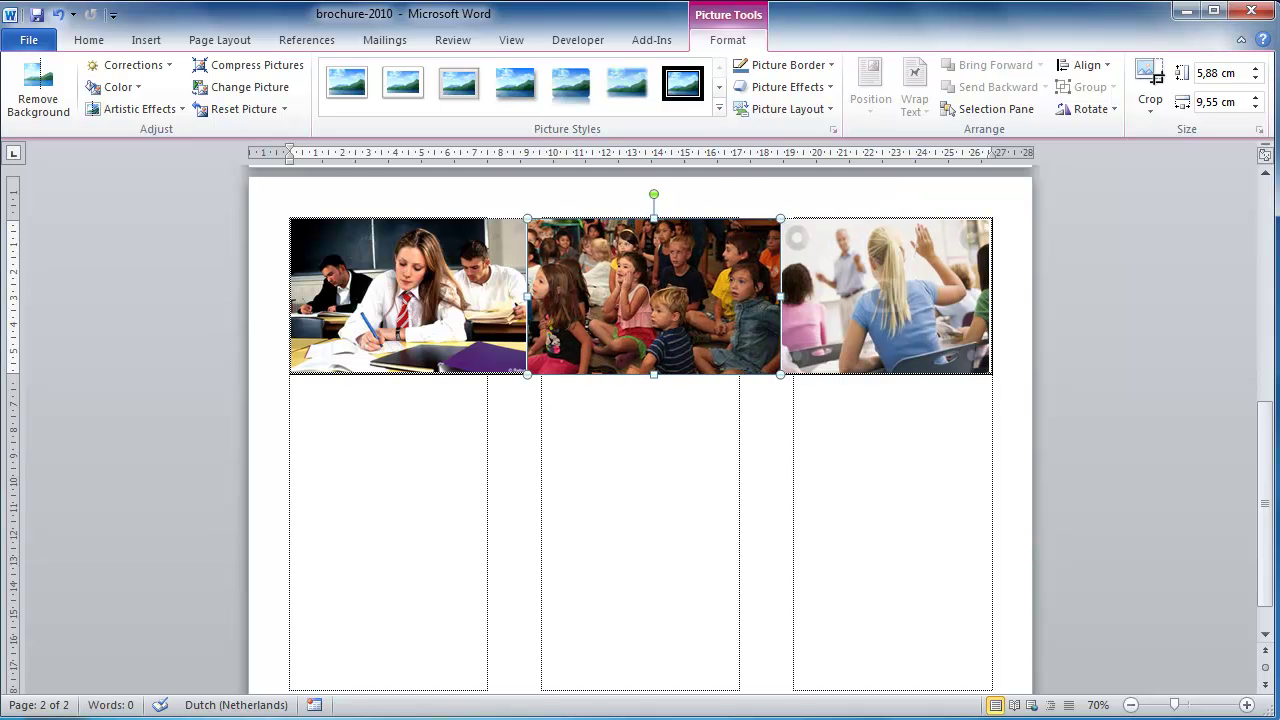
pyautogui.click(636, 450)
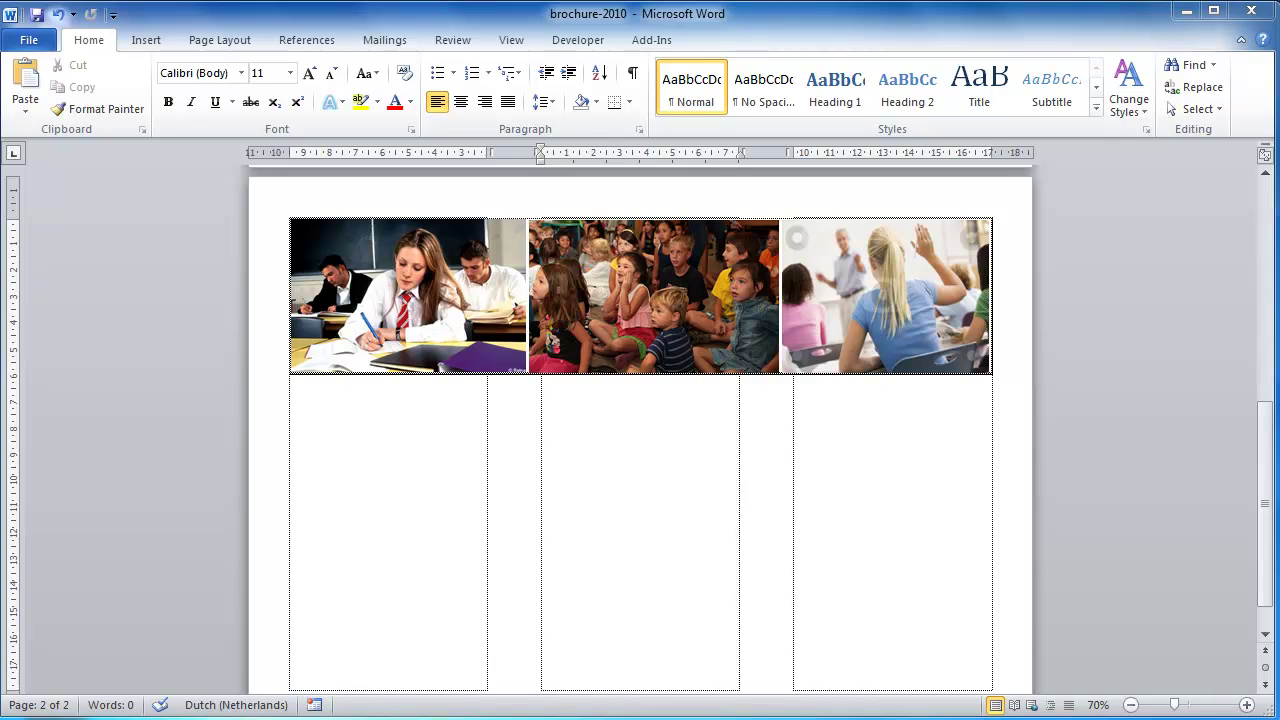
# Add the Draw Text Box command to the Quick Access Toolbar
pyautogui.click(143, 46)
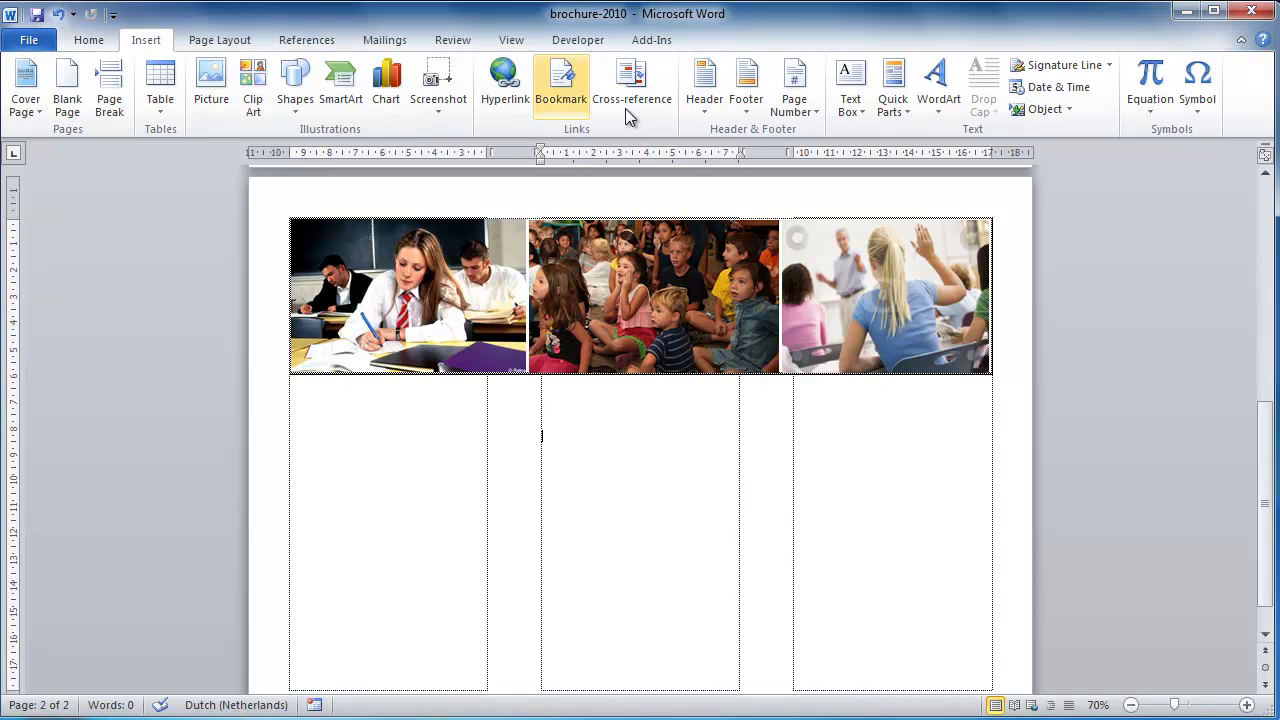
pyautogui.click(860, 121)
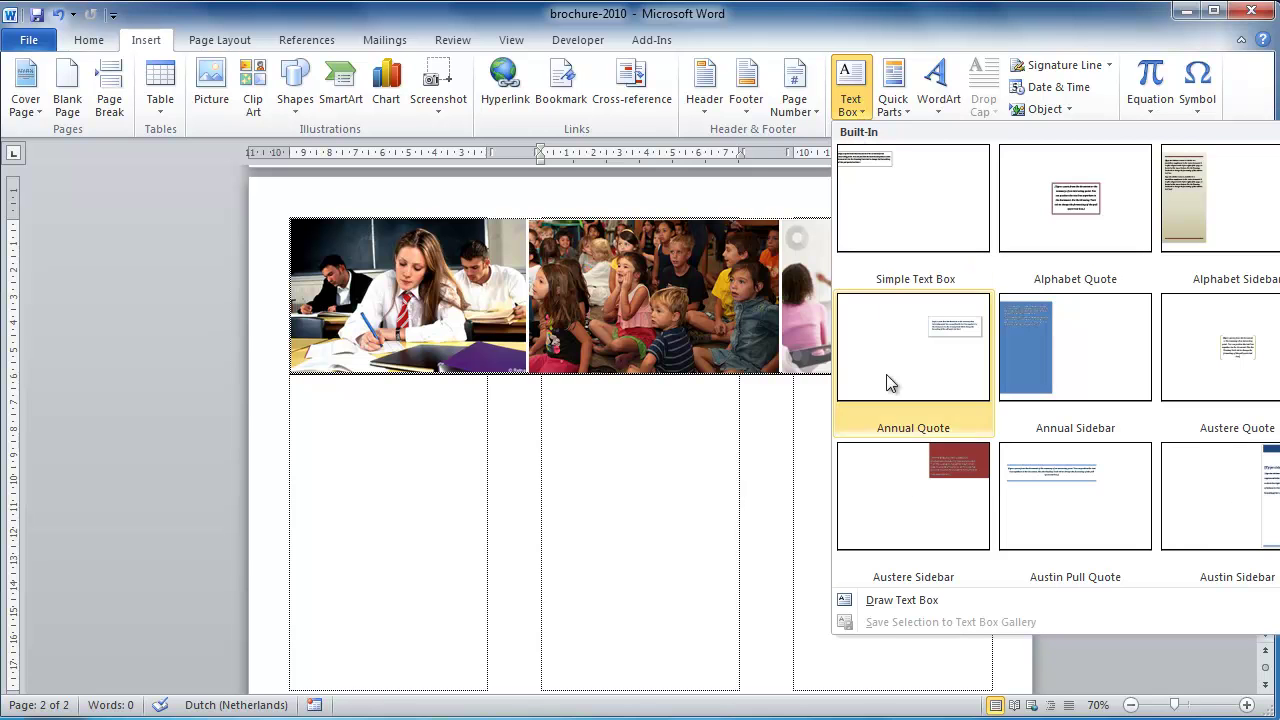
pyautogui.rightClick(919, 600)
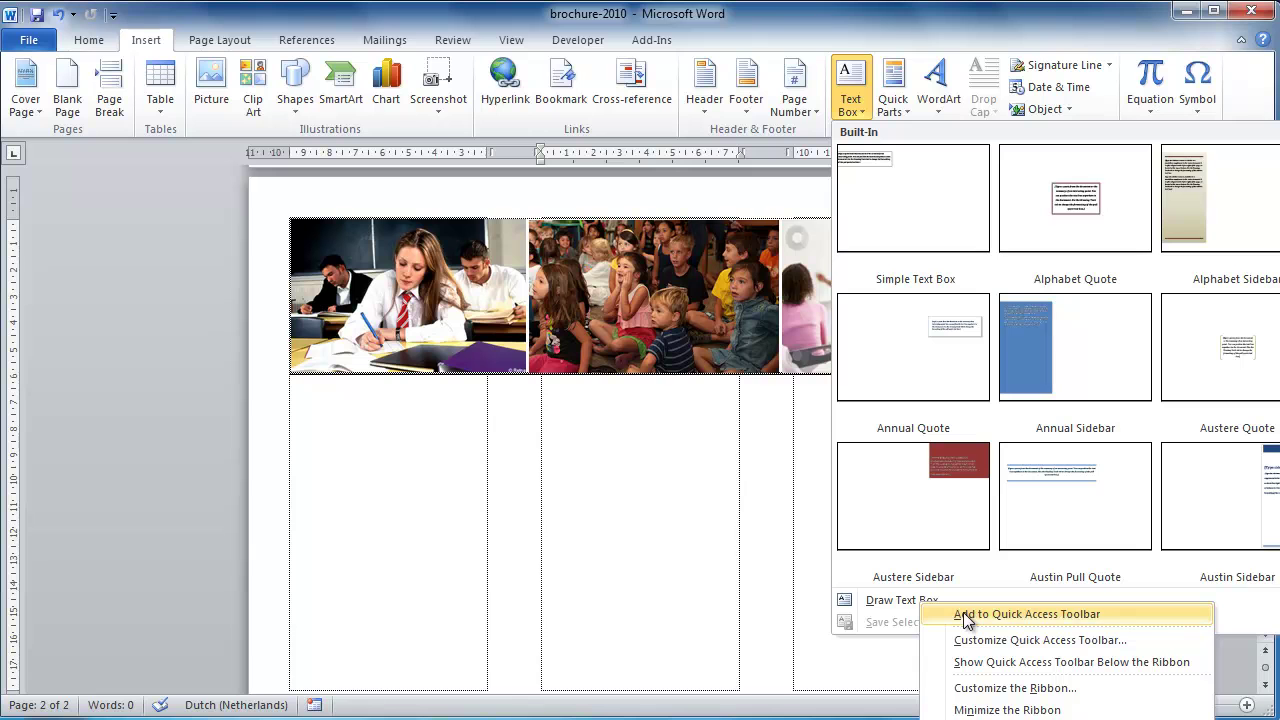
pyautogui.click(964, 616)
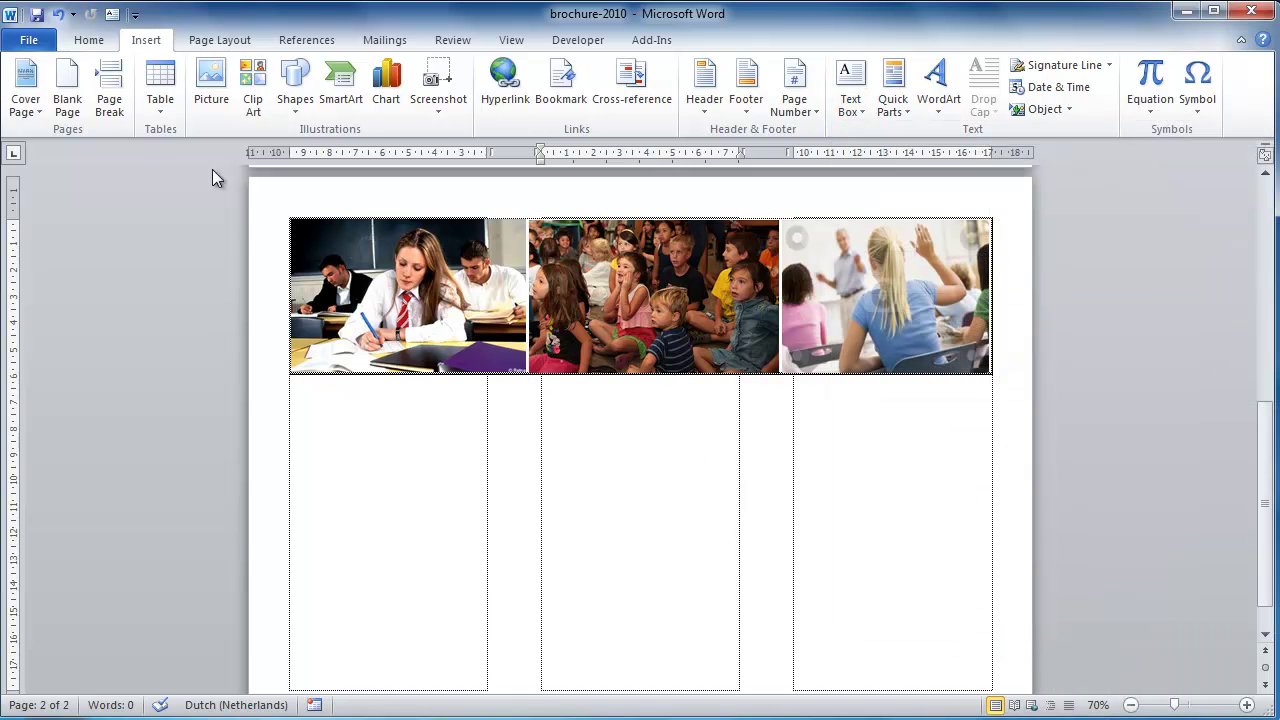
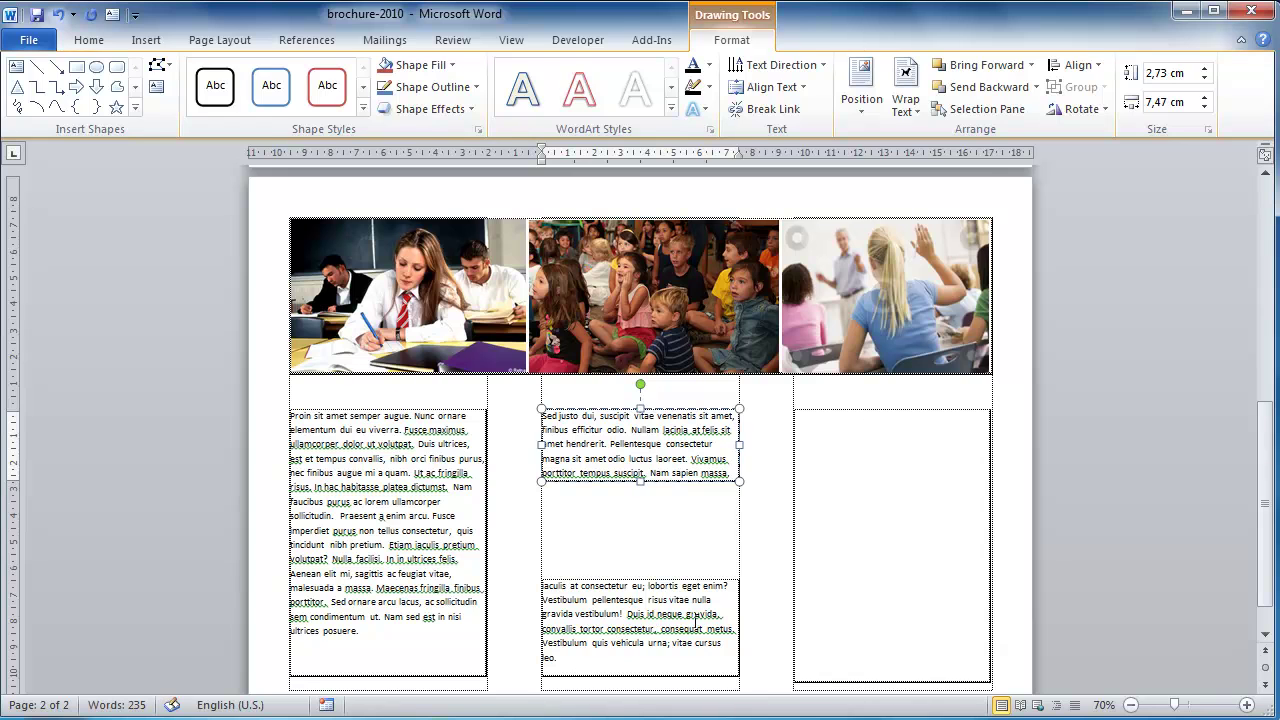
# Link the lower text box in the middle column to the empty text box in the third column so the text flows on
pyautogui.click(1111, 539)
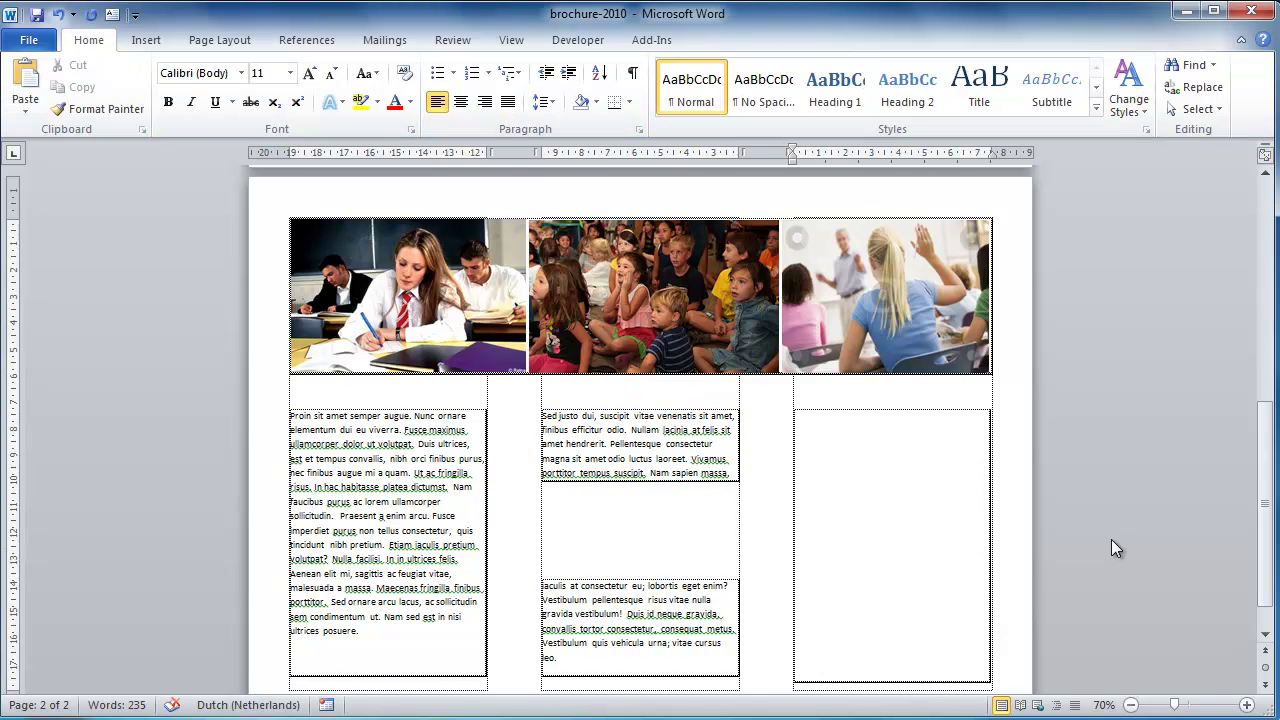
pyautogui.click(661, 628)
pyautogui.click(782, 109)
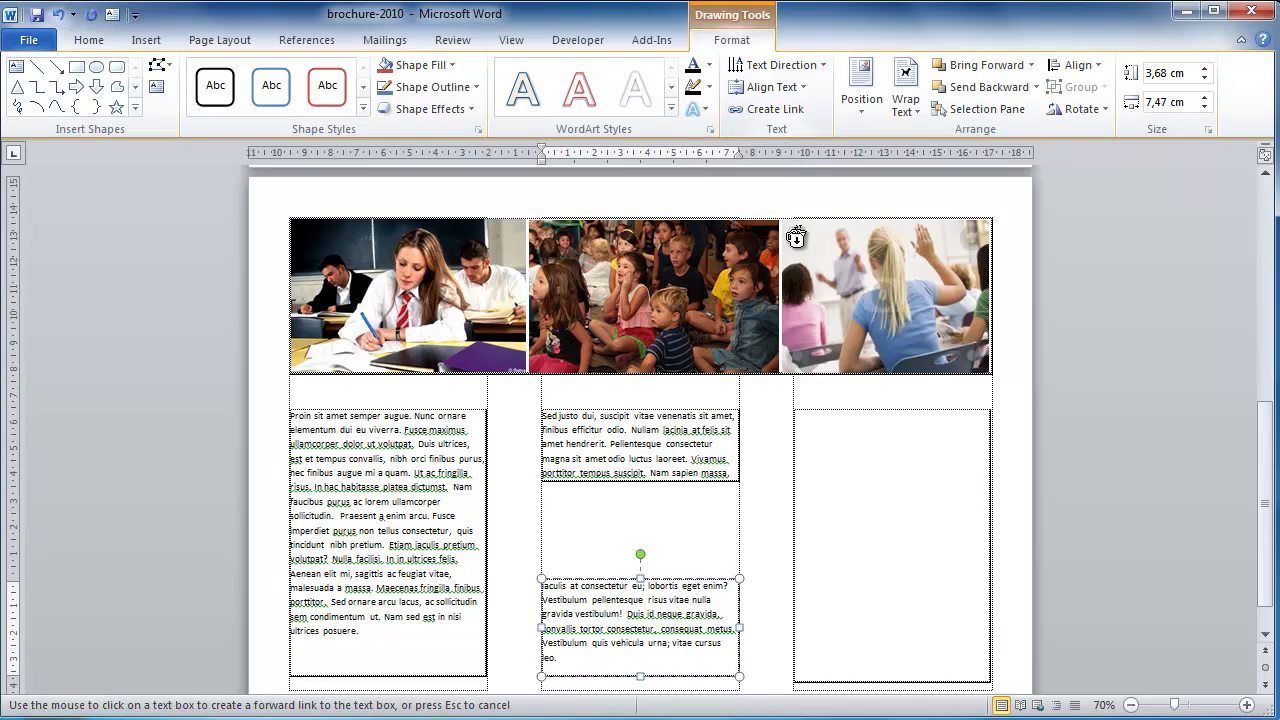
pyautogui.click(900, 565)
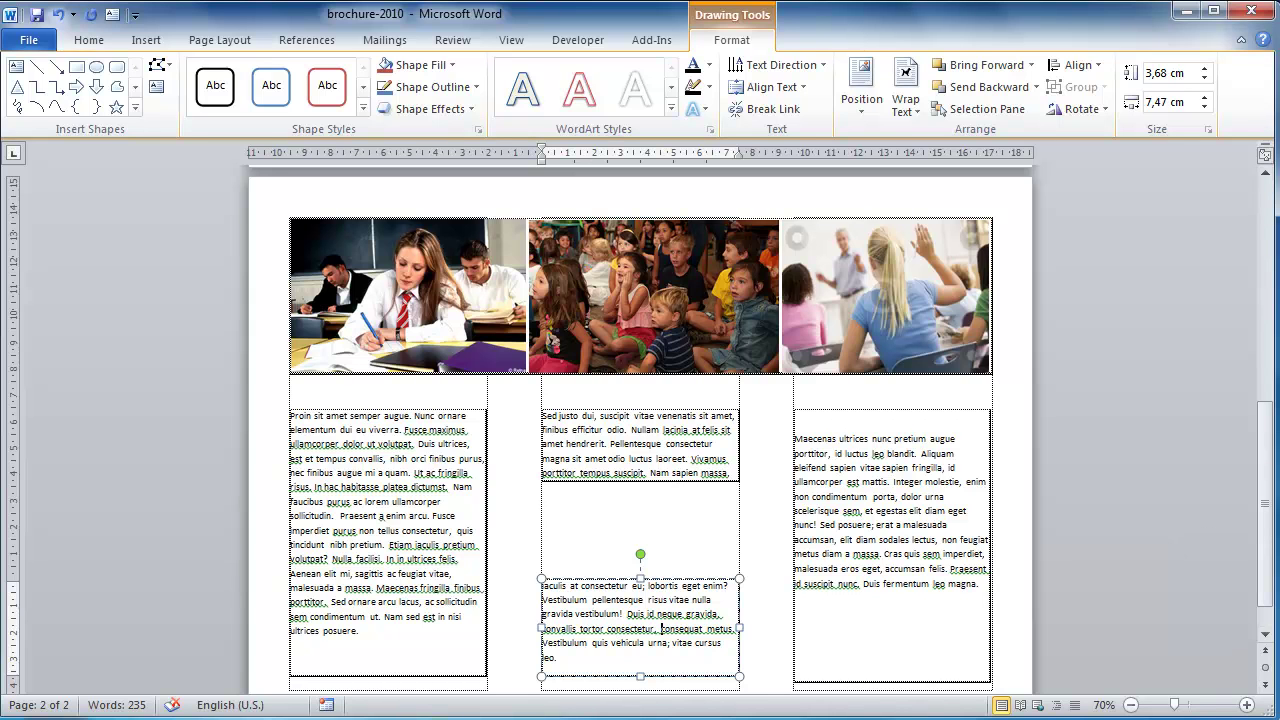
# Add the heading line "Help your child succeed at school" above the text in the first column's text box
pyautogui.click(890, 630)
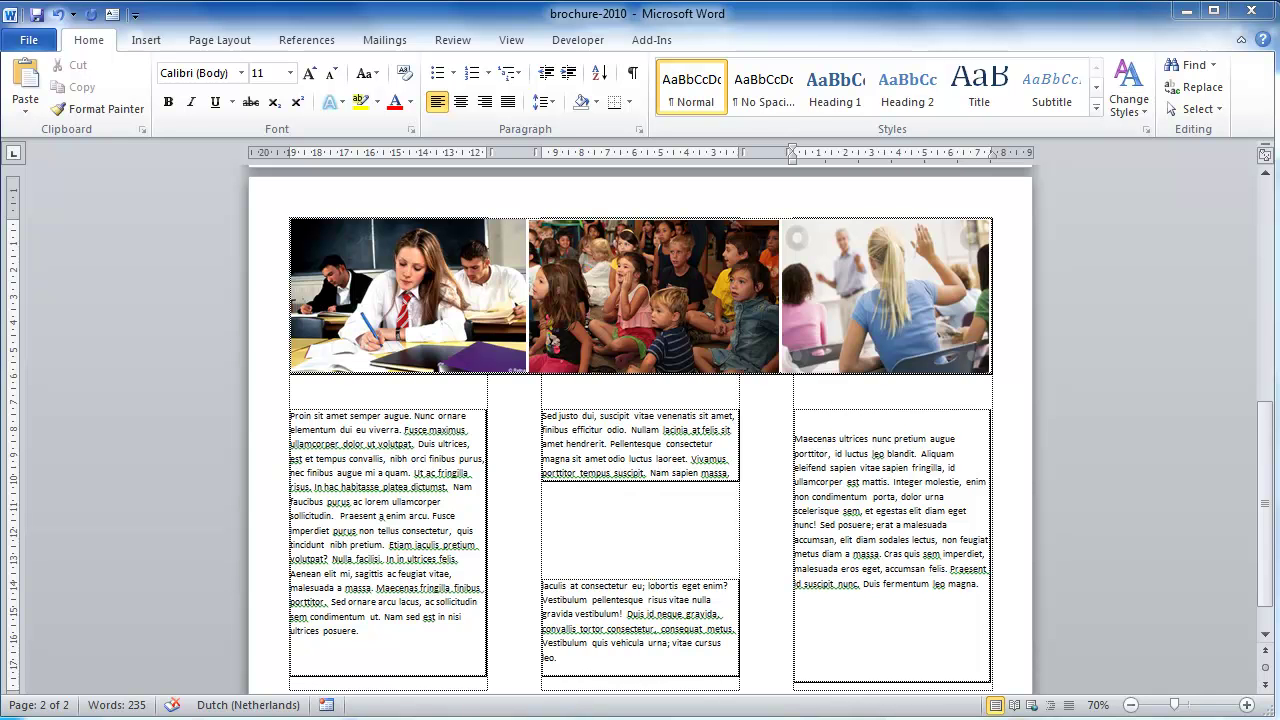
pyautogui.click(1246, 705)
pyautogui.click(1247, 706)
pyautogui.click(1247, 706)
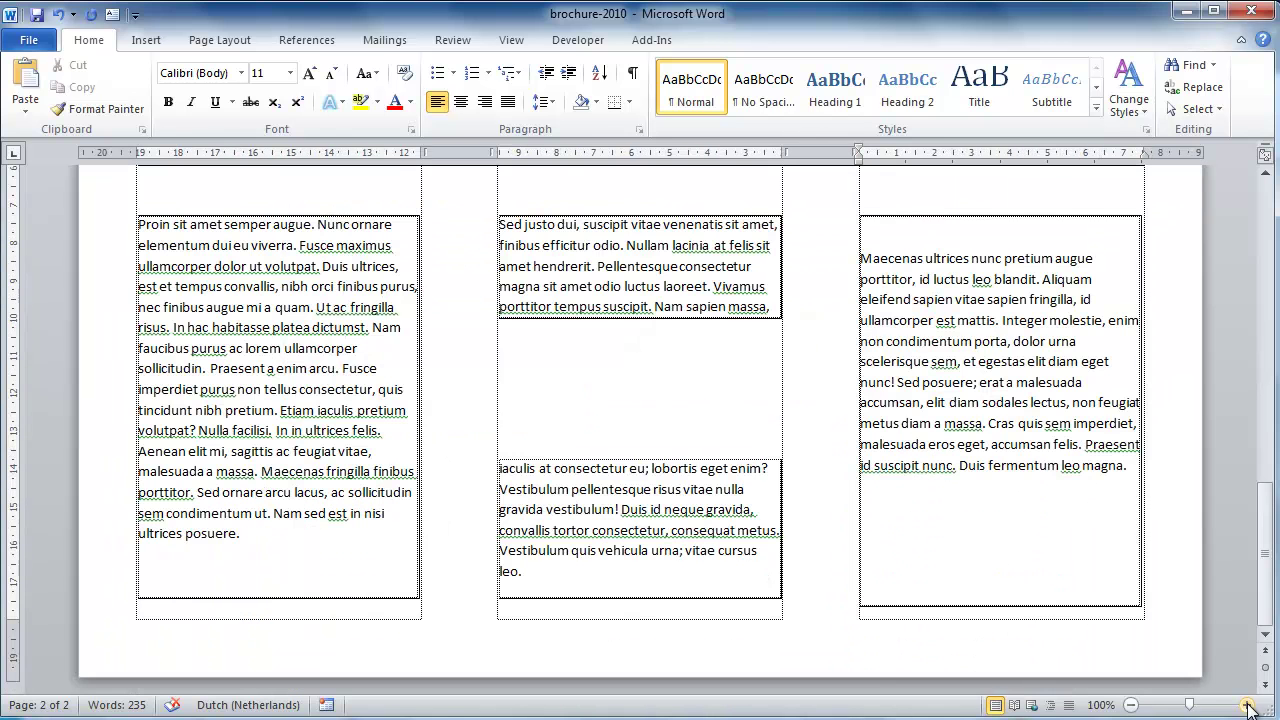
pyautogui.moveTo(1268, 522); pyautogui.dragTo(1267, 503)
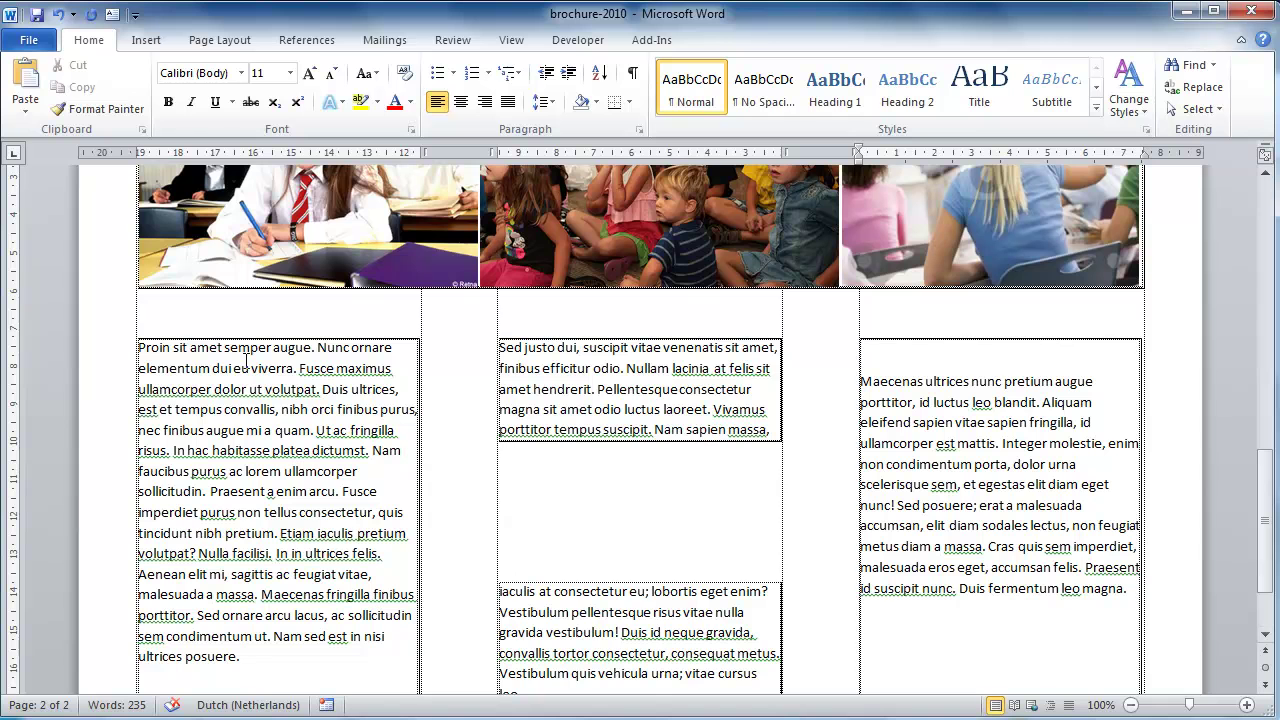
pyautogui.click(141, 348)
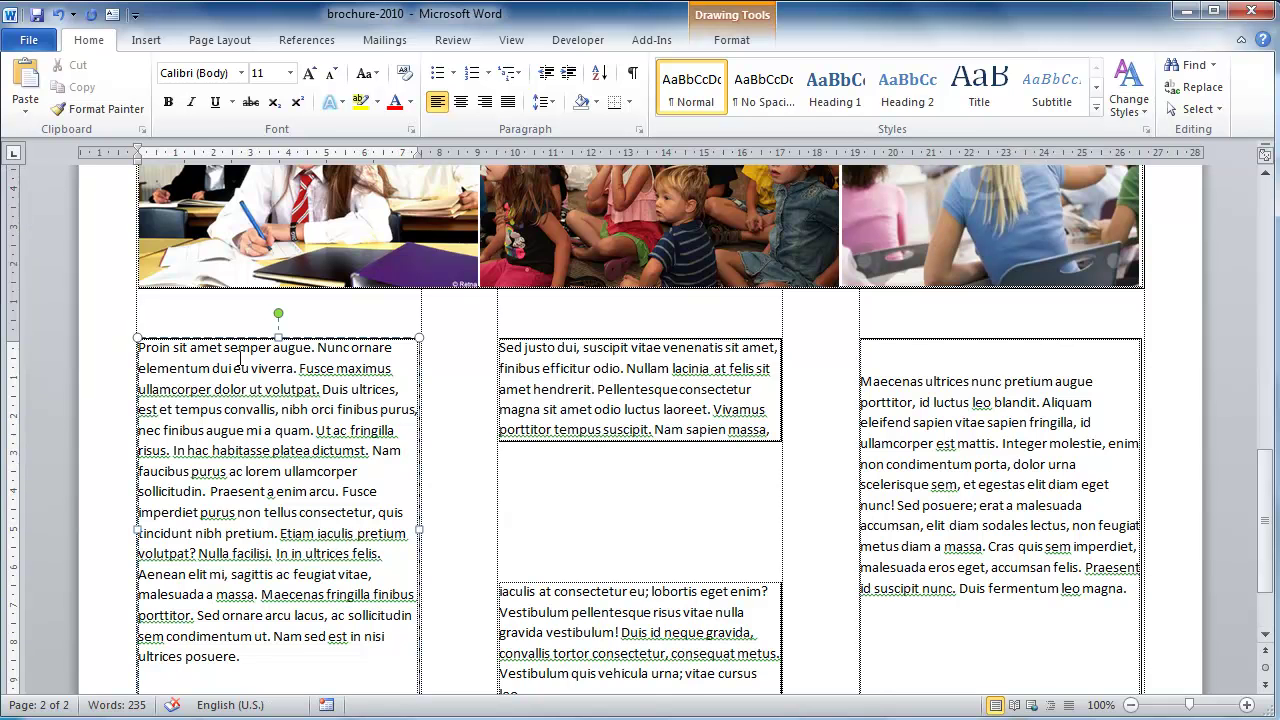
pyautogui.press('Return')
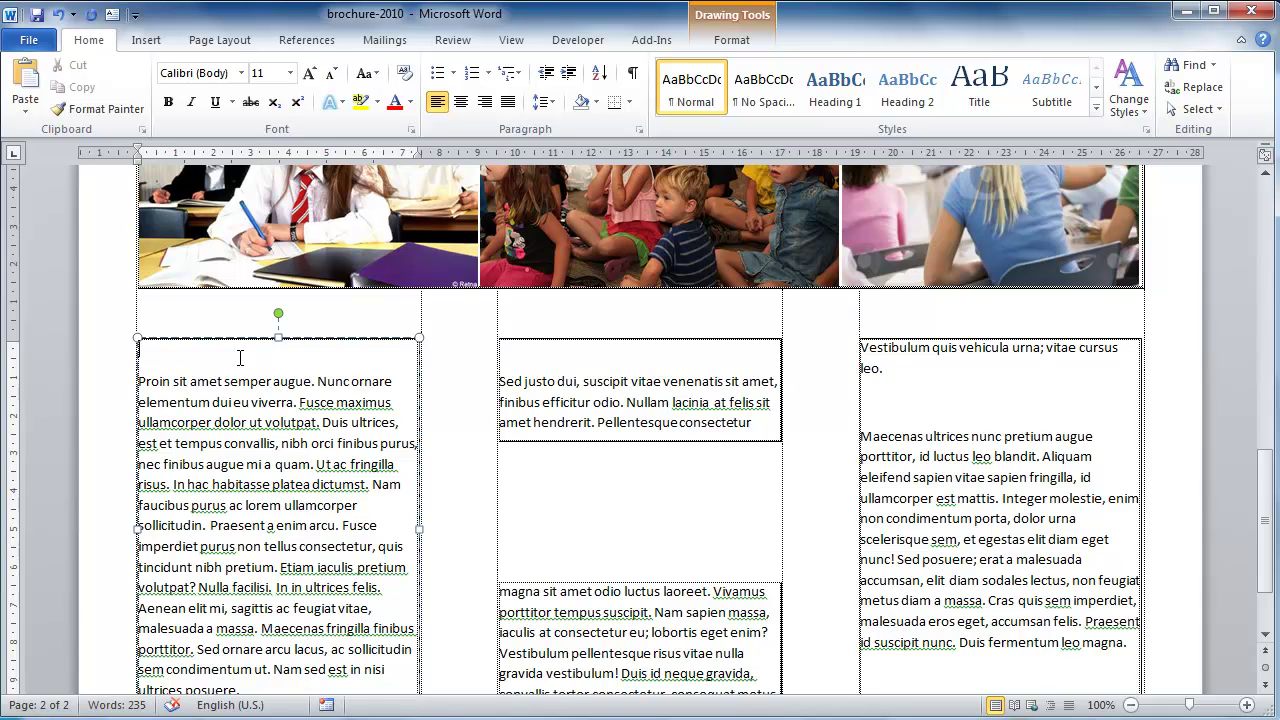
pyautogui.write('help your child succ')
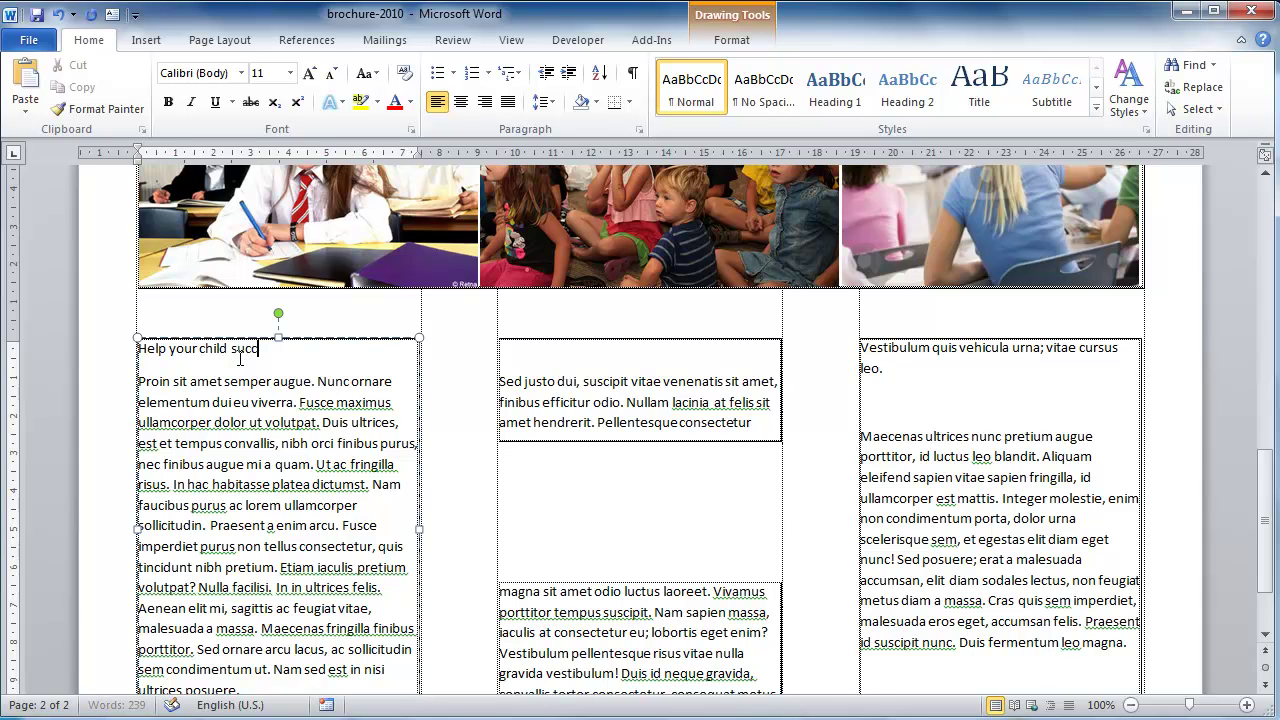
pyautogui.write('eed at school')
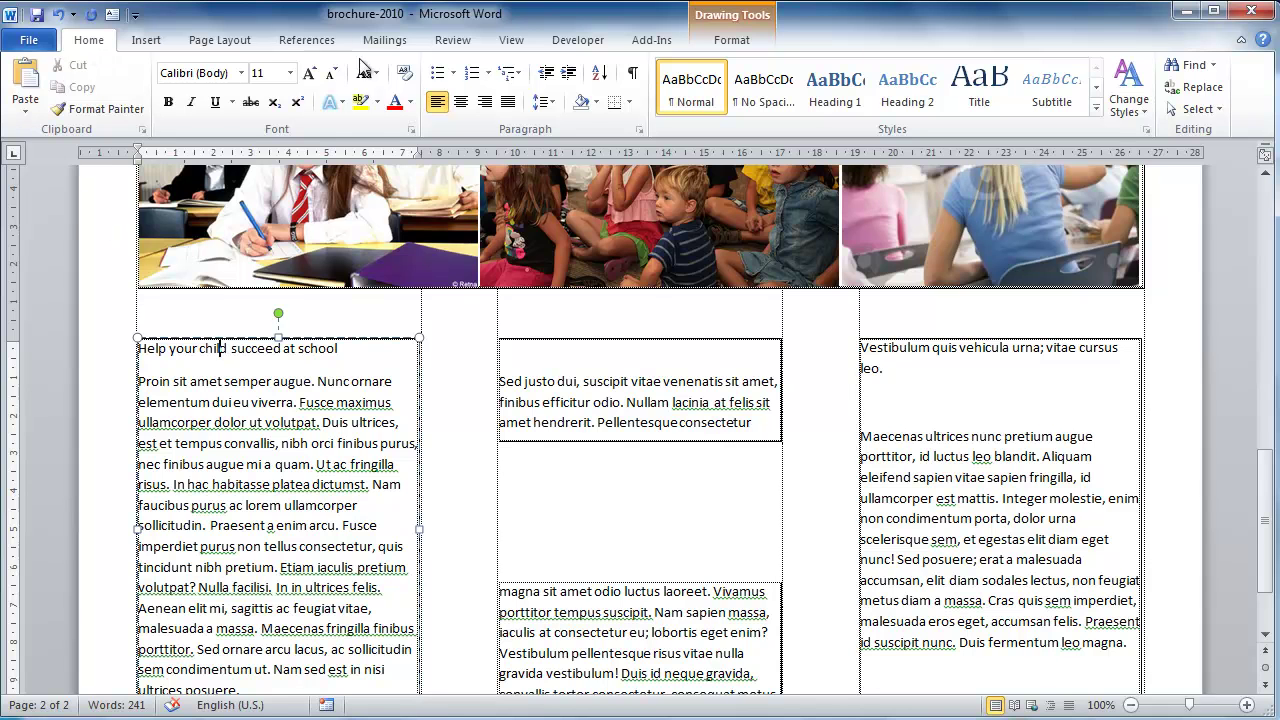
# Apply the Intense Quote style to the "Help your child succeed at school" heading and remove its left indent
pyautogui.click(1096, 108)
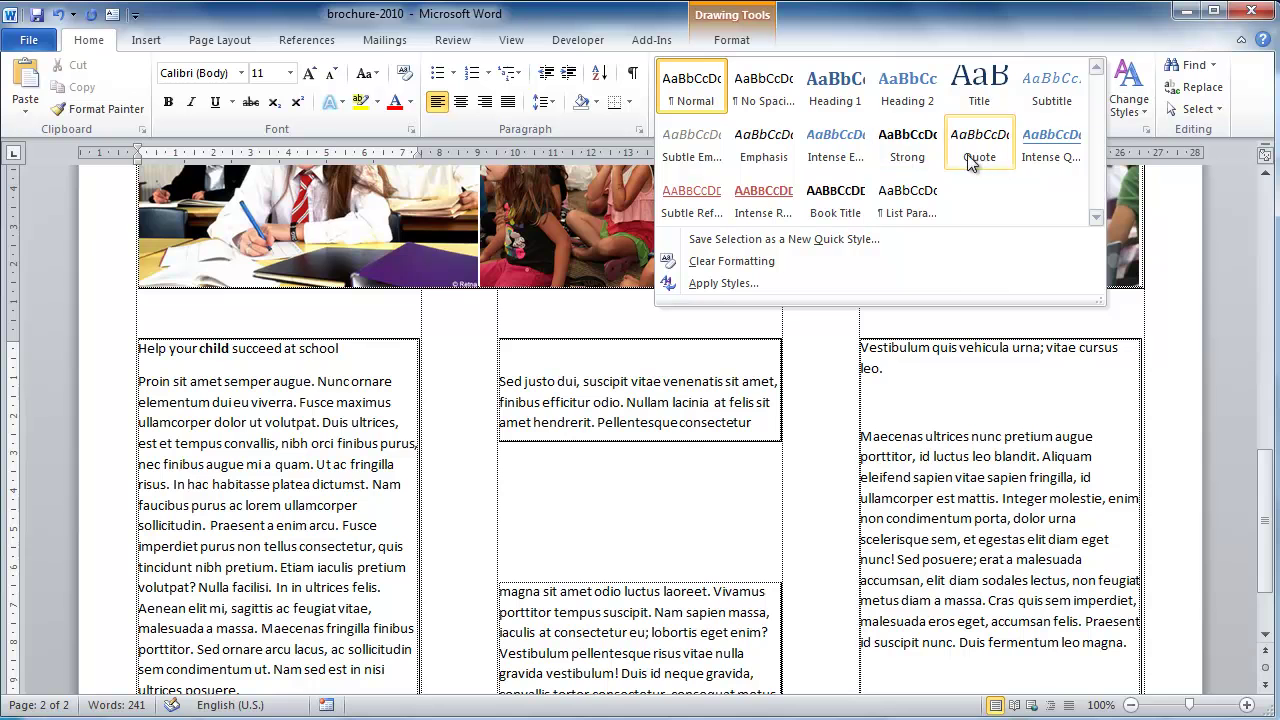
pyautogui.click(1048, 150)
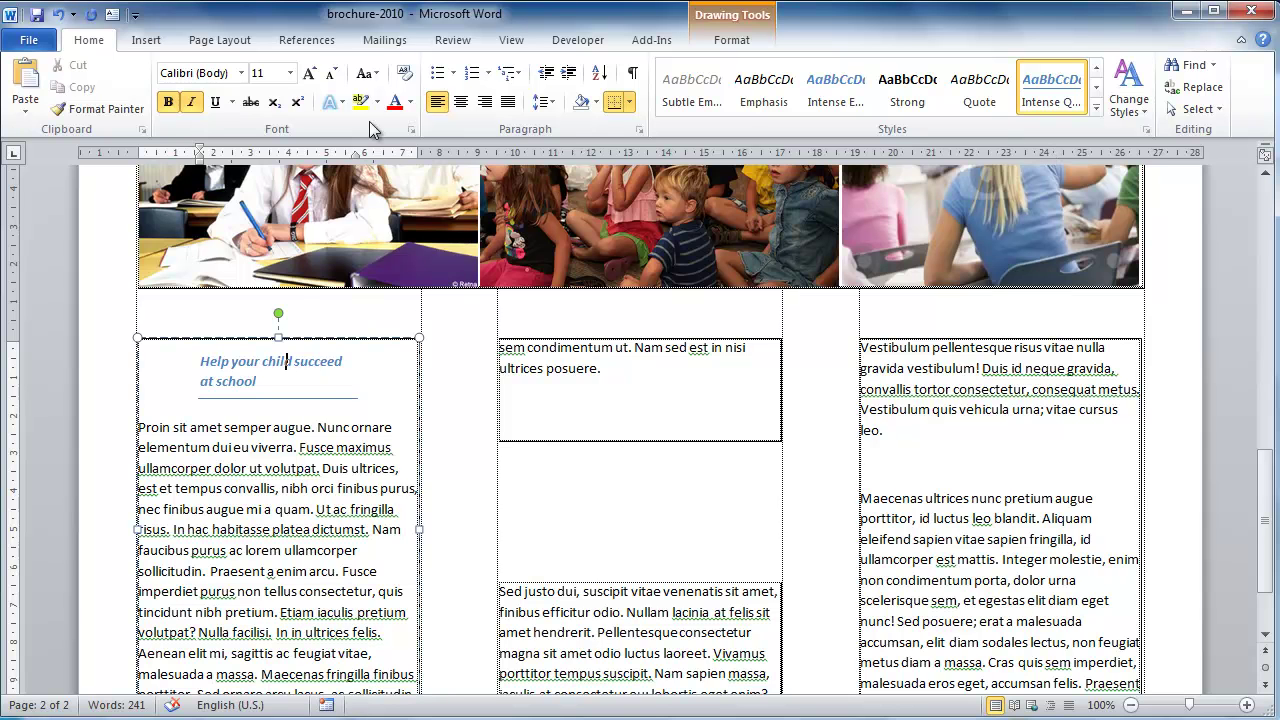
pyautogui.click(546, 82)
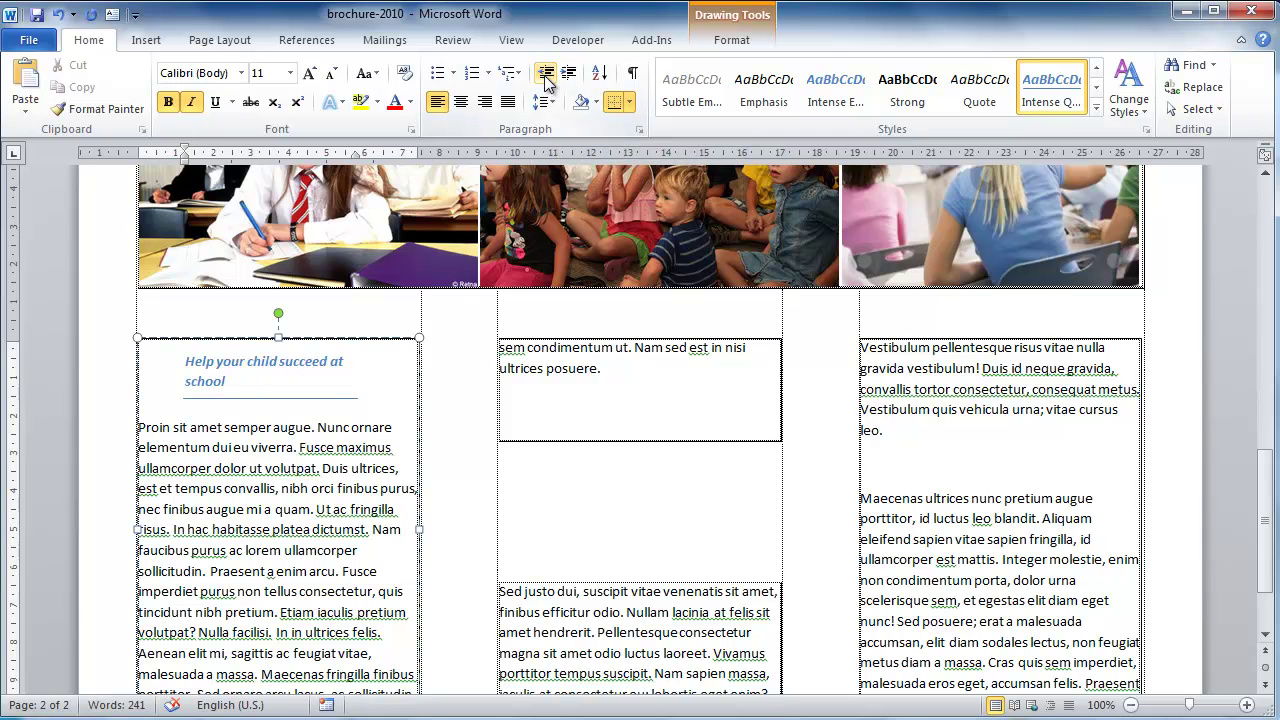
pyautogui.click(546, 82)
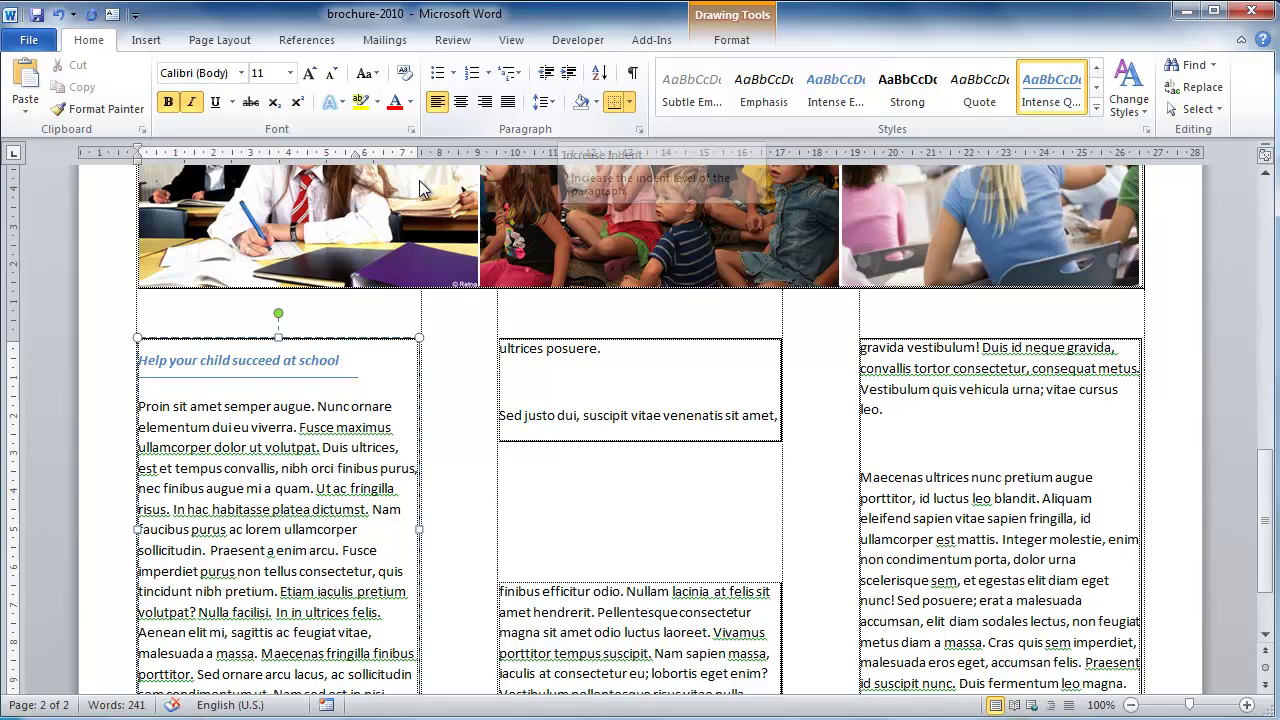
# Set the font size of the "Help your child succeed at school" heading to 13
pyautogui.moveTo(340, 362); pyautogui.dragTo(138, 362)
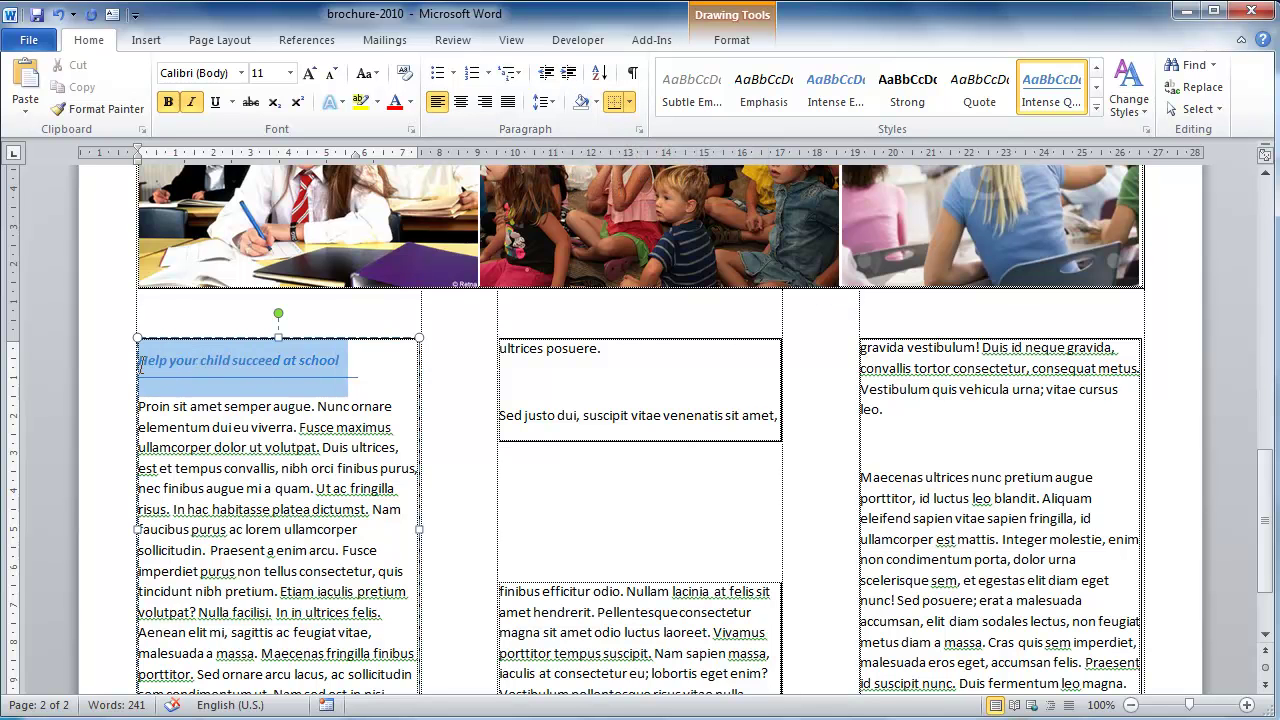
pyautogui.click(289, 75)
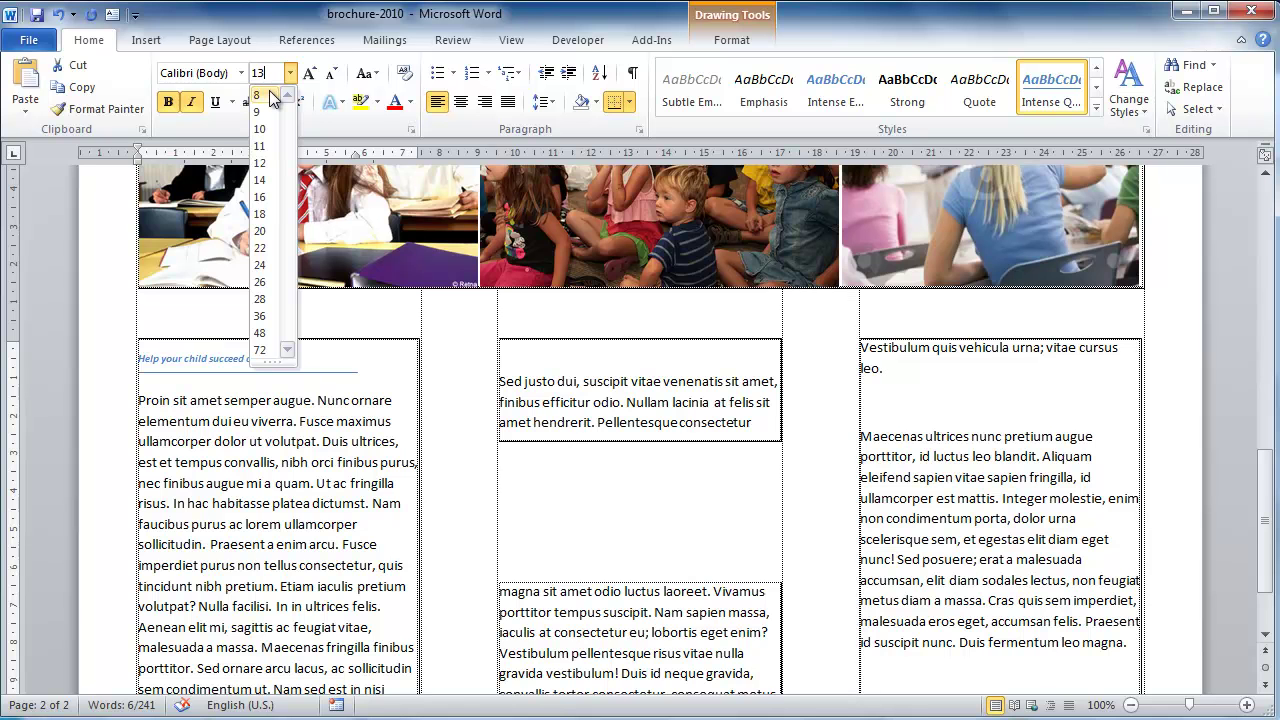
pyautogui.press('Escape')
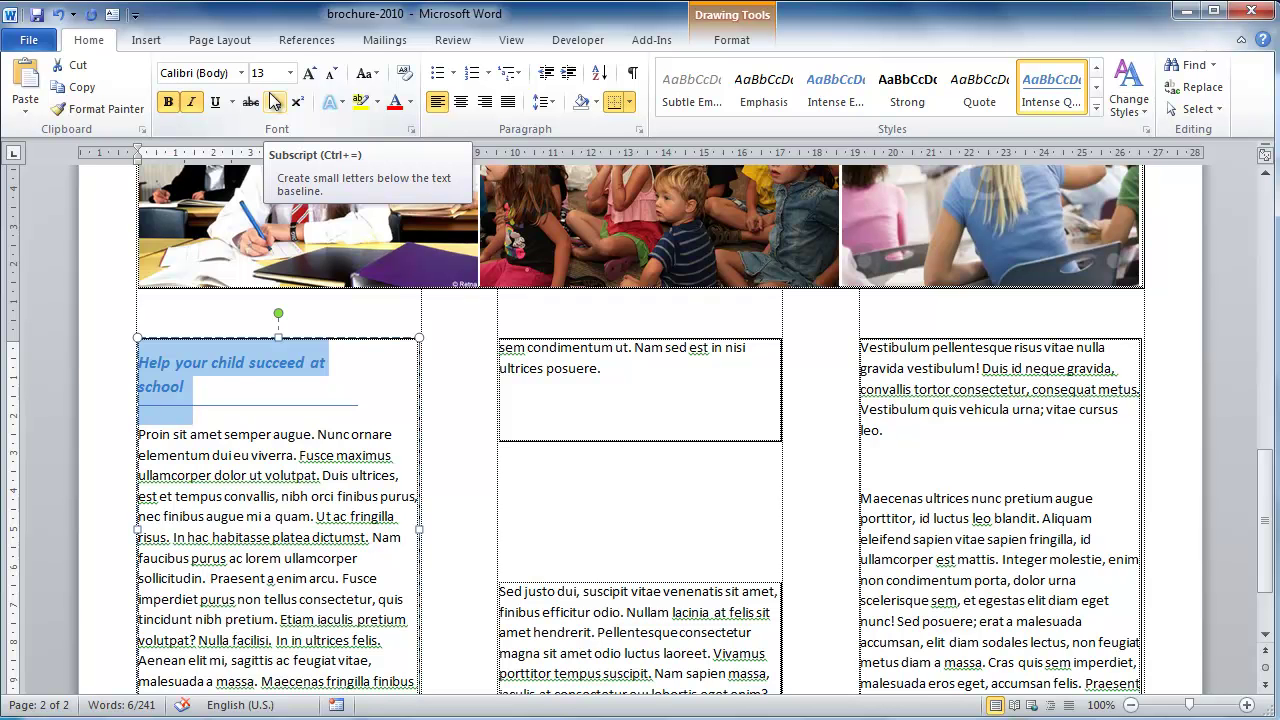
# Save the heading's formatting as a new quick style named viking01
pyautogui.click(1096, 107)
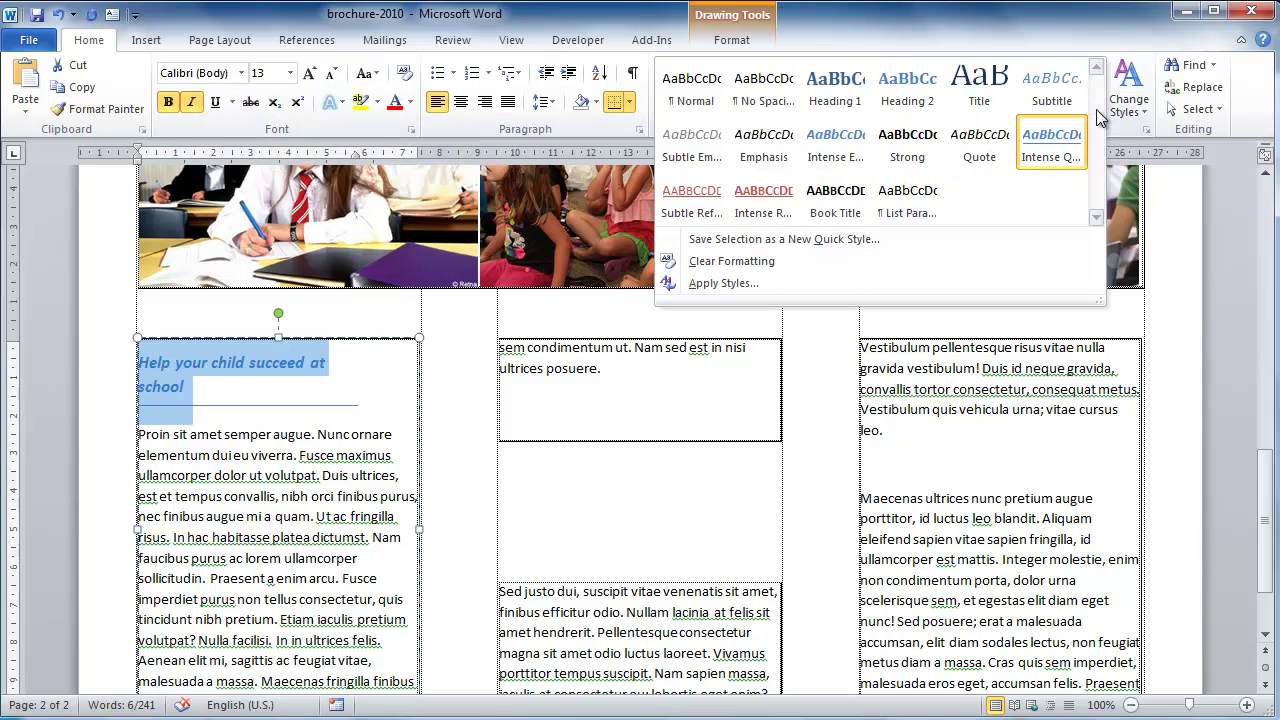
pyautogui.click(776, 241)
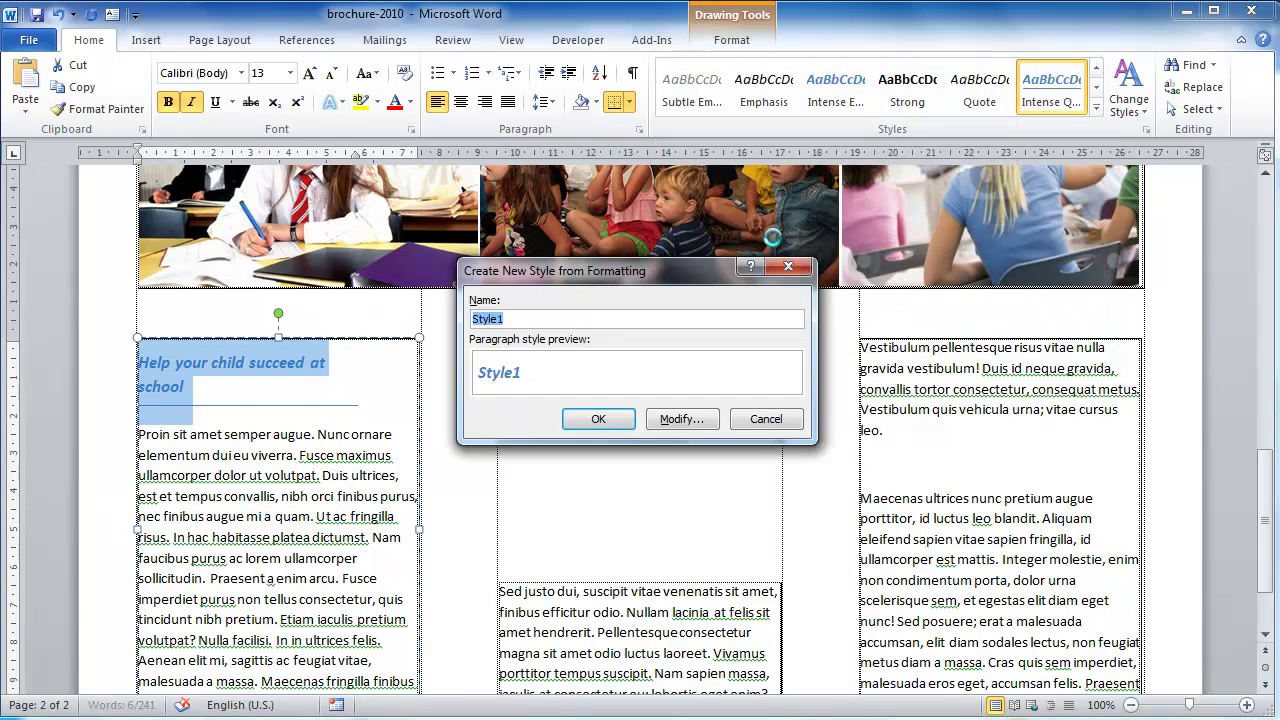
pyautogui.write('viking')
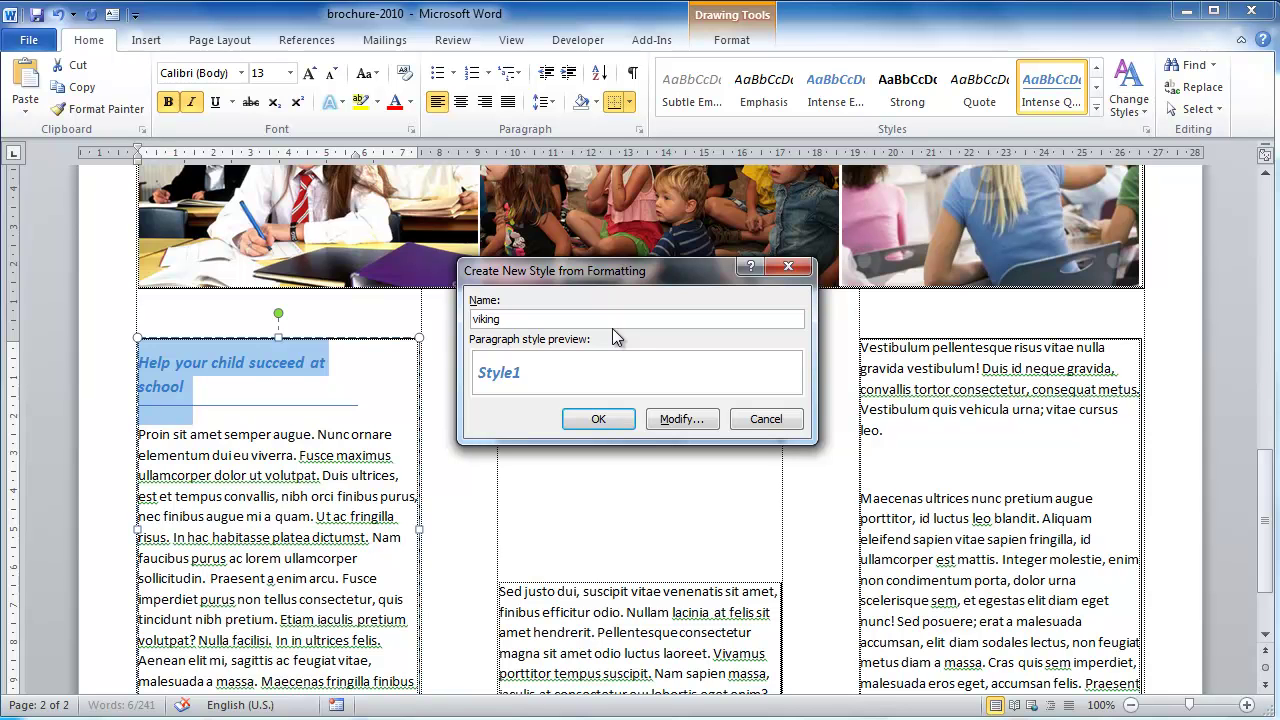
pyautogui.write('01')
pyautogui.click(598, 419)
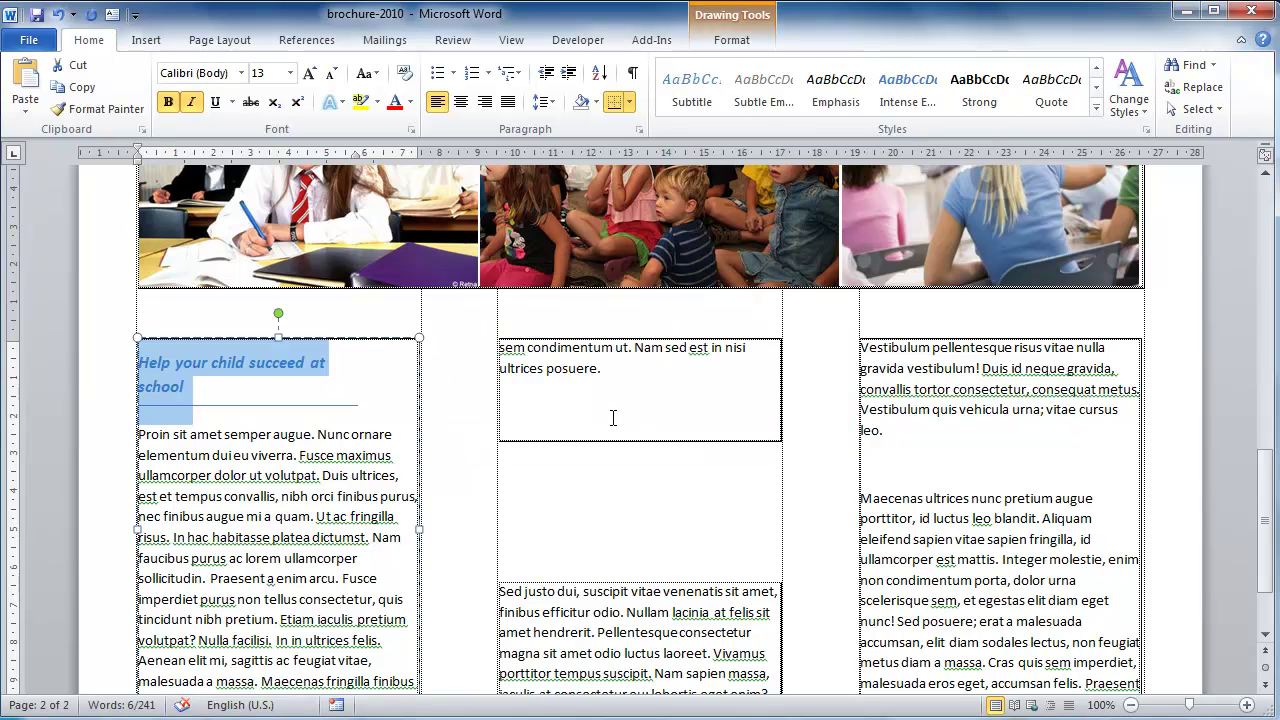
pyautogui.click(339, 434)
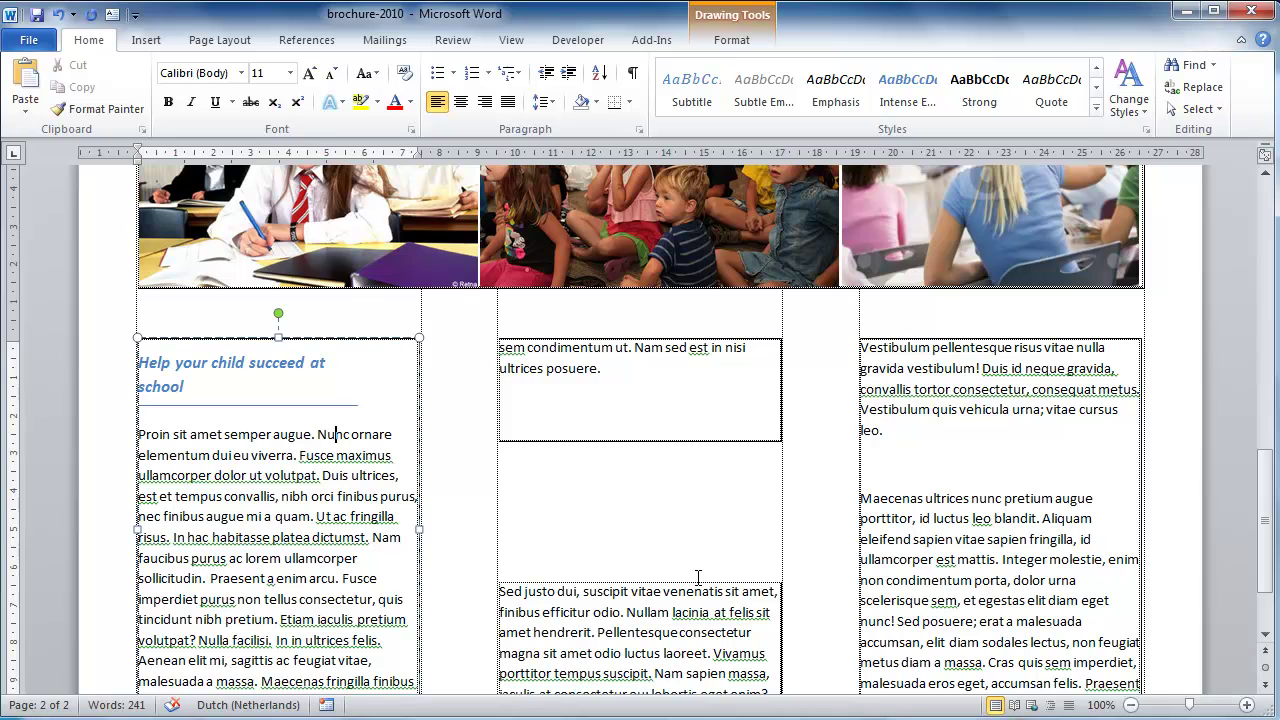
# Insert the line "So what to do?" as its own paragraph before "tincidunt nibh pretium" in the first column
pyautogui.moveTo(1267, 488); pyautogui.dragTo(1268, 518)
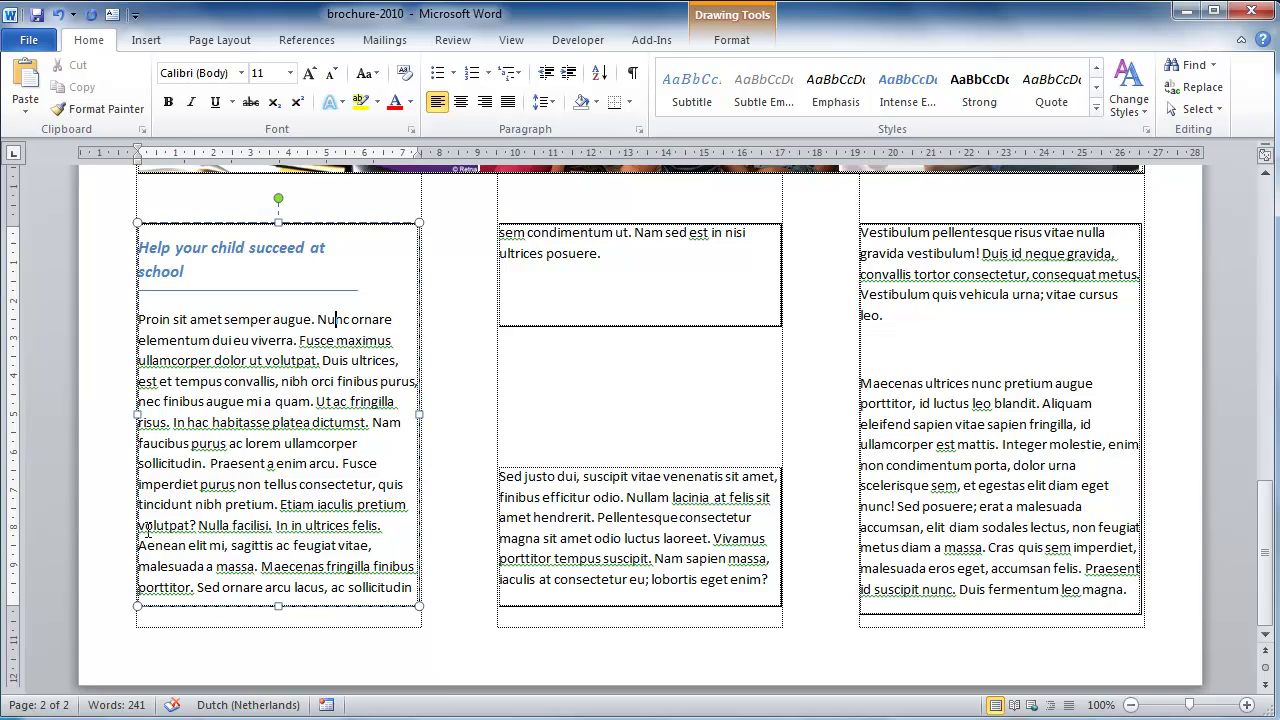
pyautogui.click(234, 481)
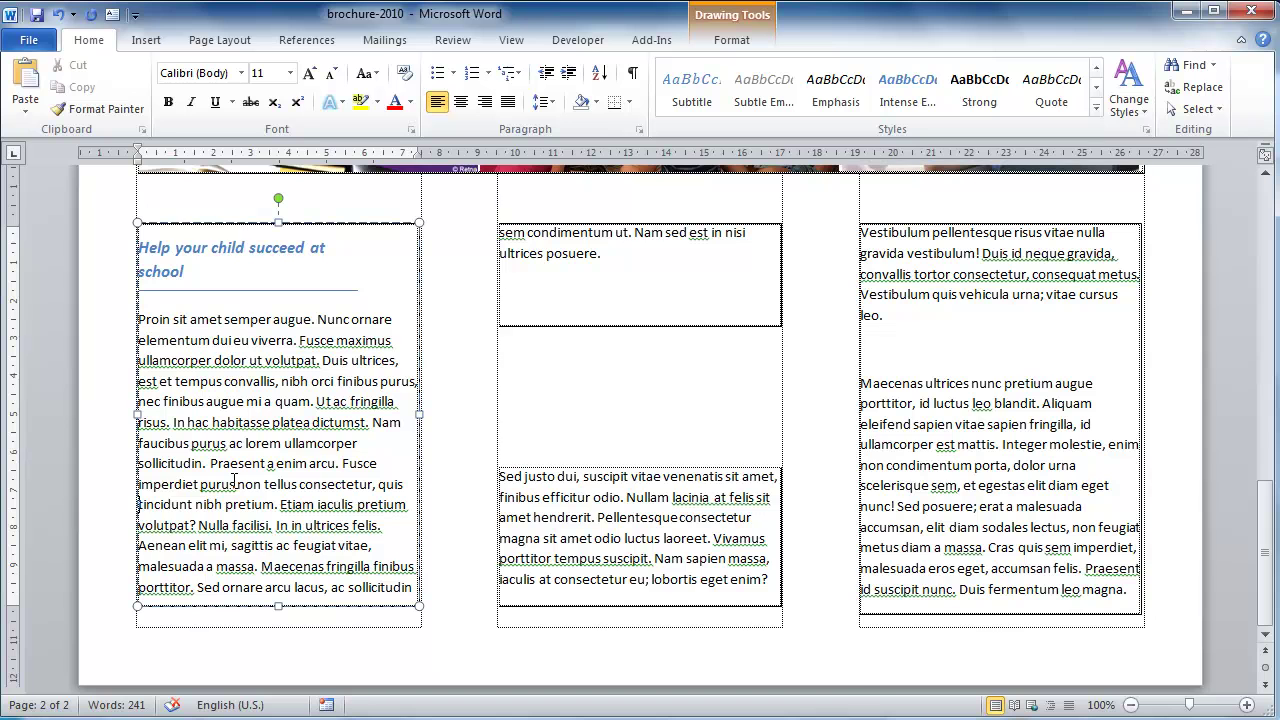
pyautogui.press('Return')
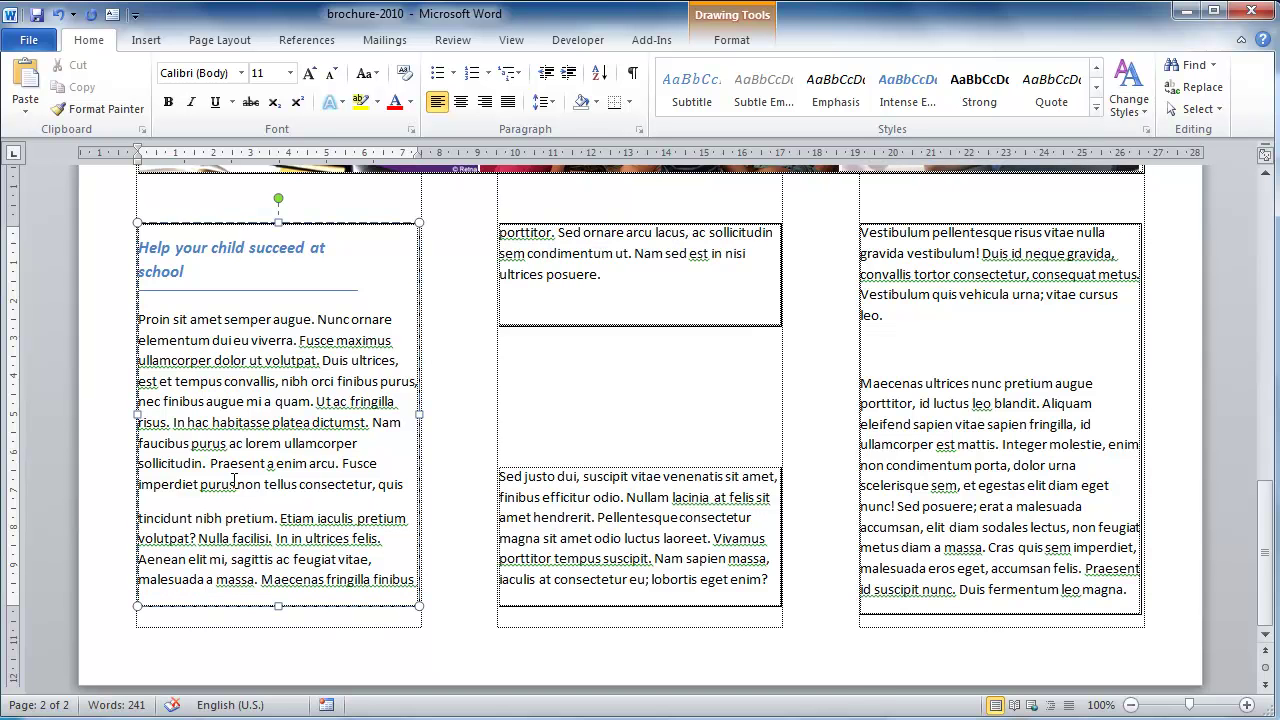
pyautogui.press('Return')
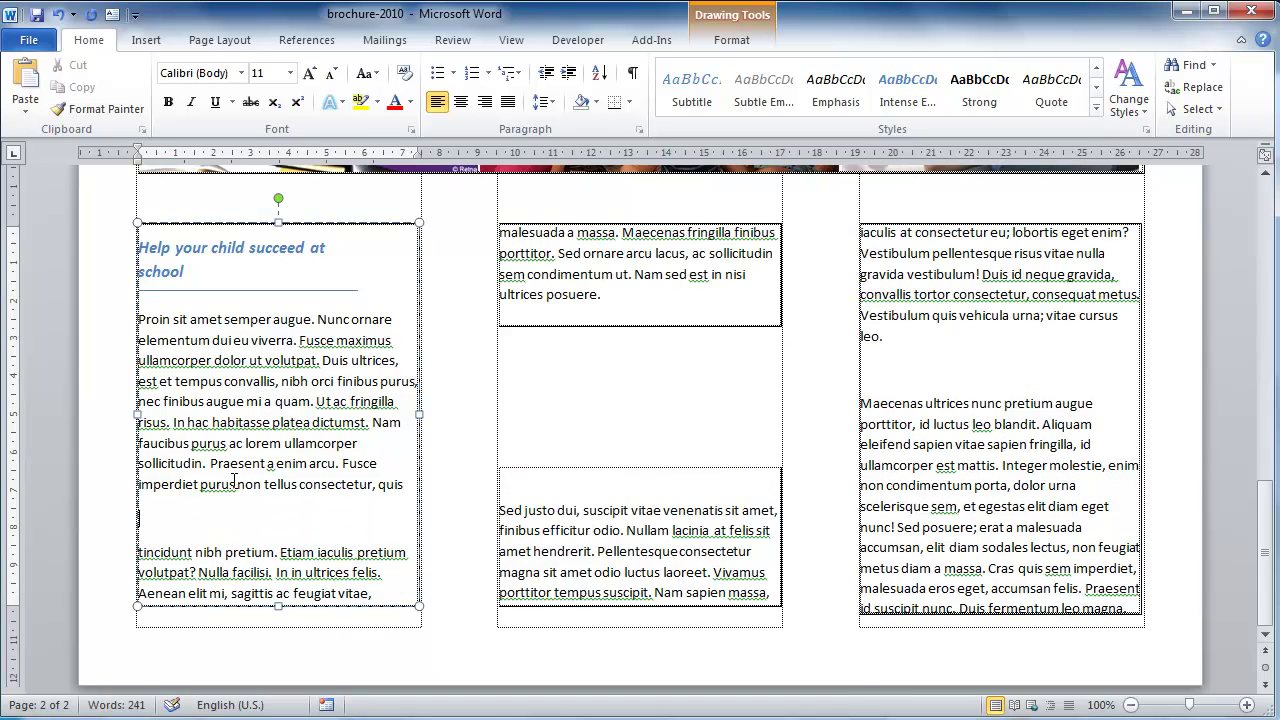
pyautogui.write('So what to do')
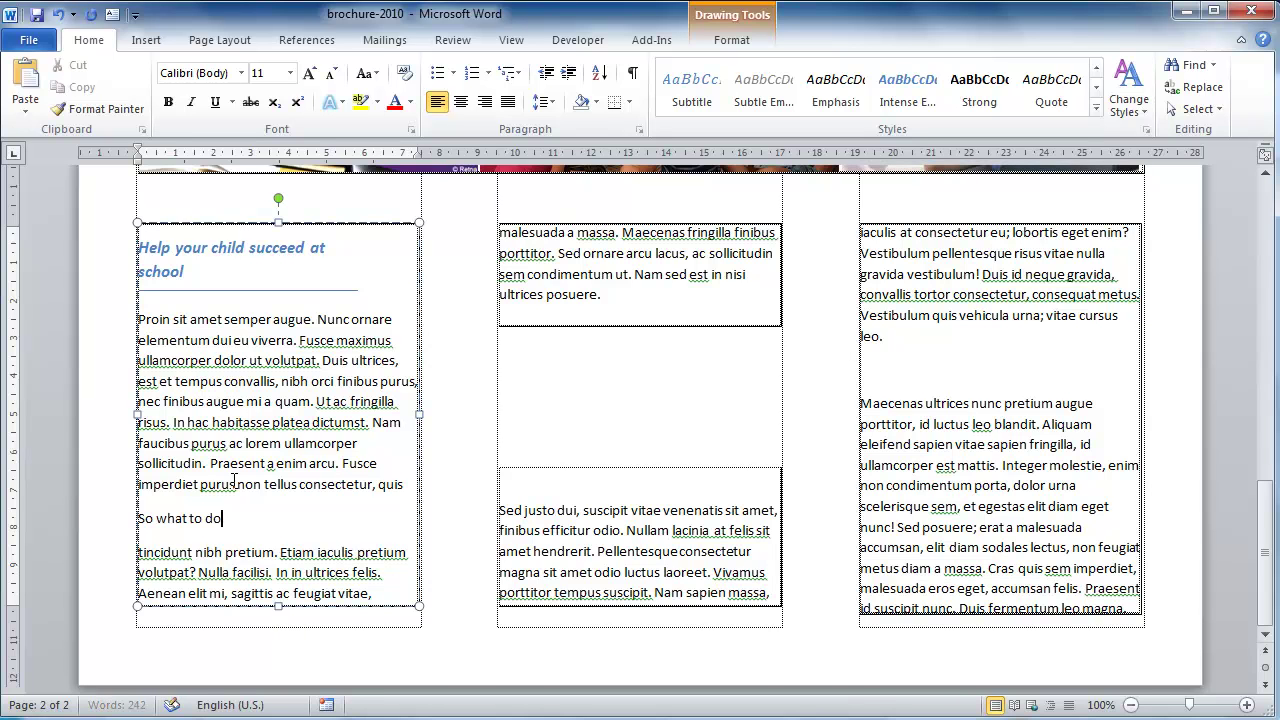
pyautogui.write('?')
# Apply the viking01 style to the "So what to do?" line
pyautogui.click(190, 518)
pyautogui.click(1096, 108)
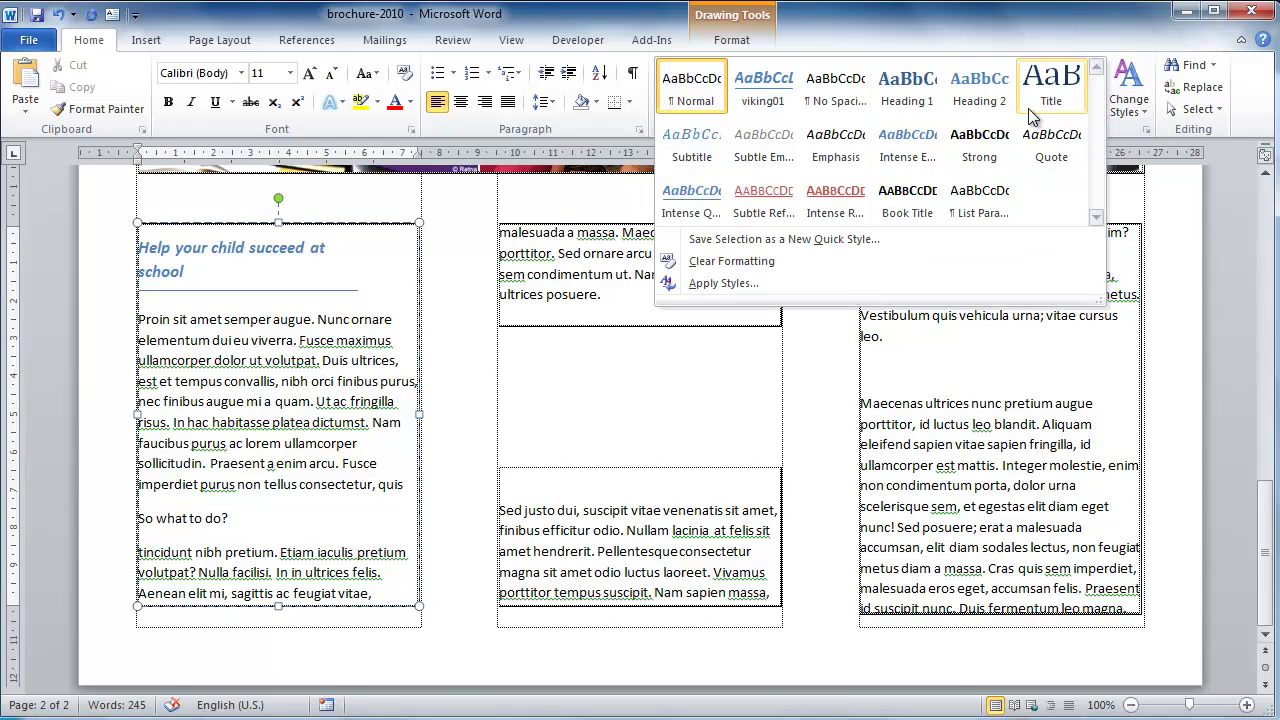
pyautogui.click(771, 98)
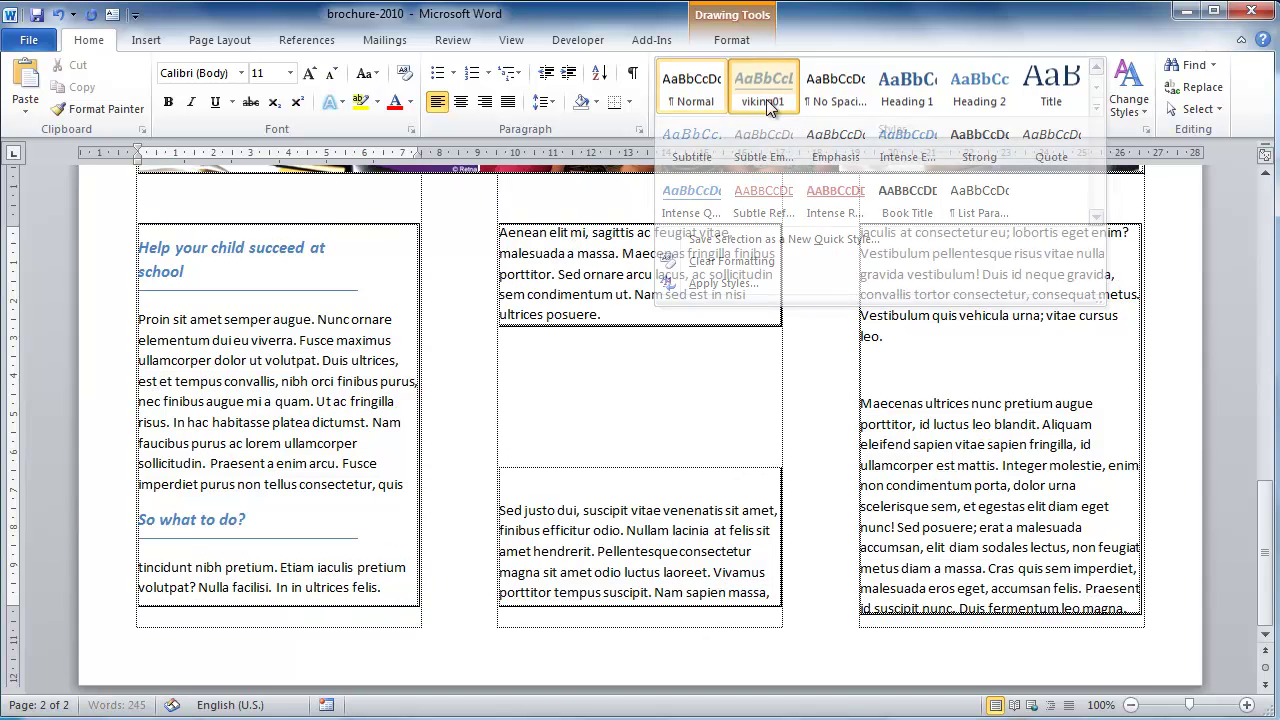
# Add the heading "Which school is the right one?" at the start of the middle column's upper text box in the viking01 style
pyautogui.click(502, 232)
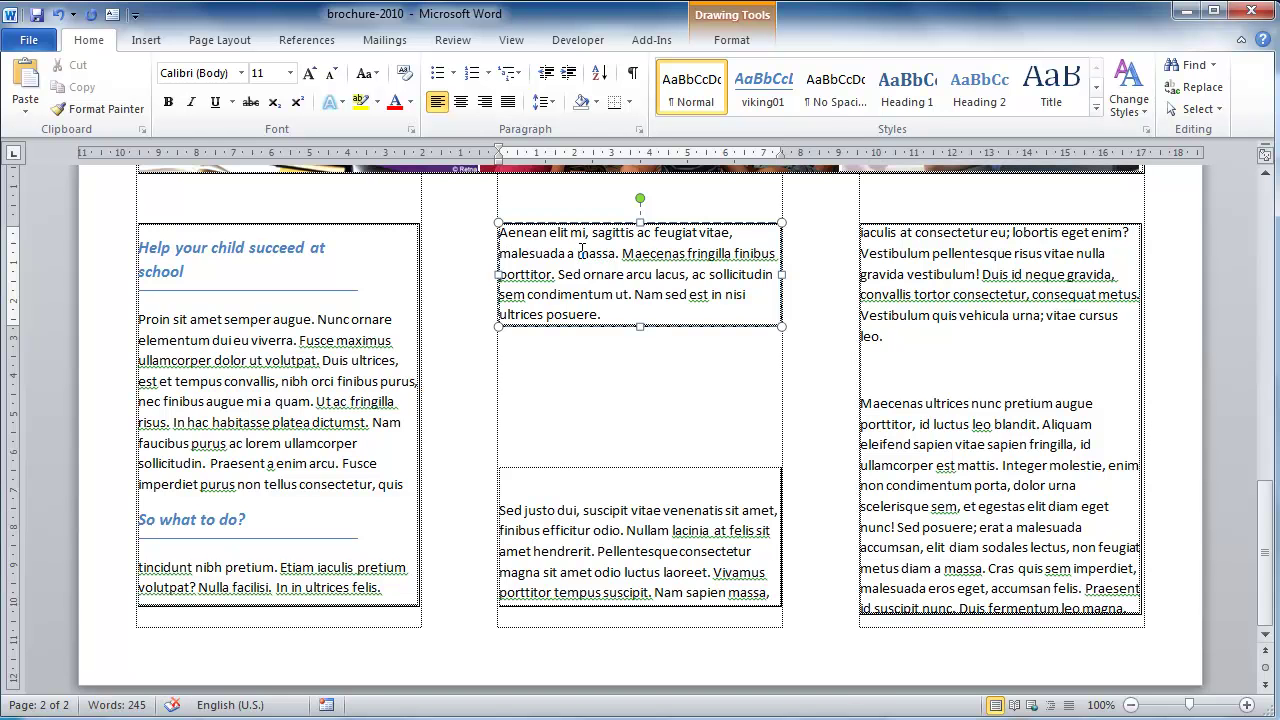
pyautogui.press('Return')
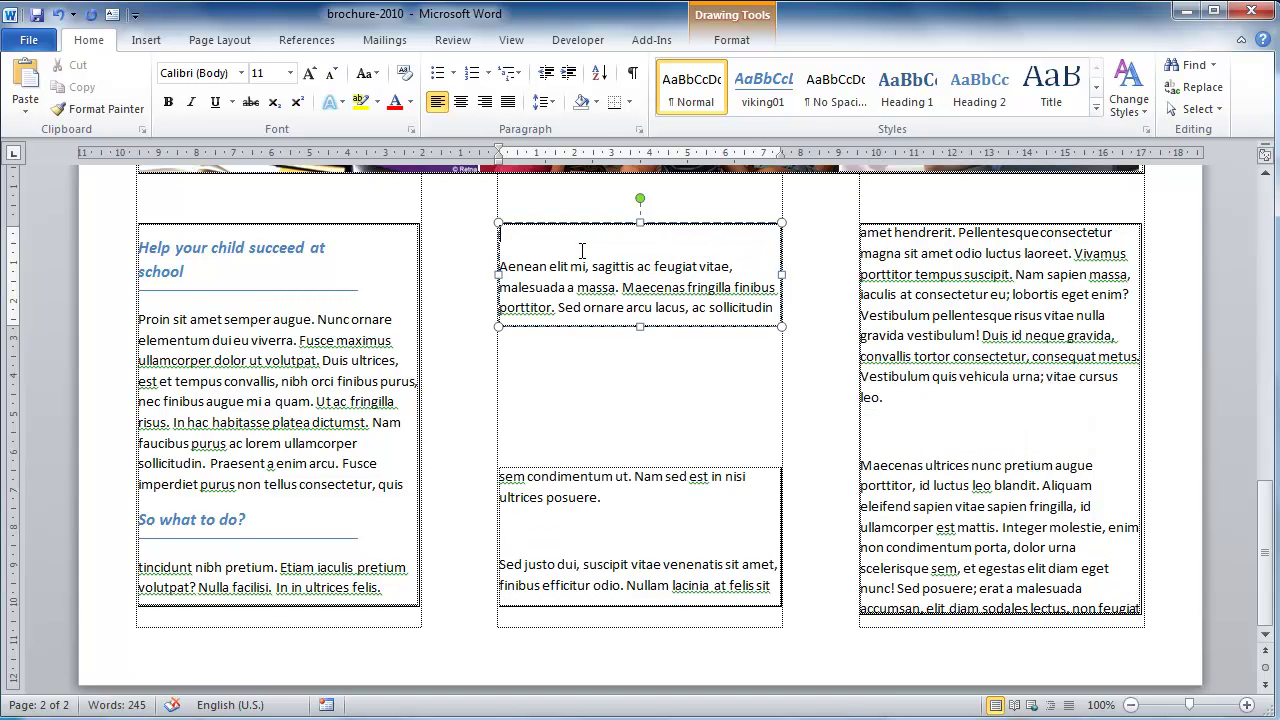
pyautogui.write('Which school i')
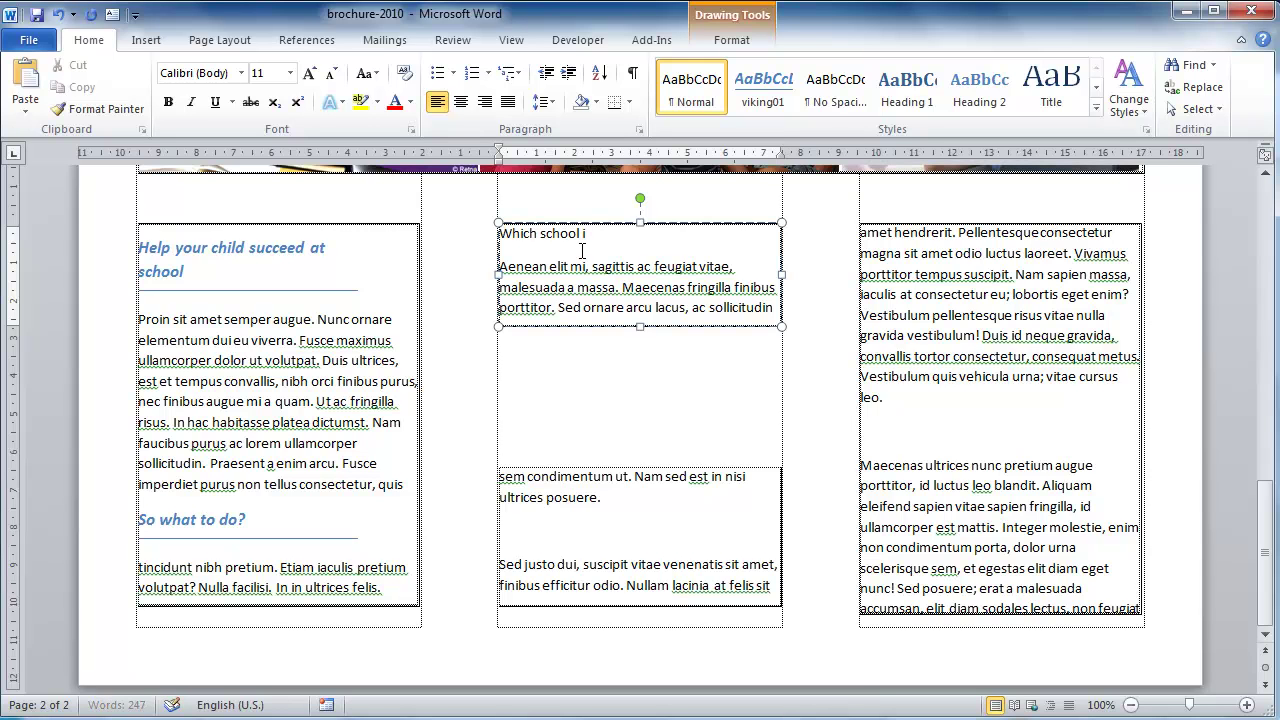
pyautogui.write('s the right on')
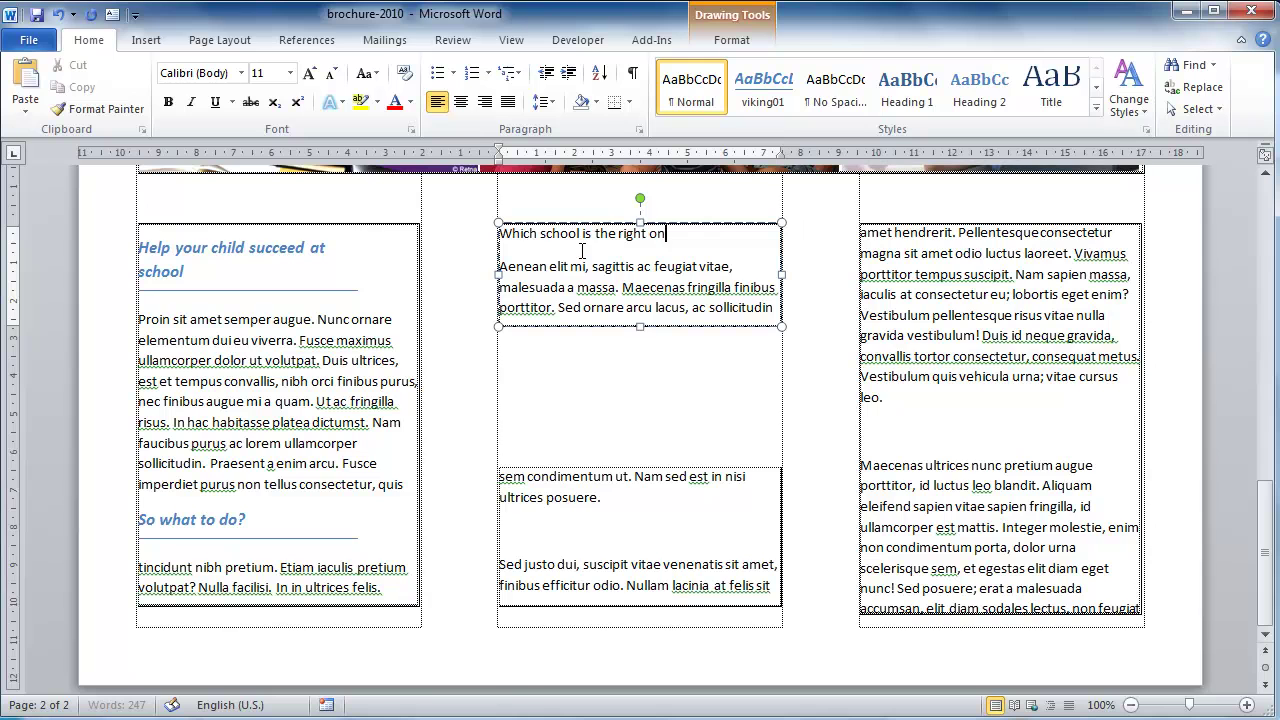
pyautogui.write('e?')
pyautogui.click(752, 100)
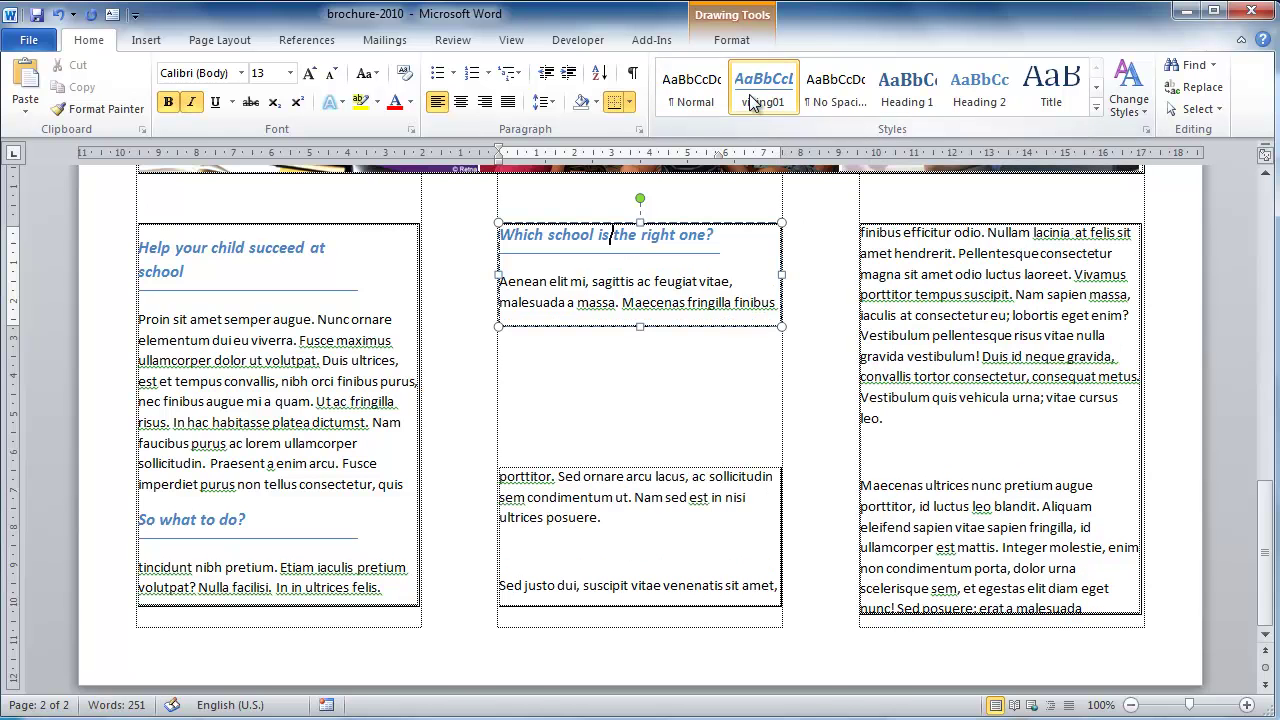
# In the middle column's lower text box, remove the blank line above "Sed justo dui" and add a "School staff" heading in the viking01 style
pyautogui.click(502, 585)
pyautogui.press('BackSpace')
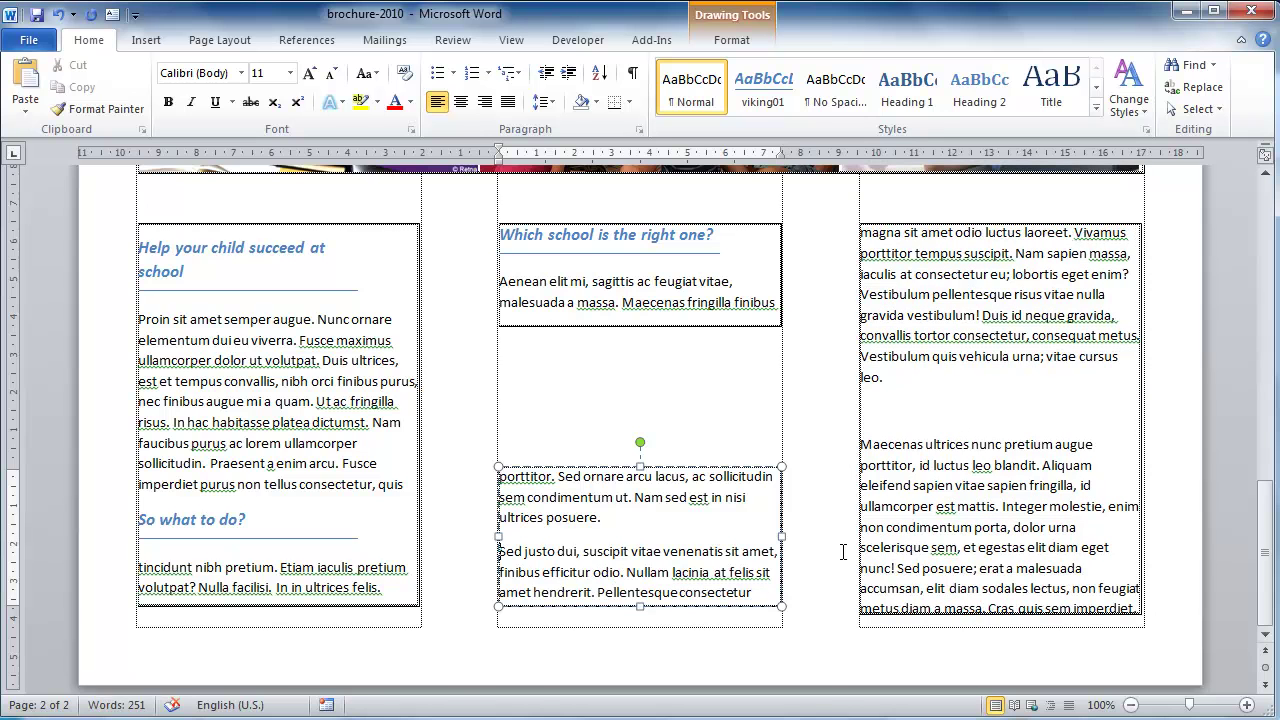
pyautogui.click(506, 479)
pyautogui.press('Left')
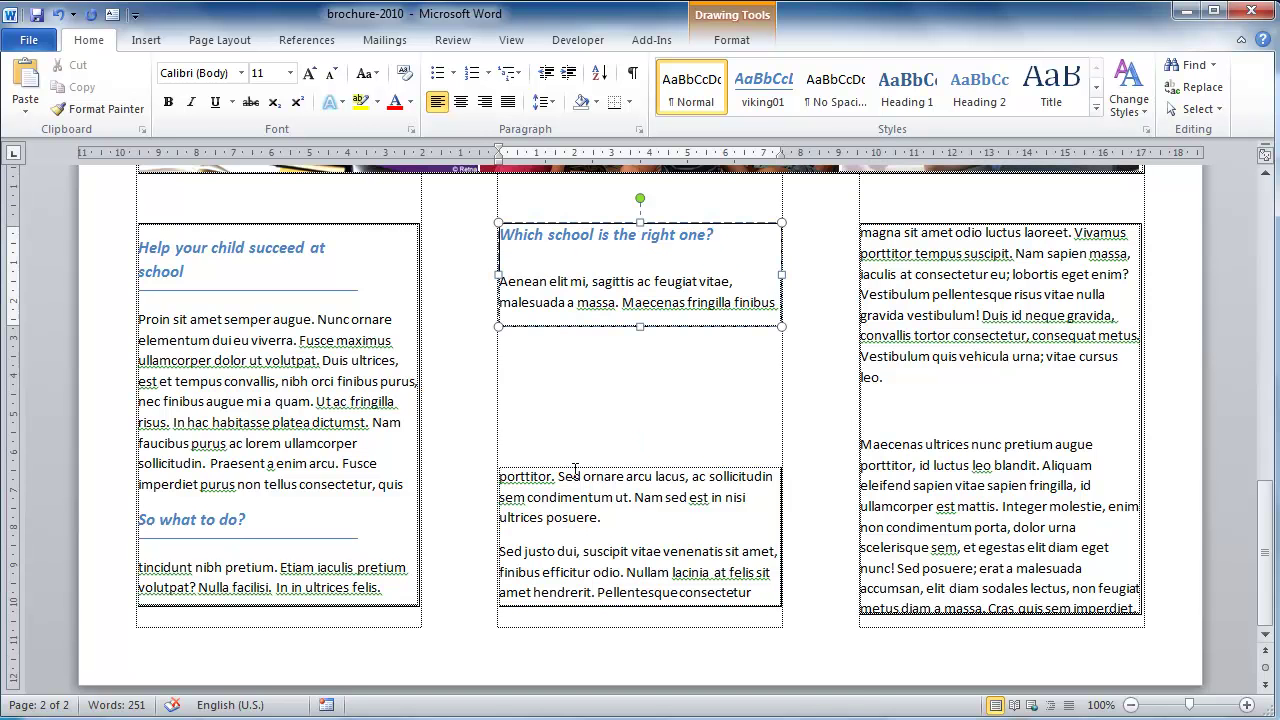
pyautogui.press('Right')
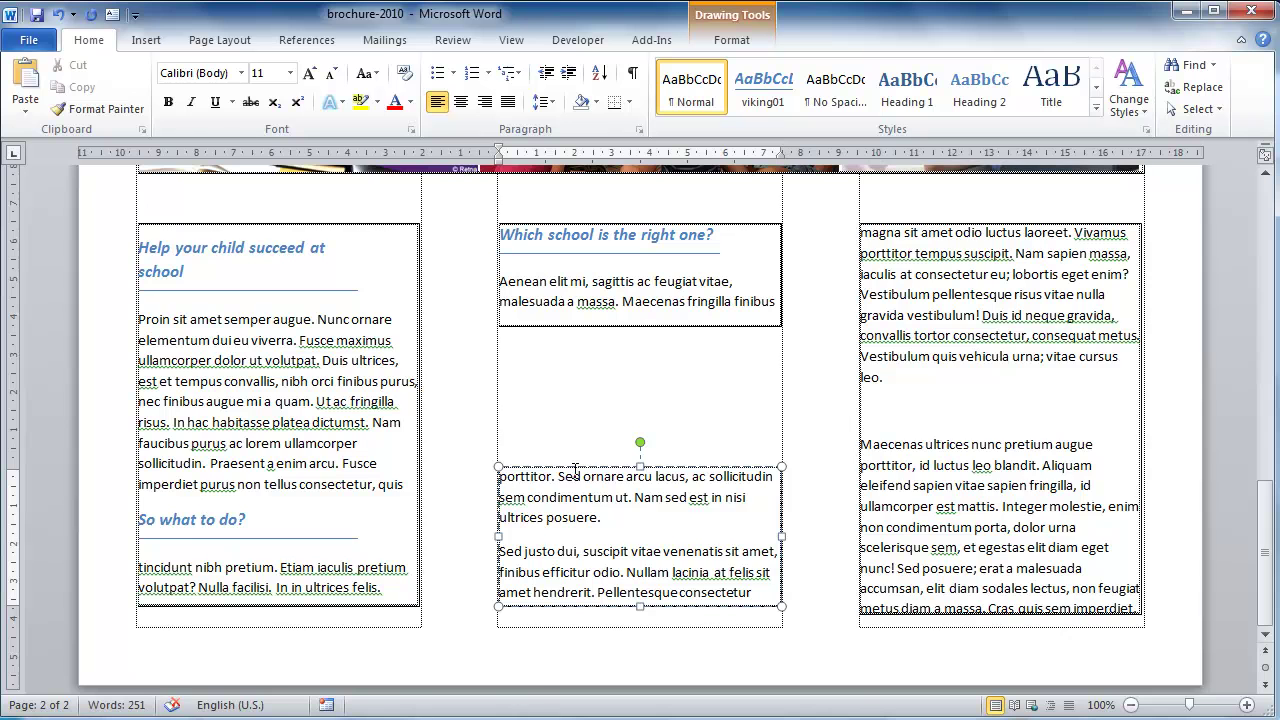
pyautogui.press('Return')
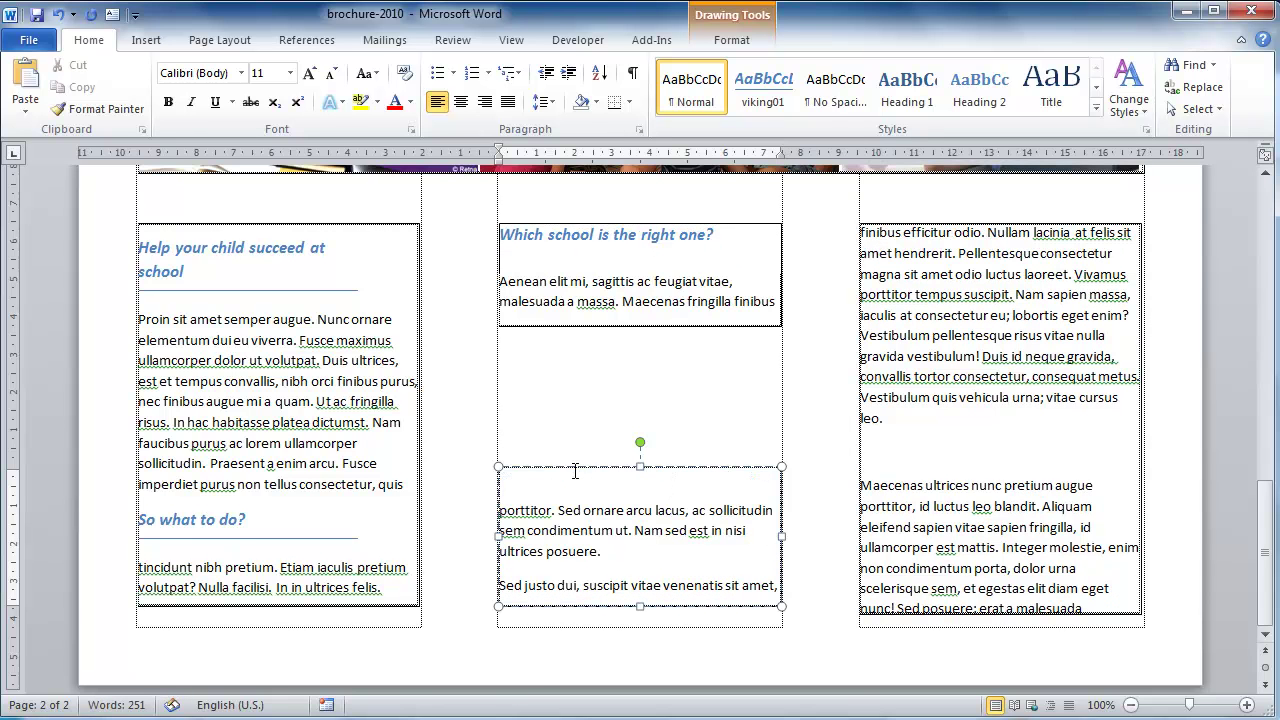
pyautogui.write('Sch')
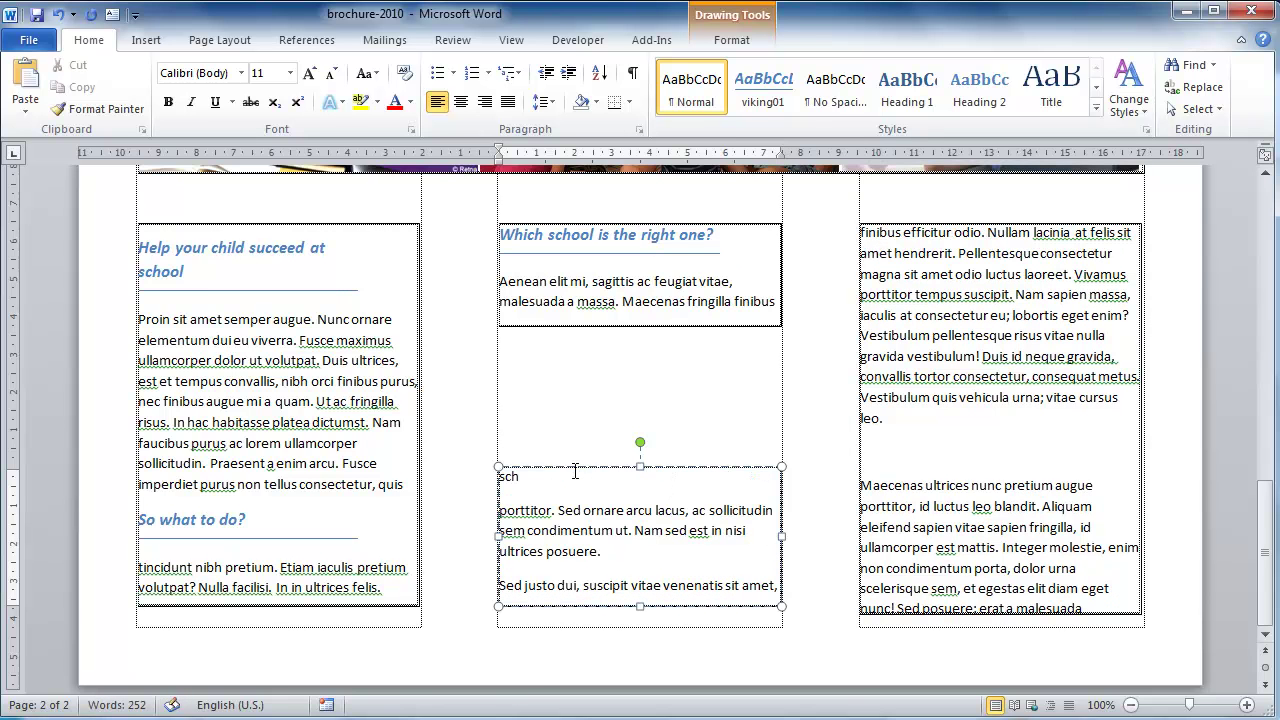
pyautogui.write('ool staff')
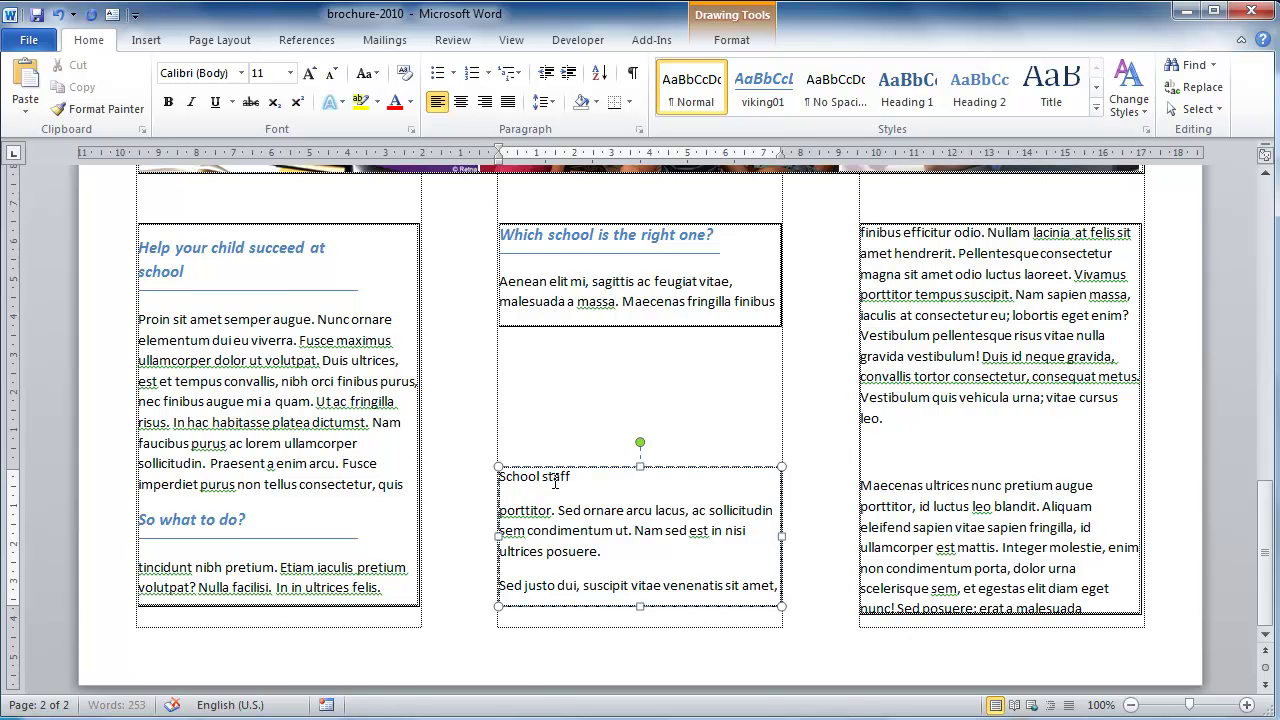
pyautogui.click(763, 90)
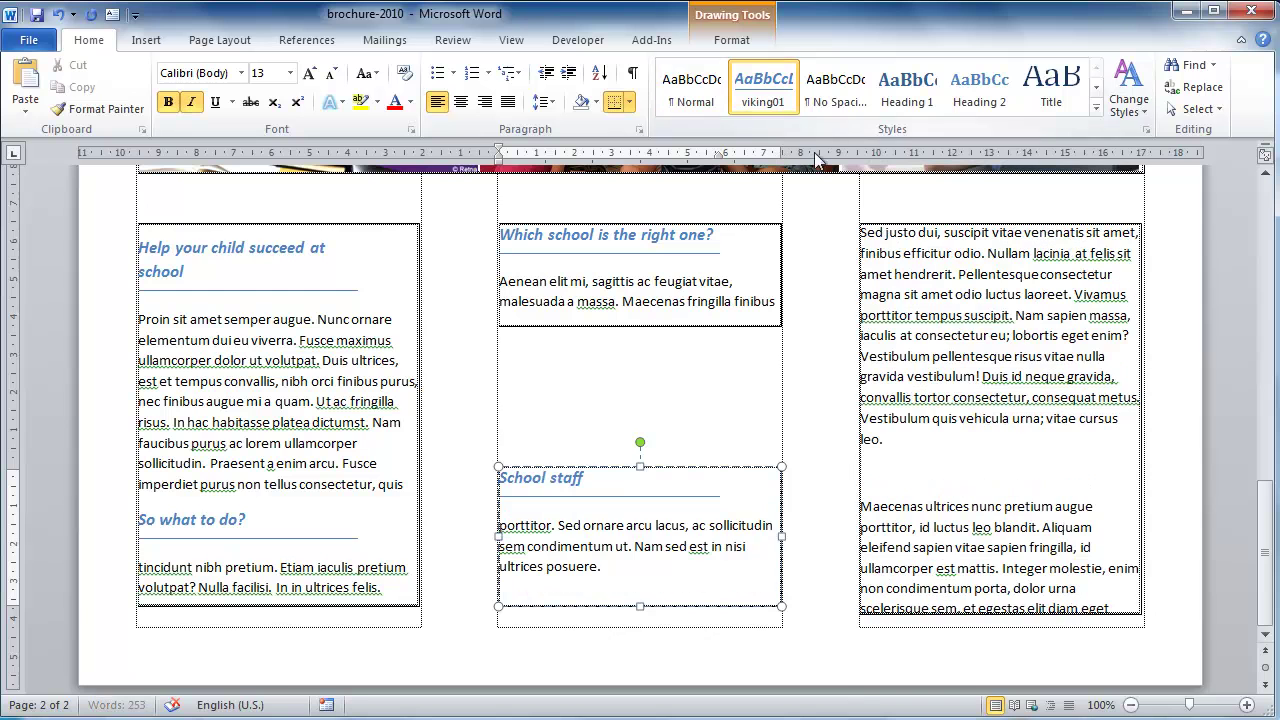
# In the third column, add the heading "Develop a relationship" at the start in the viking01 style and remove the blank line above "Maecenas ultrices"
pyautogui.click(870, 231)
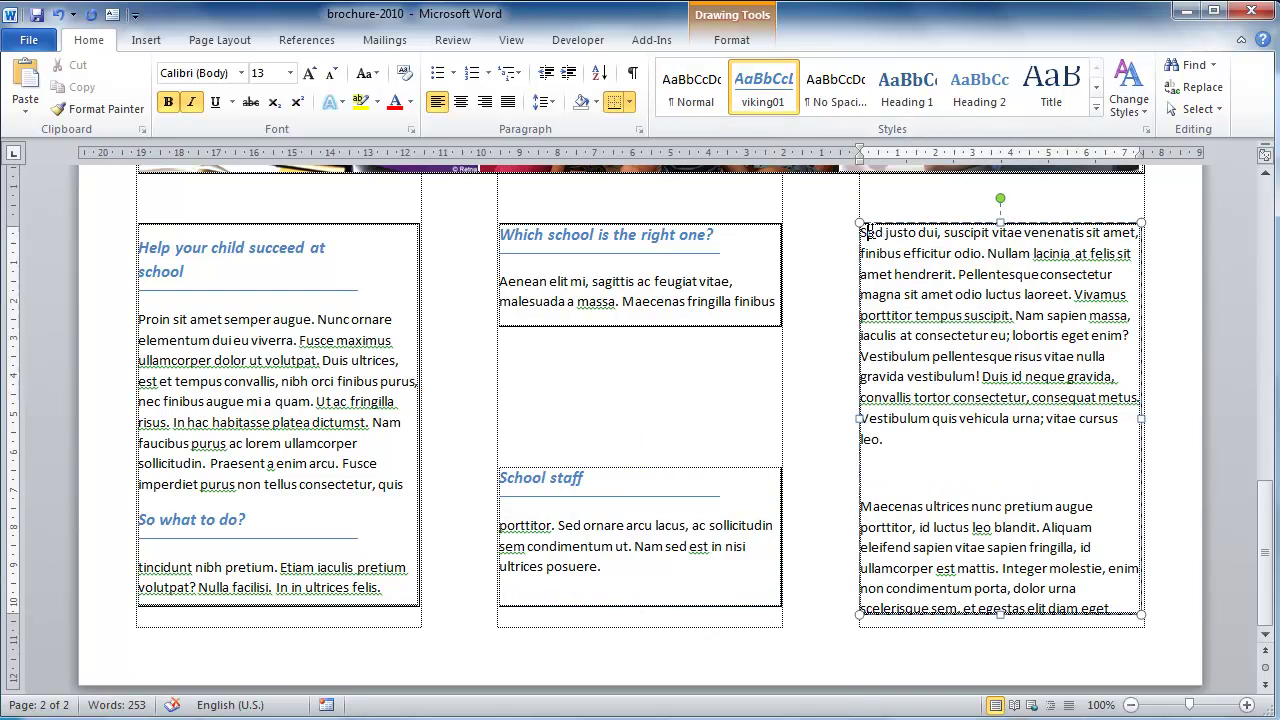
pyautogui.press('Return')
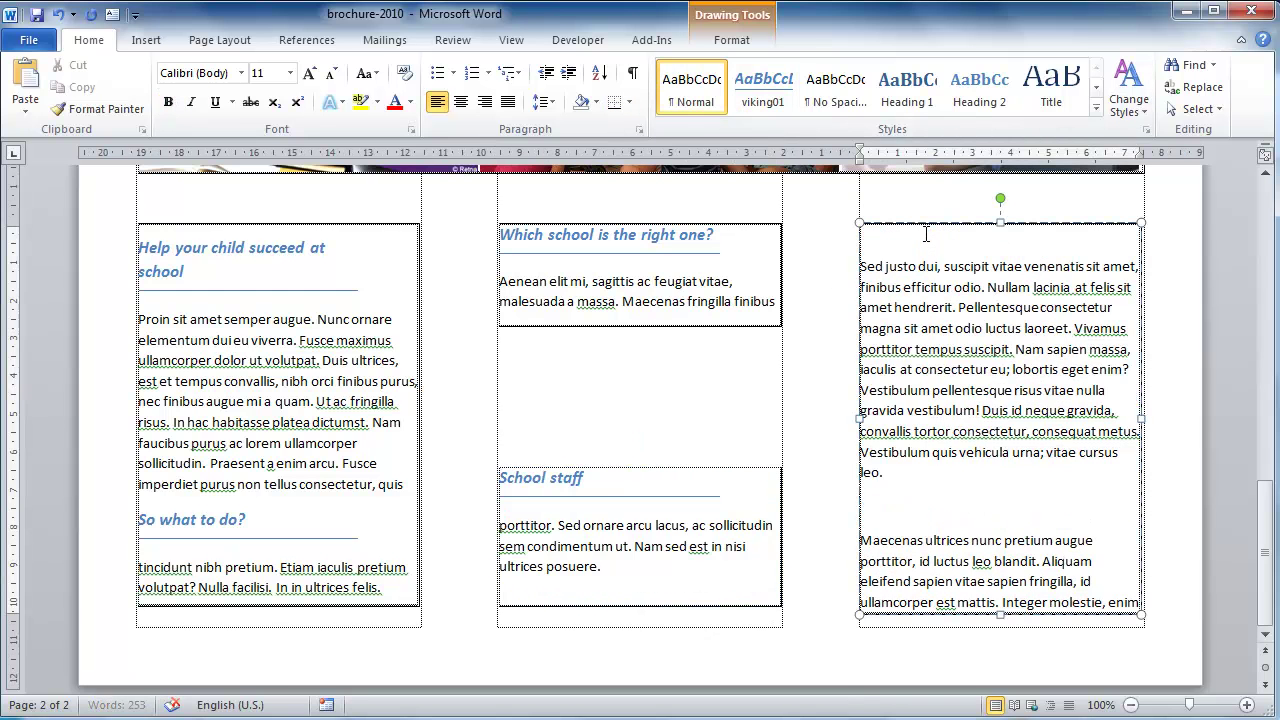
pyautogui.write('develop a relation sh')
pyautogui.press('BackSpace')
pyautogui.write('sh')
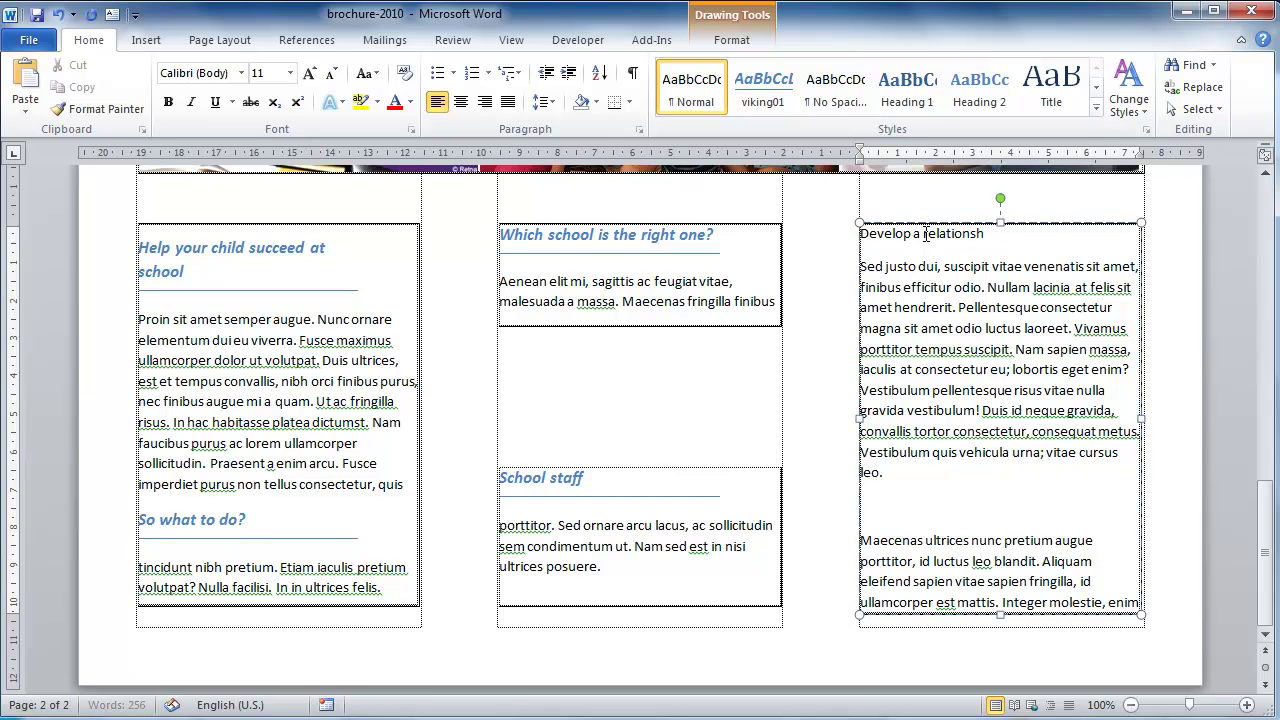
pyautogui.write('ip')
pyautogui.click(928, 234)
pyautogui.click(782, 110)
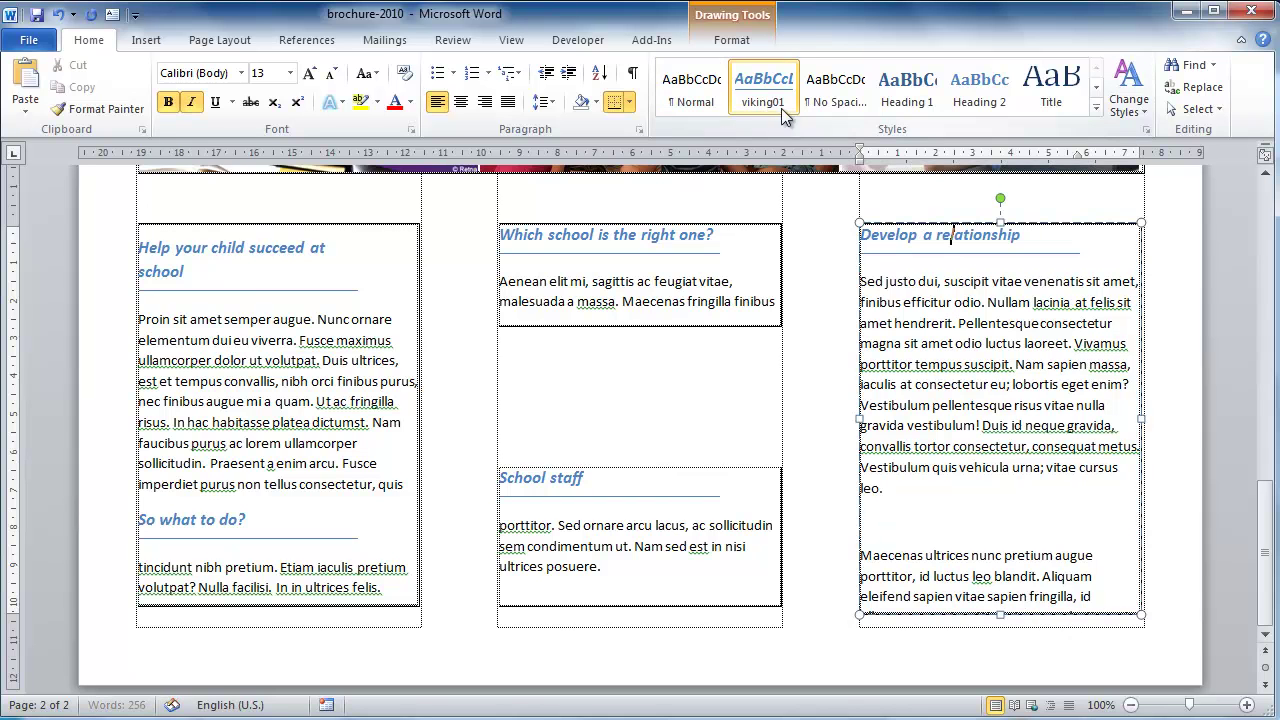
pyautogui.click(1186, 414)
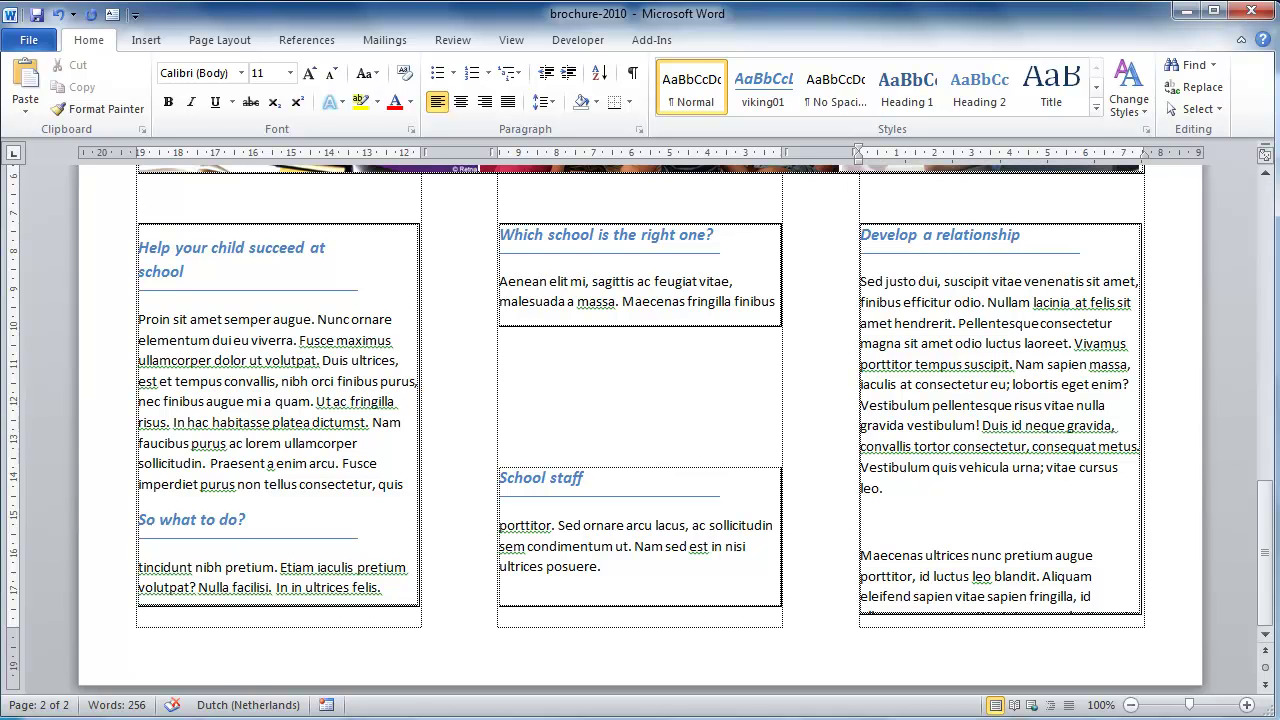
pyautogui.click(864, 556)
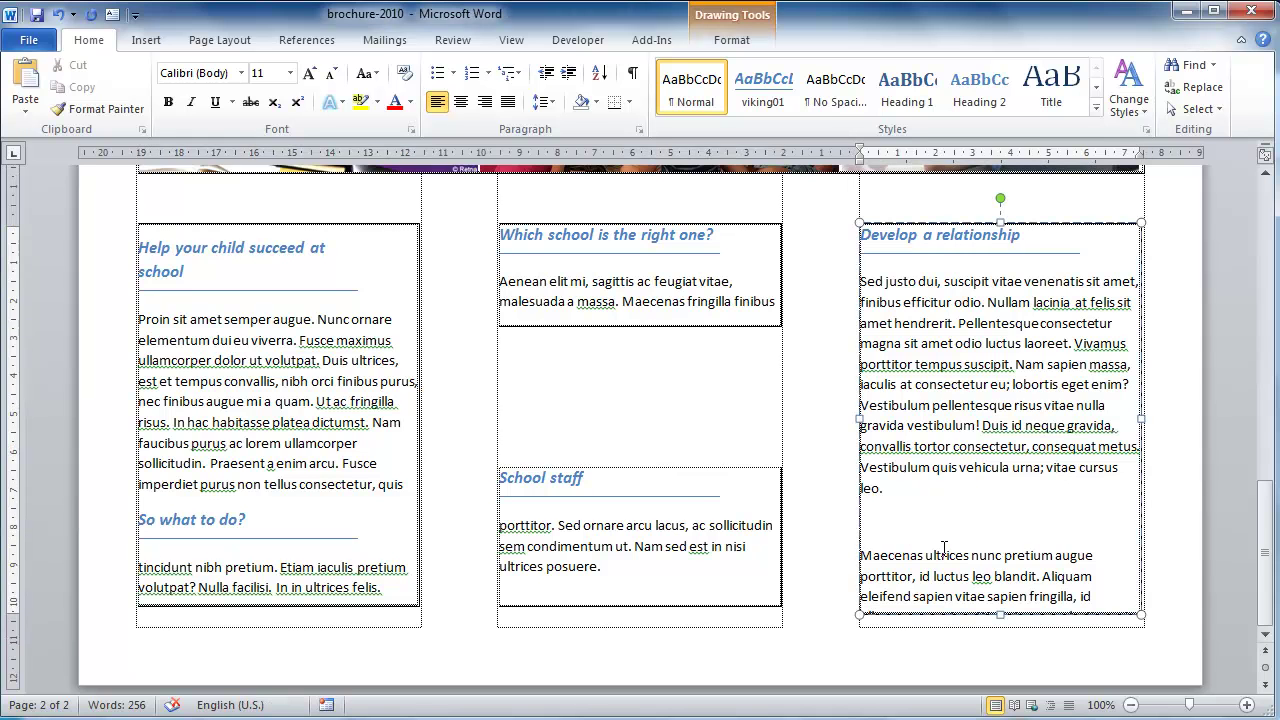
pyautogui.press('BackSpace')
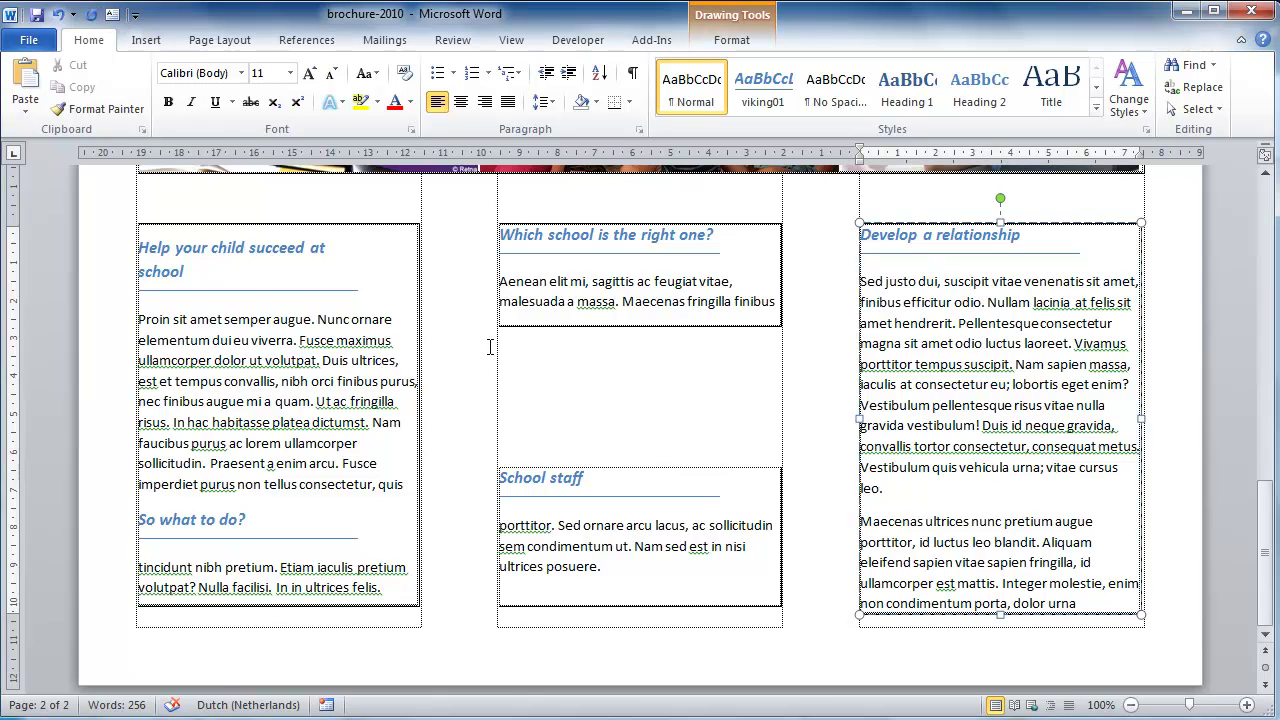
# Draw a text box about 2.86 by 7.47 cm in the middle column's gap and insert a Vertical Picture List SmartArt graphic into it
pyautogui.click(112, 14)
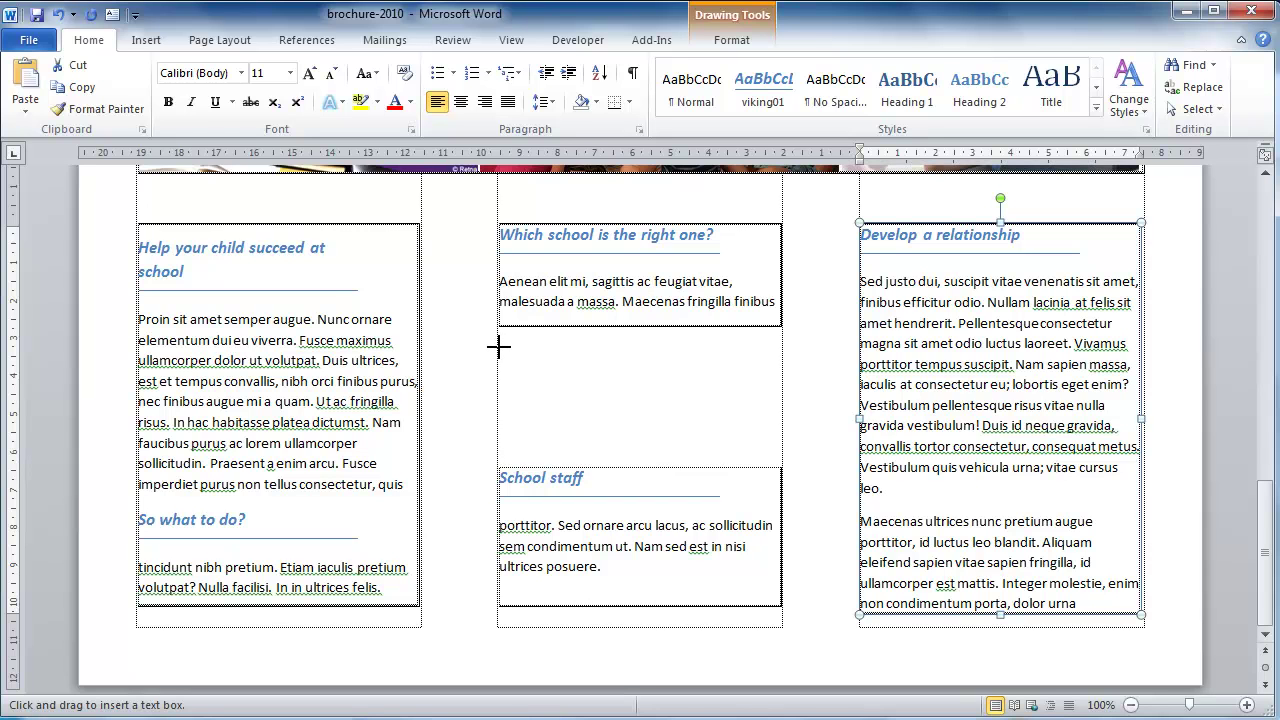
pyautogui.moveTo(499, 344)
pyautogui.mouseDown()
pyautogui.moveTo(604, 420)
pyautogui.moveTo(782, 452)
pyautogui.mouseUp()
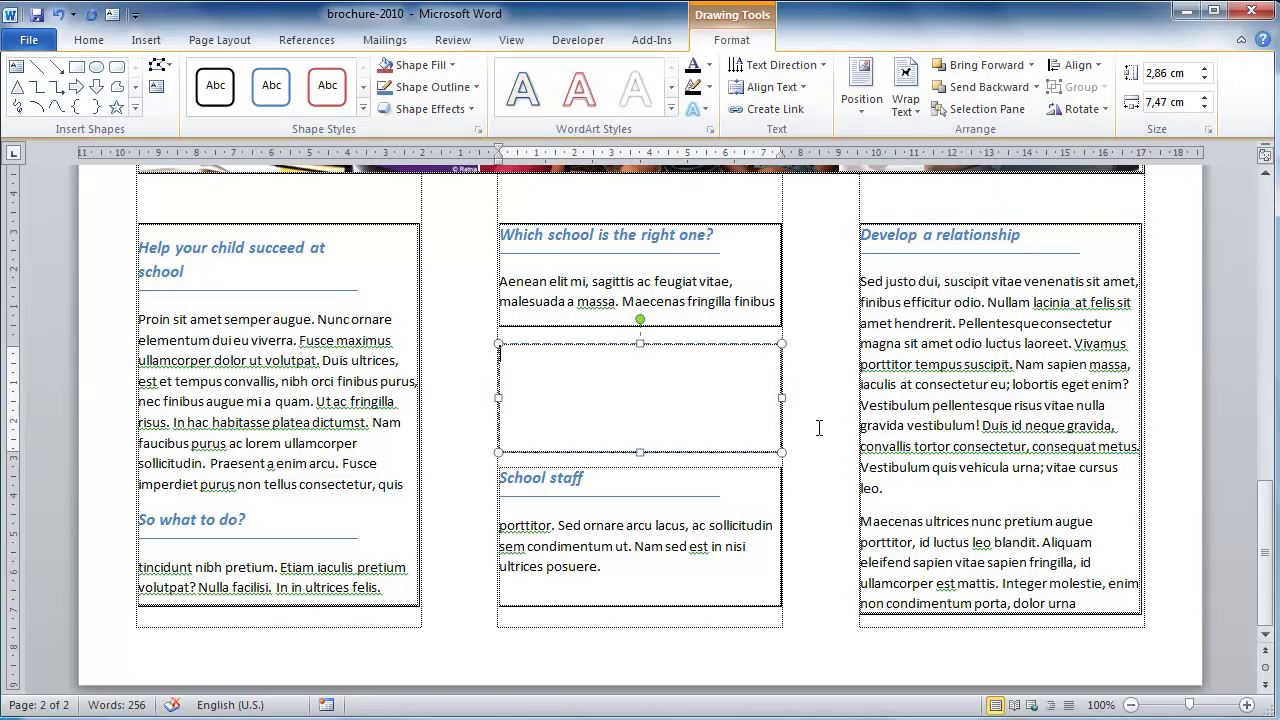
pyautogui.click(142, 40)
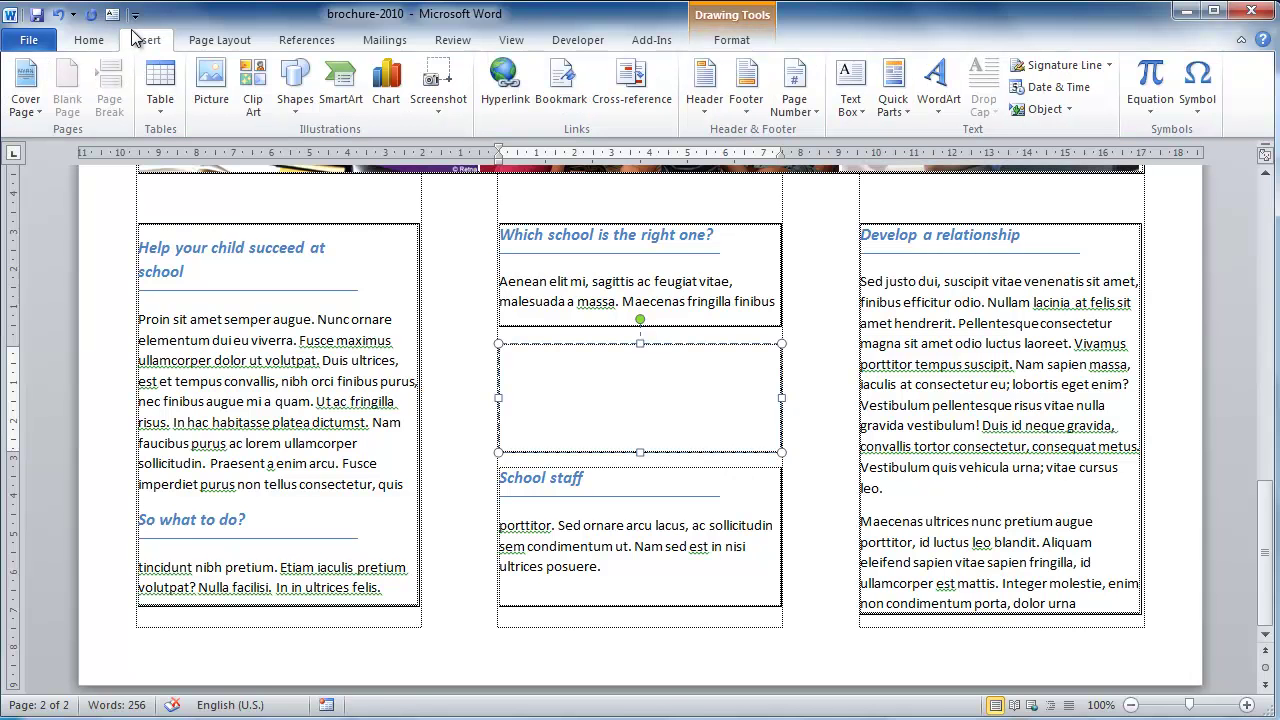
pyautogui.click(346, 100)
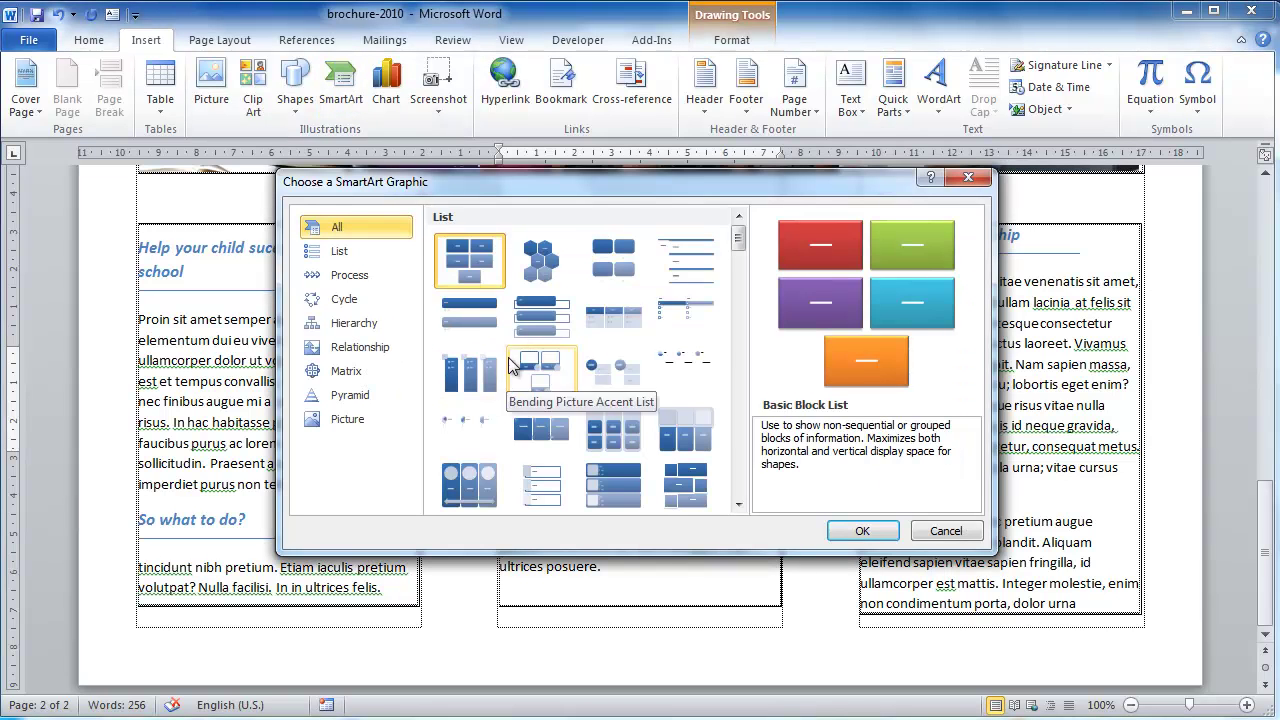
pyautogui.click(541, 318)
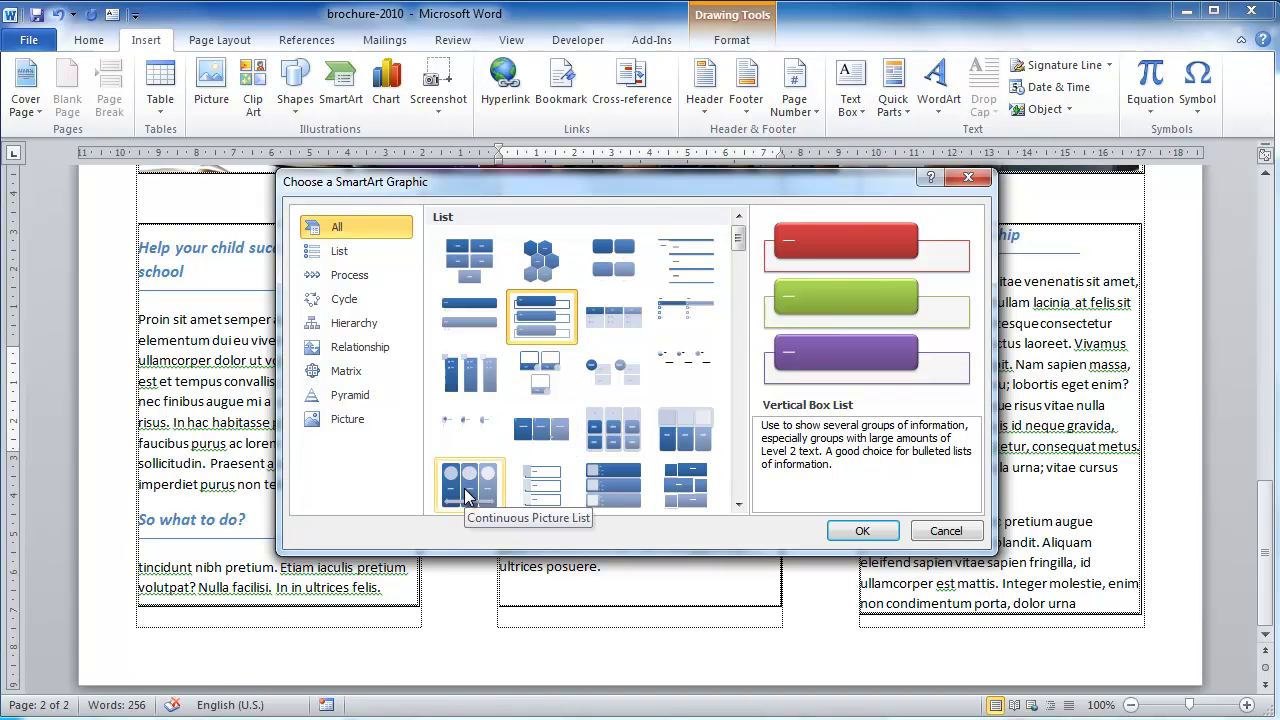
pyautogui.click(614, 492)
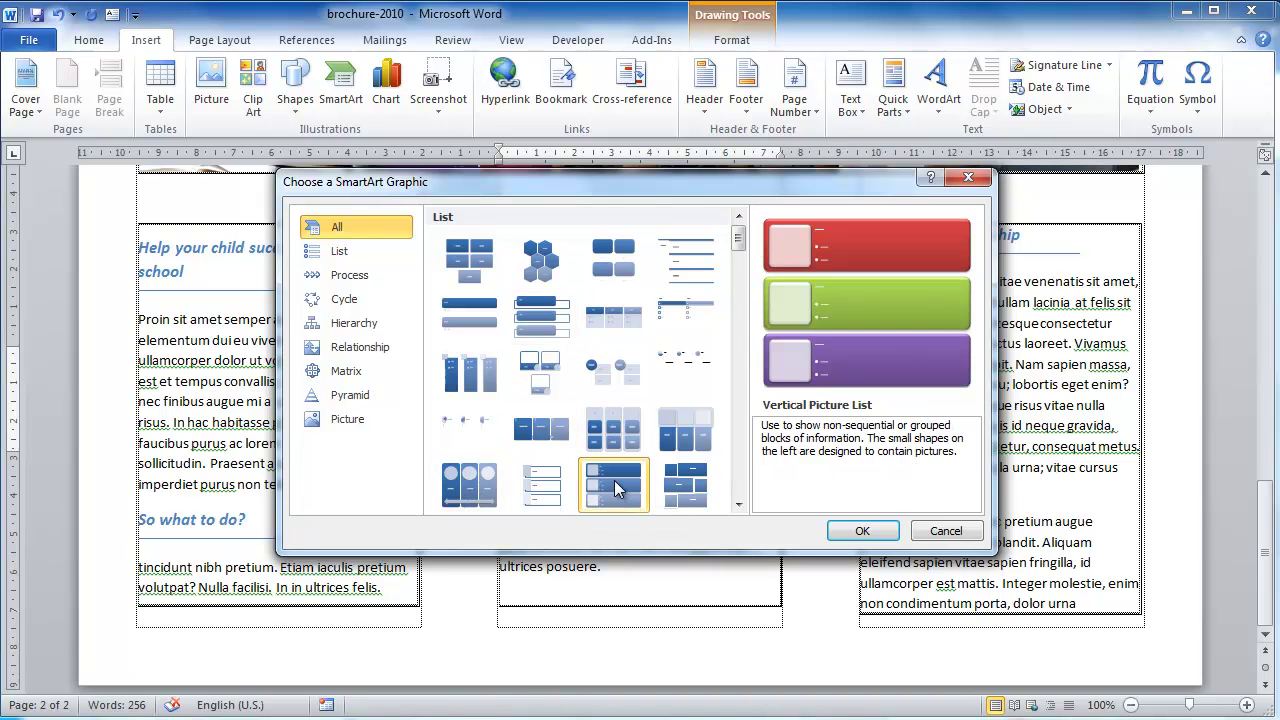
pyautogui.click(862, 531)
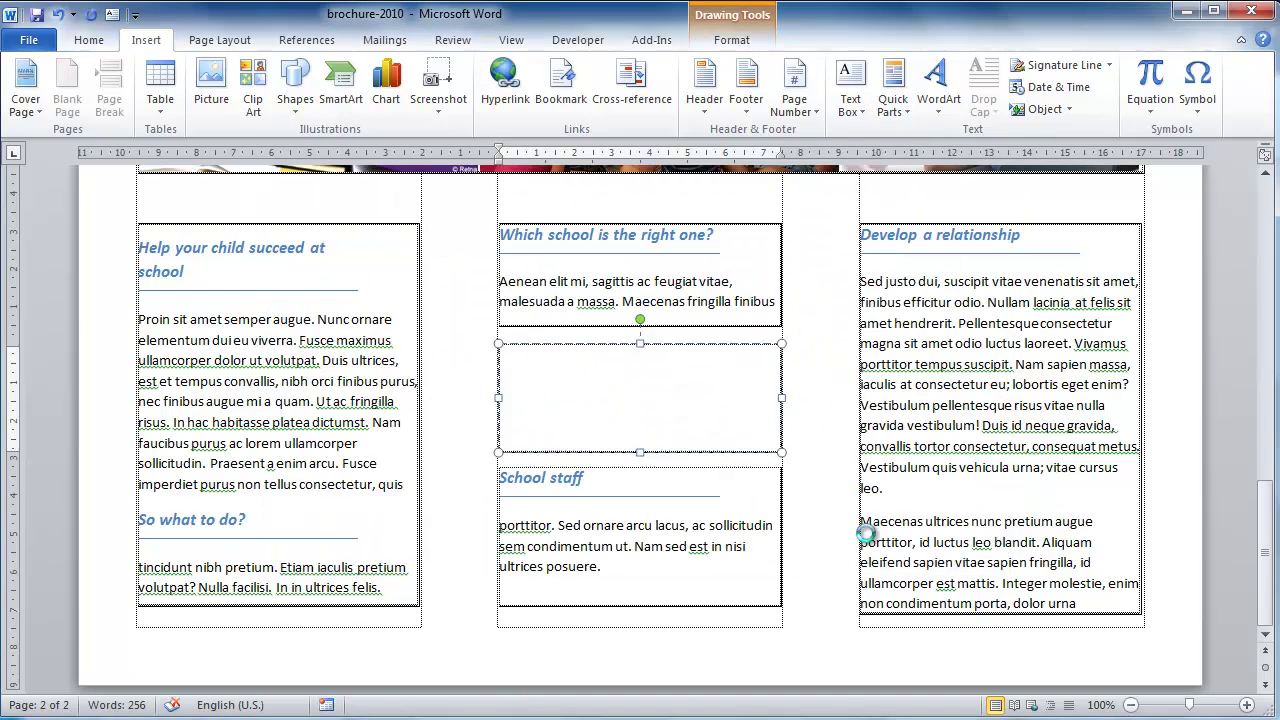
pyautogui.click(695, 400)
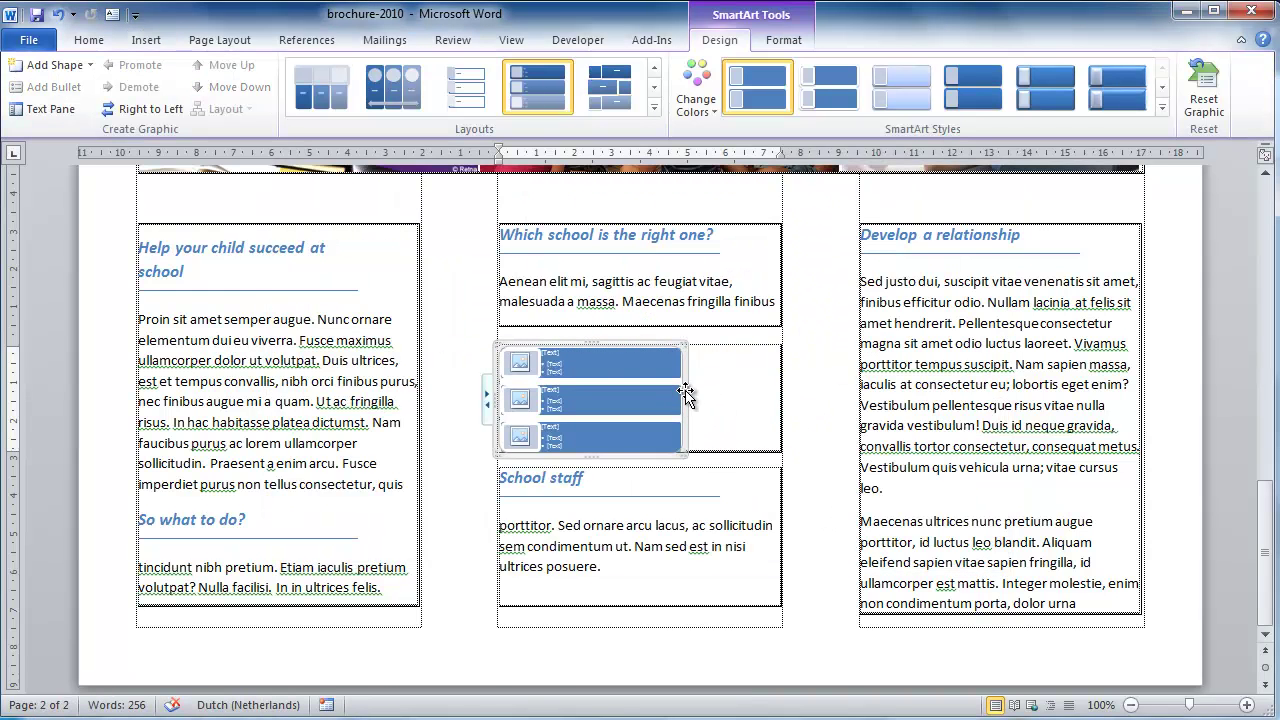
pyautogui.click(811, 449)
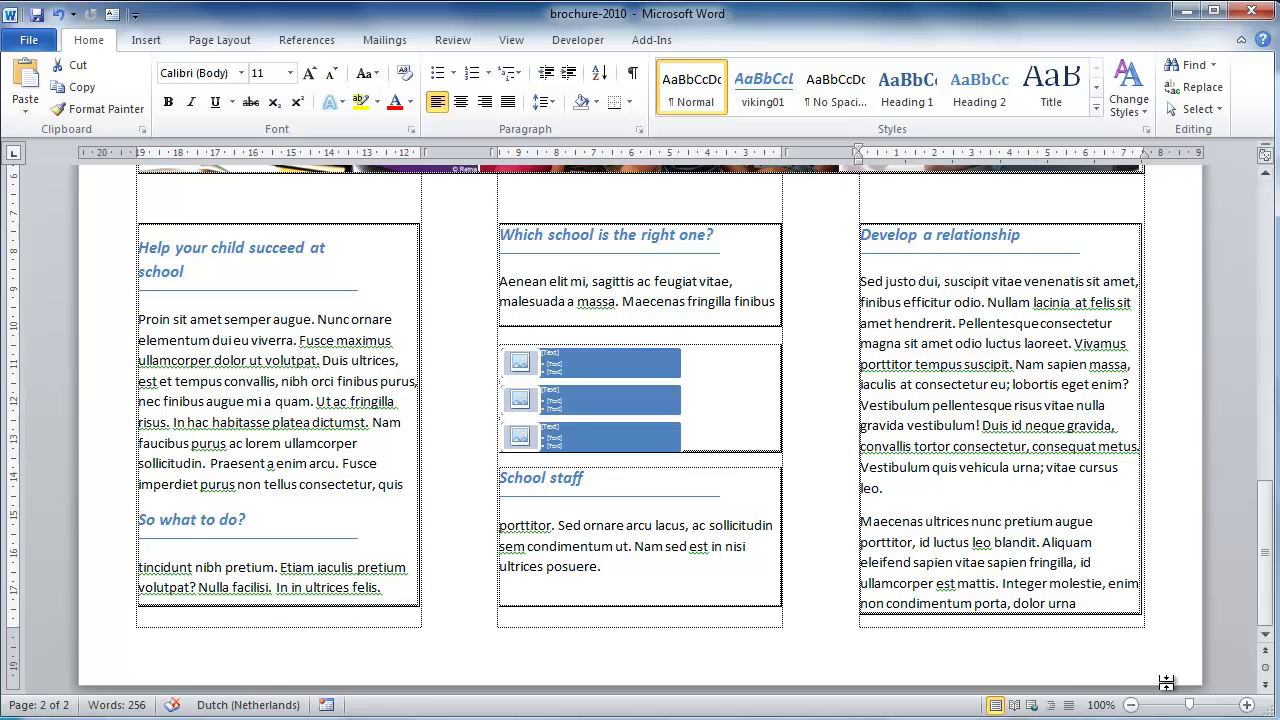
# On page one, draw a text box about 4.73 cm high and 7.53 cm wide at the top of the third column
pyautogui.click(1132, 705)
pyautogui.click(1132, 705)
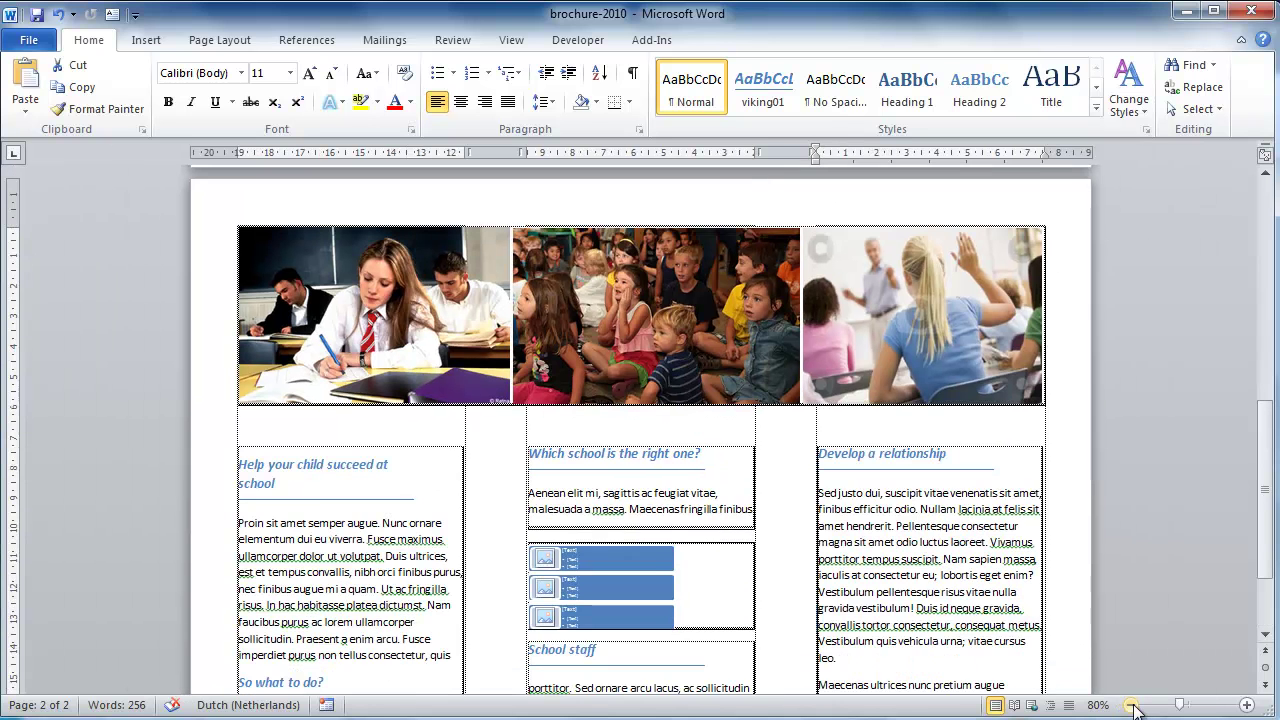
pyautogui.click(1132, 705)
pyautogui.click(1132, 705)
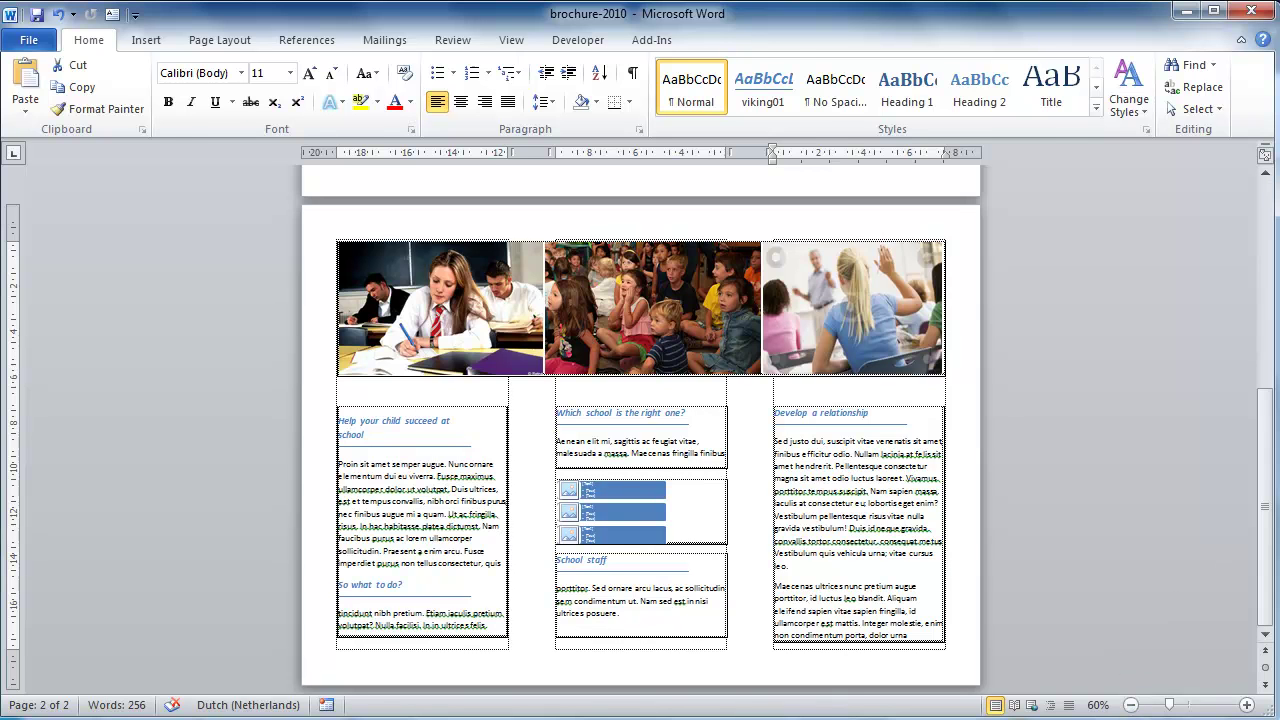
pyautogui.hotkey('alt', 'n')
pyautogui.moveTo(1270, 538); pyautogui.dragTo(1263, 311)
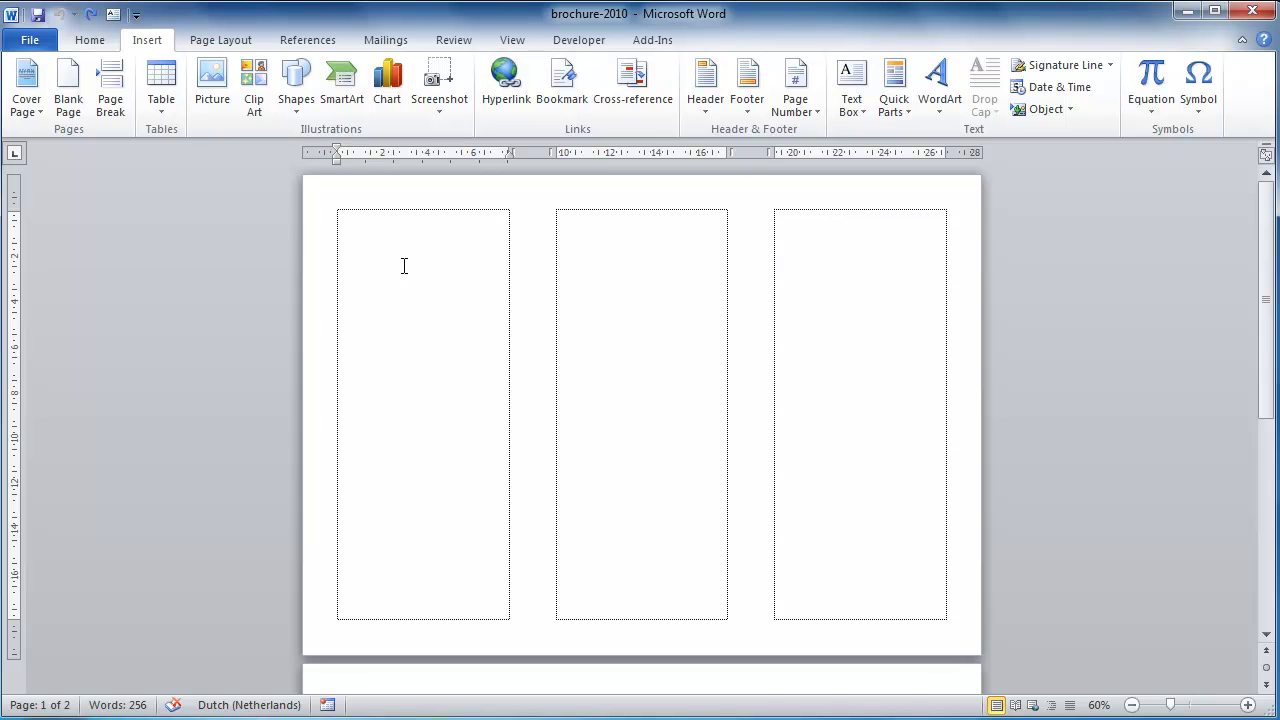
pyautogui.click(113, 15)
pyautogui.press('Escape')
pyautogui.click(113, 14)
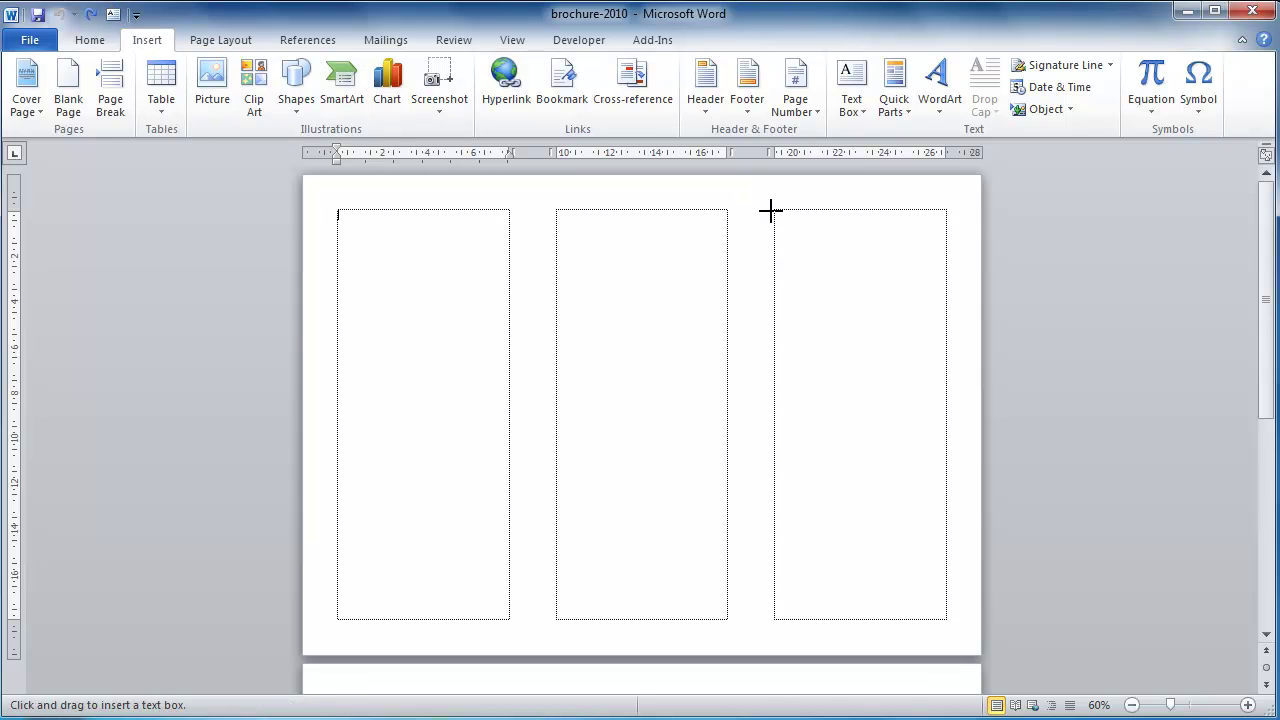
pyautogui.moveTo(774, 210)
pyautogui.mouseDown()
pyautogui.moveTo(829, 283)
pyautogui.moveTo(903, 326)
pyautogui.moveTo(946, 318)
pyautogui.mouseUp()
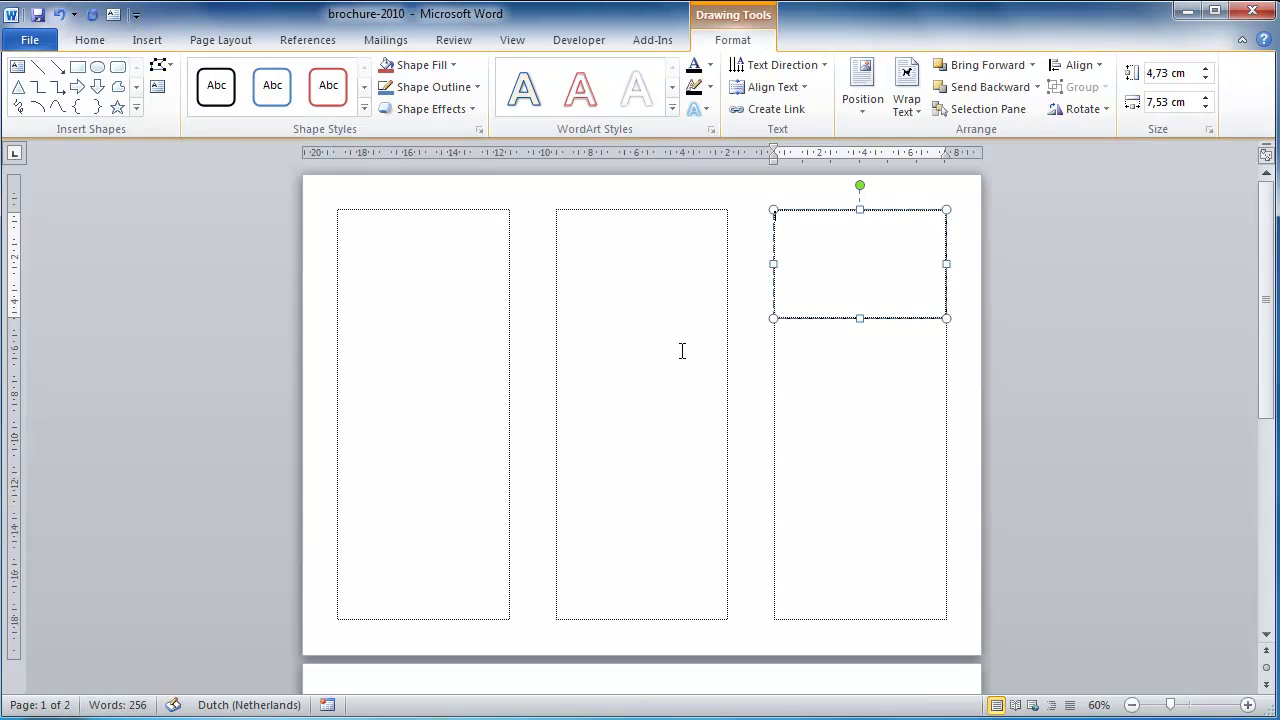
# Draw a second text box about 8.58 cm high and 7.53 cm wide directly below the first one in page one's third column
pyautogui.click(635, 312)
pyautogui.click(113, 15)
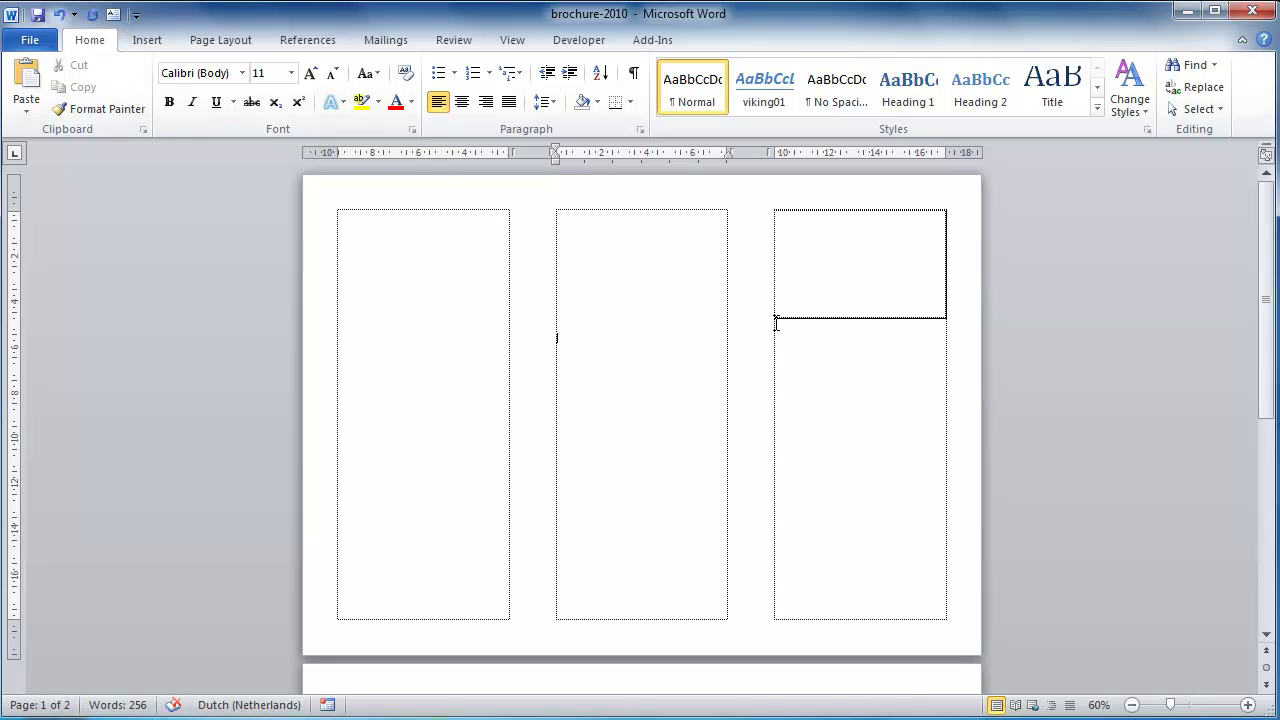
pyautogui.click(113, 15)
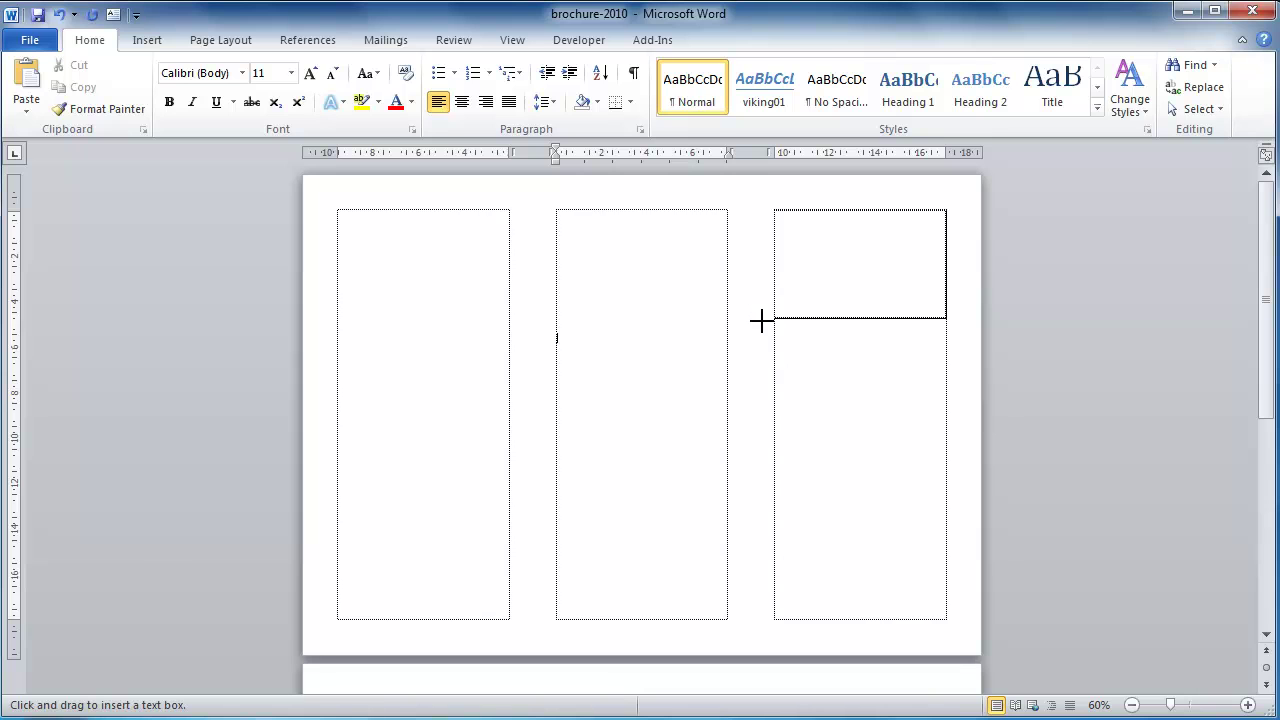
pyautogui.moveTo(772, 318); pyautogui.dragTo(944, 514)
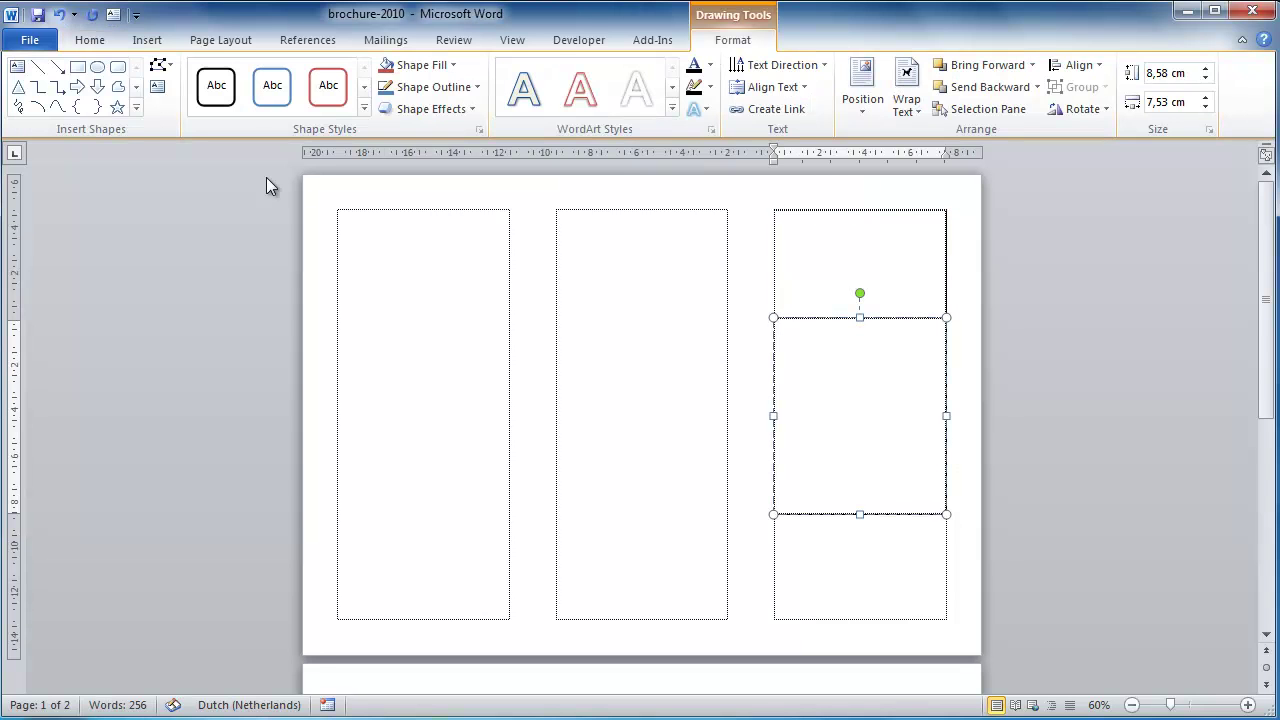
# Draw a third, shorter text box across the remaining space at the bottom of page one's third column
pyautogui.click(599, 353)
pyautogui.click(113, 14)
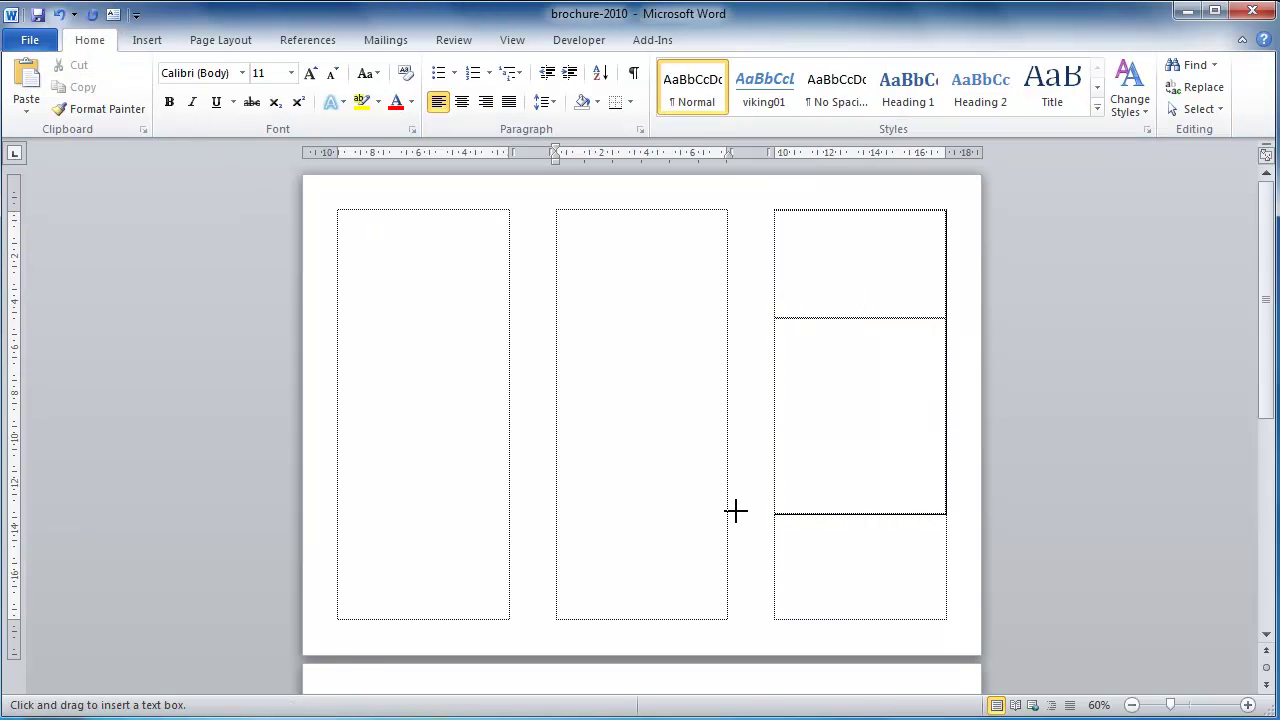
pyautogui.moveTo(776, 526)
pyautogui.mouseDown()
pyautogui.moveTo(831, 589)
pyautogui.moveTo(946, 608)
pyautogui.mouseUp()
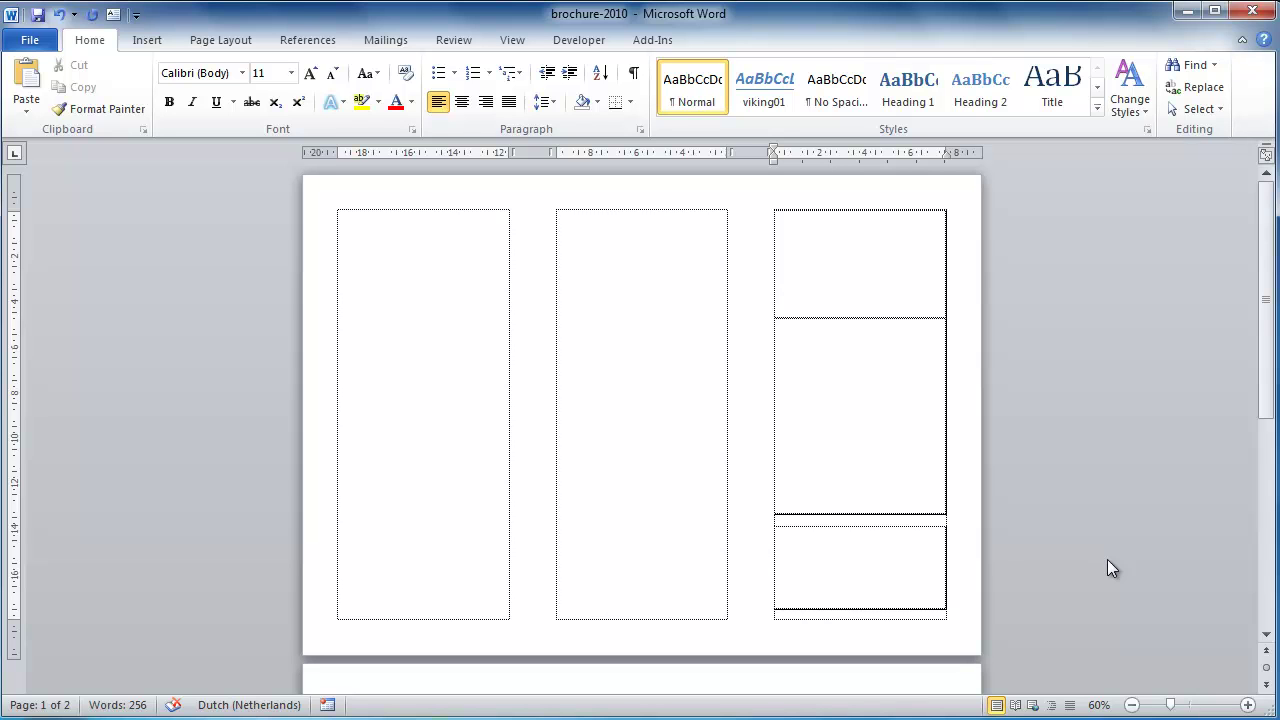
# Insert the face-63980_640 picture into the third column's middle text box and stretch it to about 8.58 cm high to fill the box
pyautogui.click(845, 429)
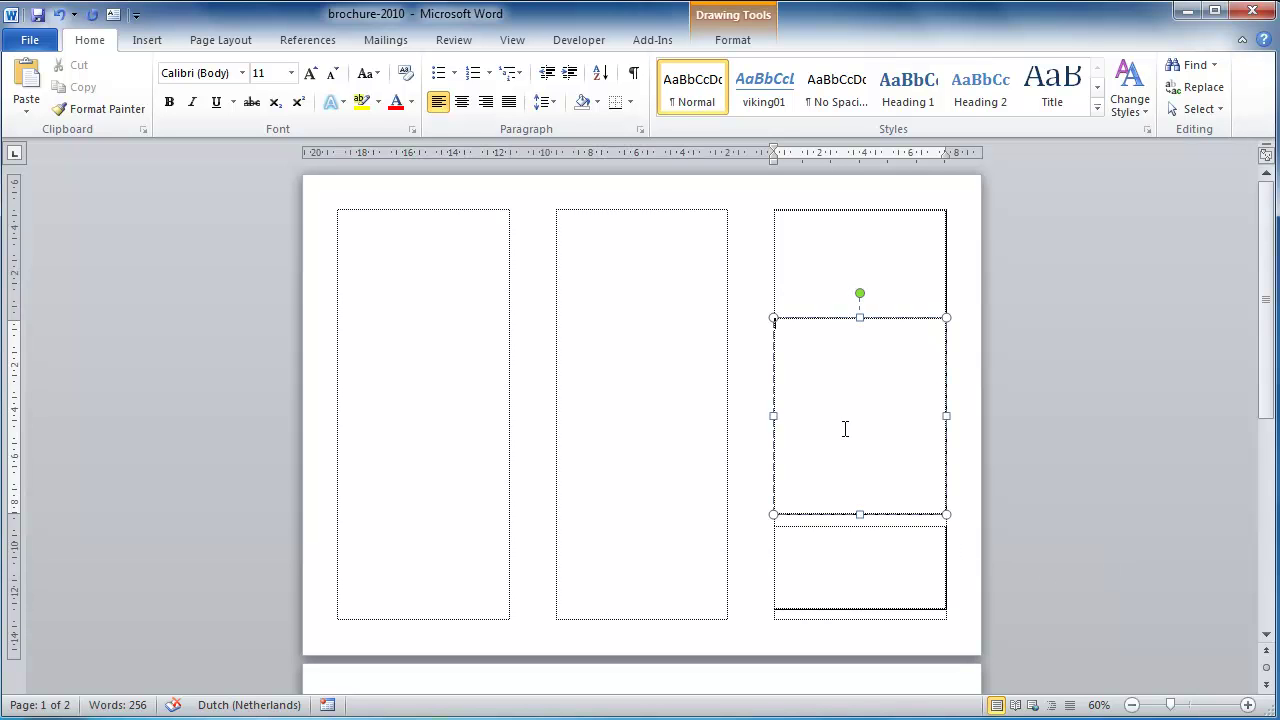
pyautogui.click(147, 44)
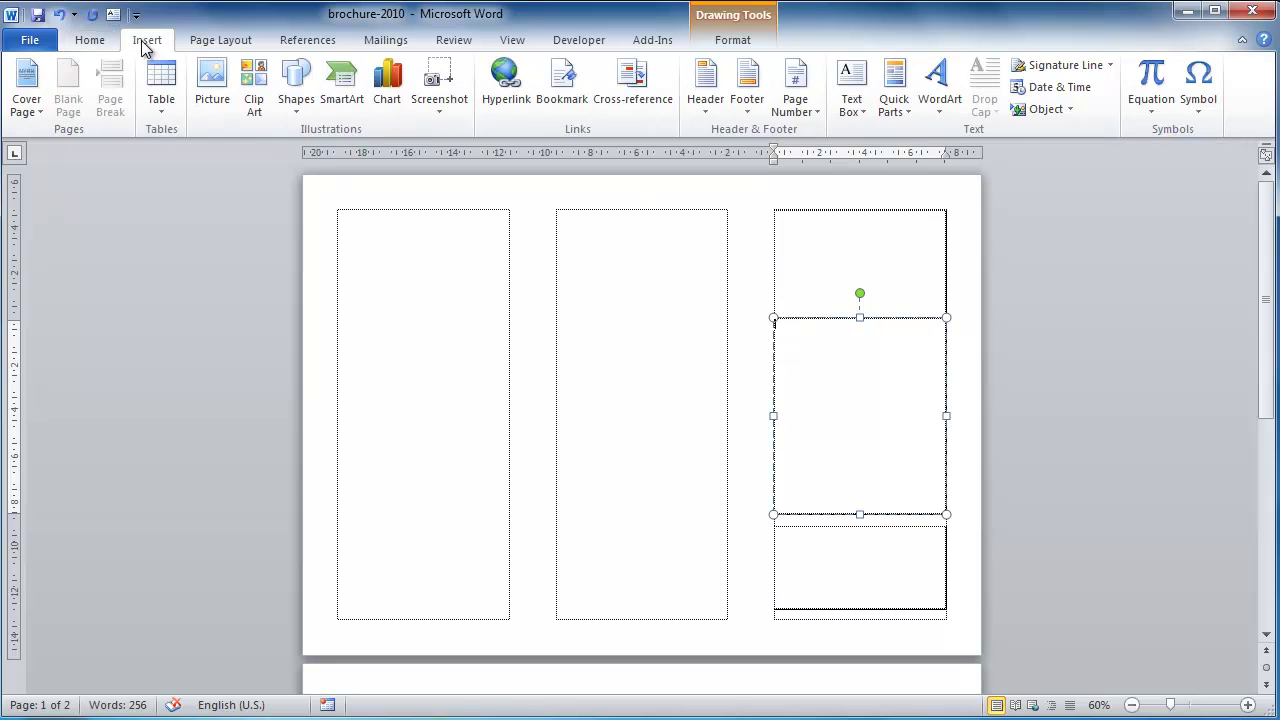
pyautogui.click(212, 85)
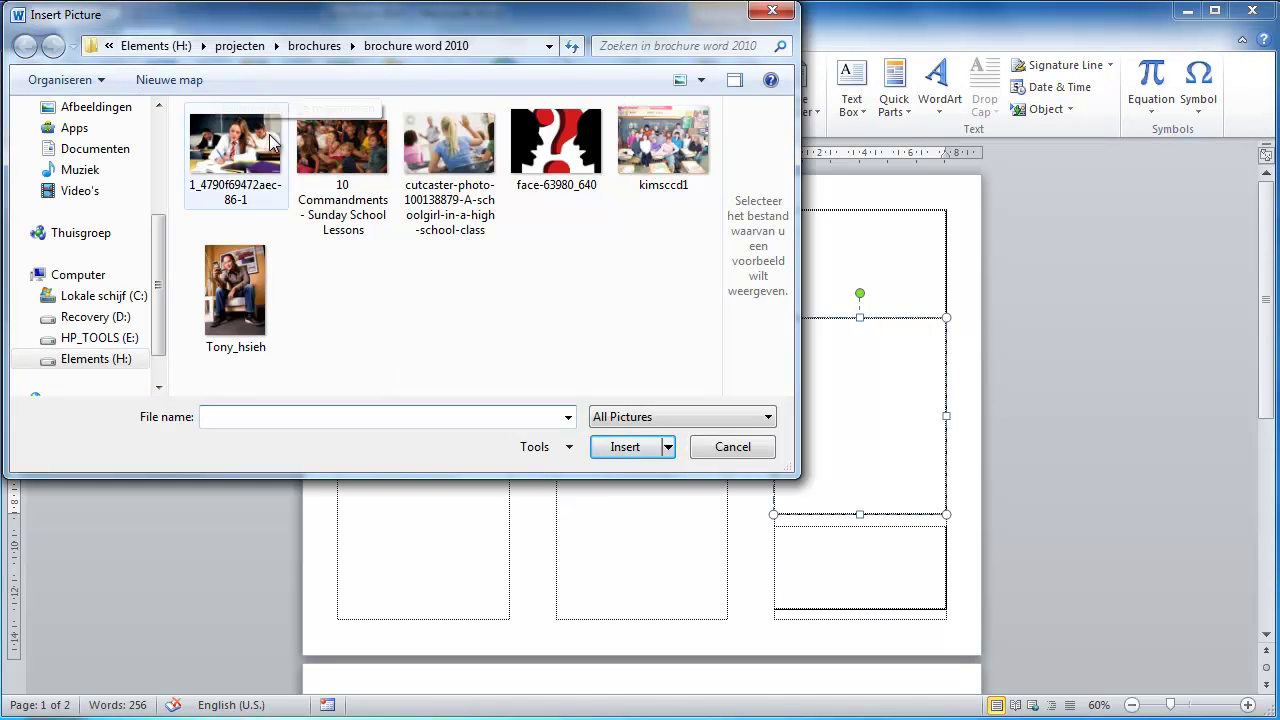
pyautogui.click(572, 138)
pyautogui.click(625, 447)
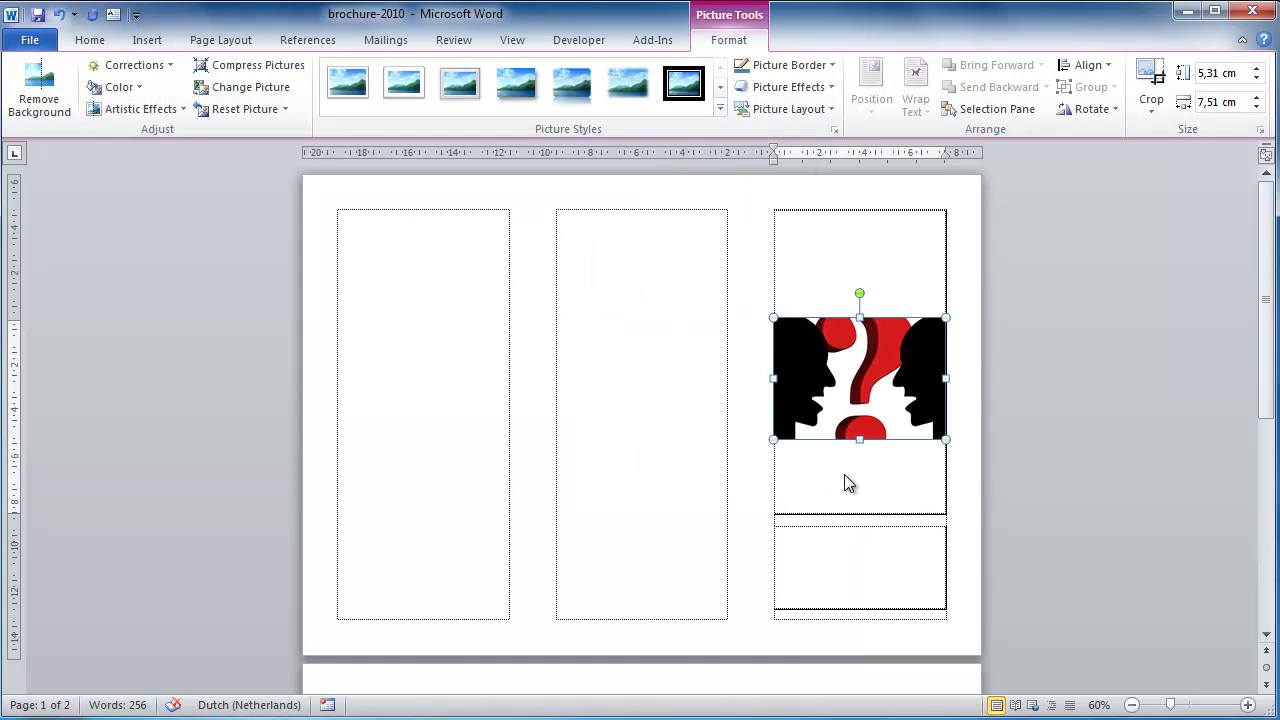
pyautogui.moveTo(859, 450); pyautogui.dragTo(859, 515)
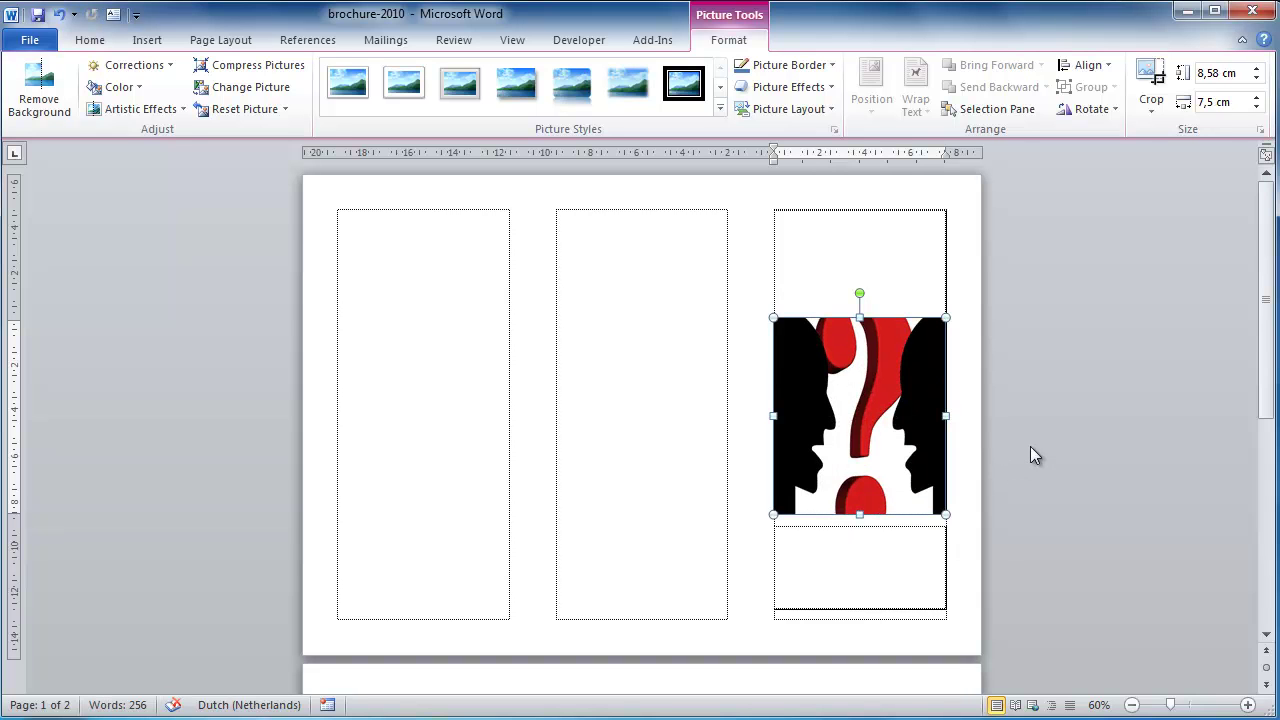
# Apply the red gradient shape style from the gallery's fifth row to the text box above the picture in the third column
pyautogui.click(1247, 705)
pyautogui.click(1247, 705)
pyautogui.click(1247, 705)
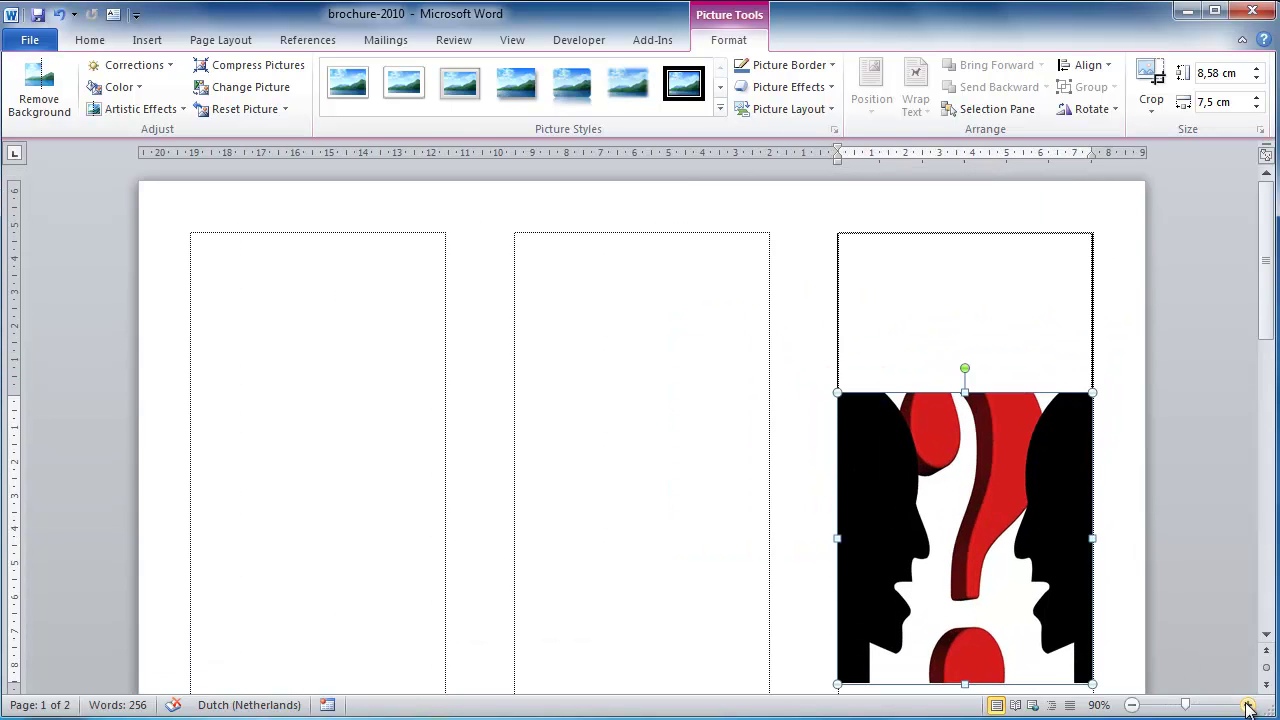
pyautogui.click(1247, 705)
pyautogui.moveTo(1268, 310)
pyautogui.mouseDown()
pyautogui.moveTo(1271, 344)
pyautogui.moveTo(1275, 330)
pyautogui.mouseUp()
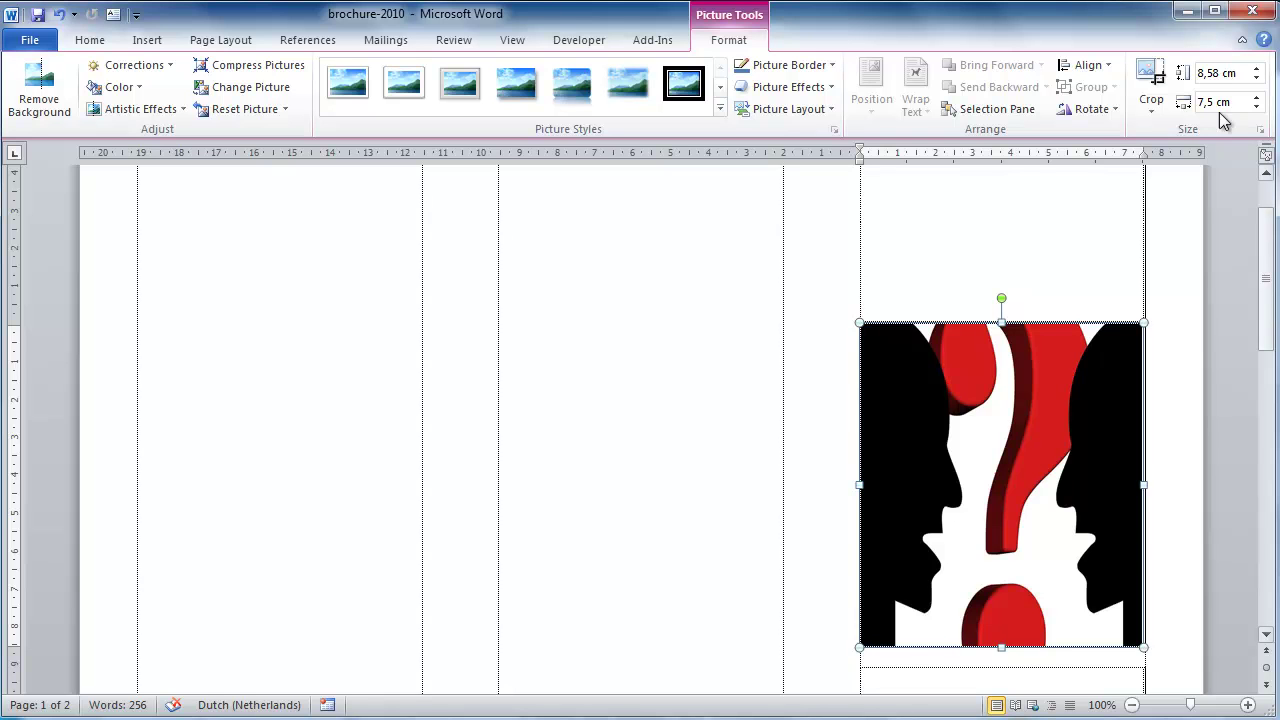
pyautogui.moveTo(1275, 337); pyautogui.dragTo(1270, 285)
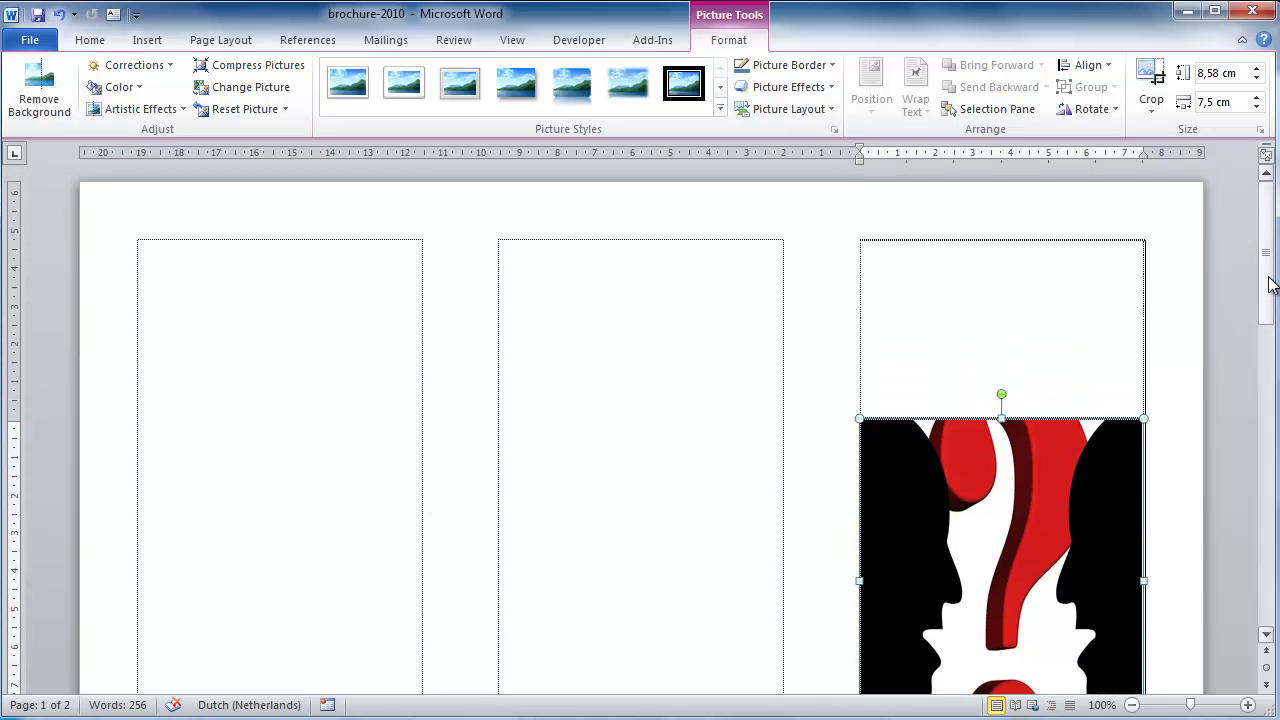
pyautogui.click(1023, 280)
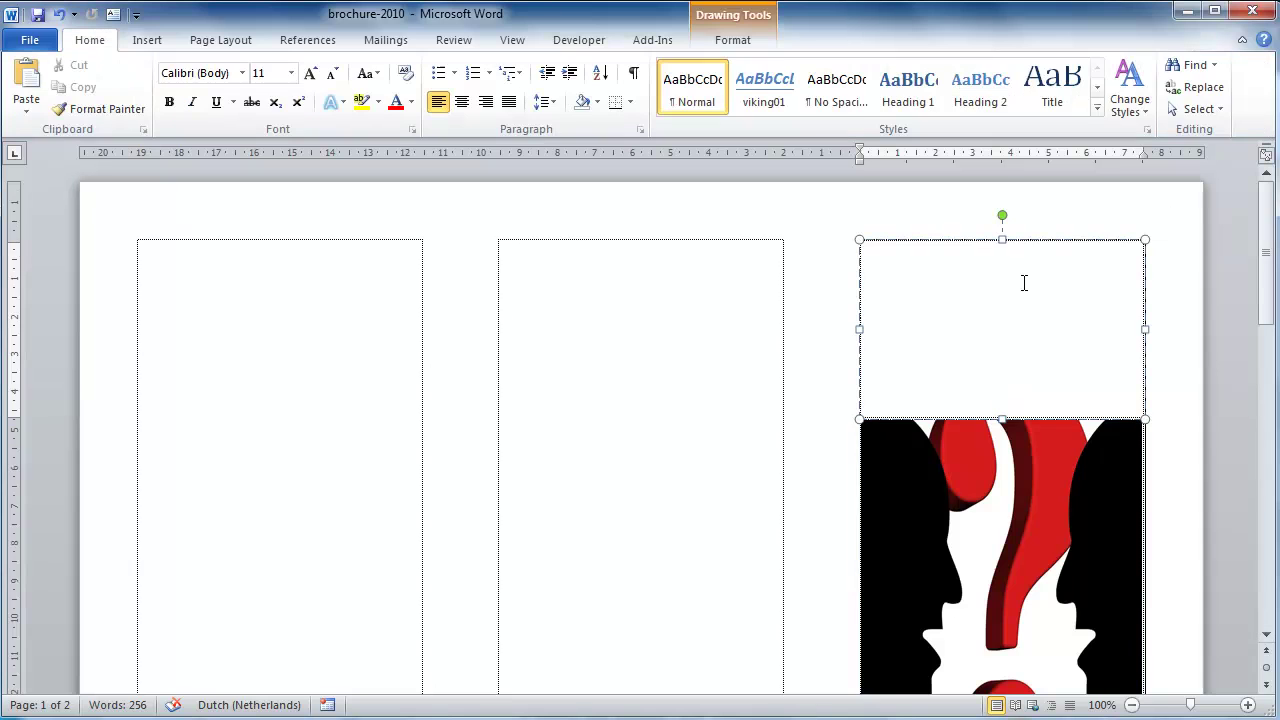
pyautogui.click(733, 40)
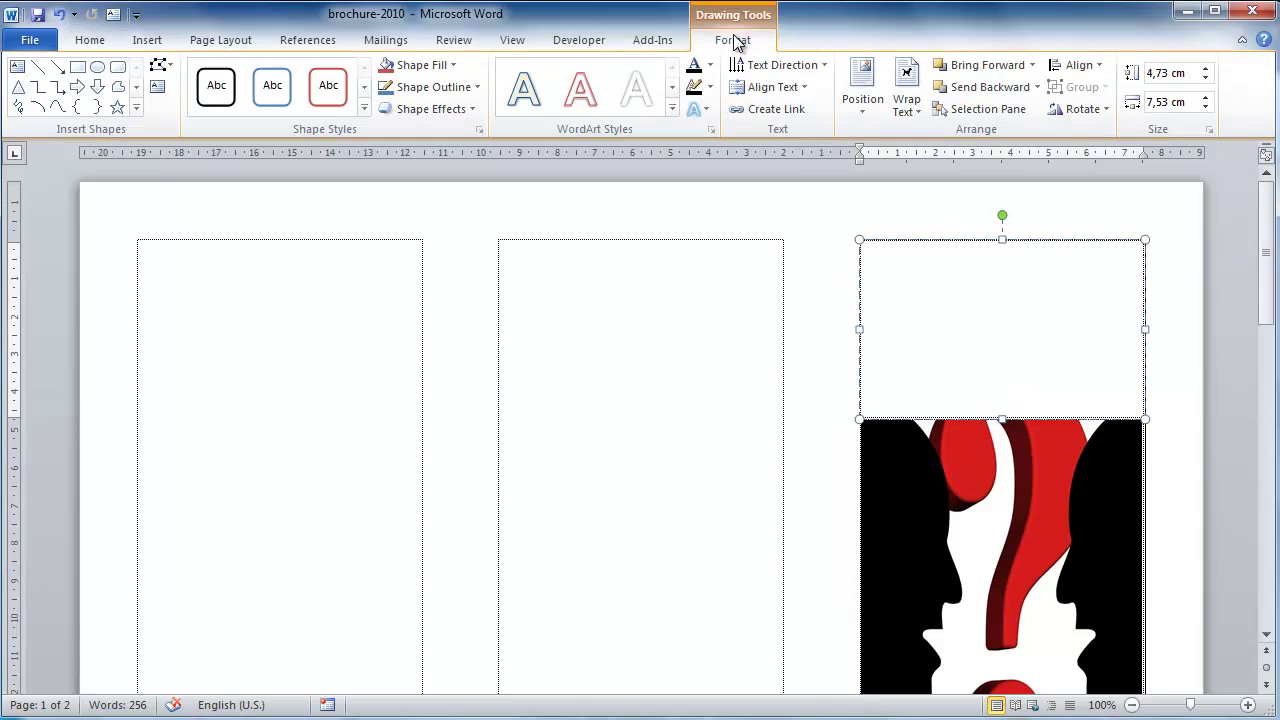
pyautogui.click(363, 109)
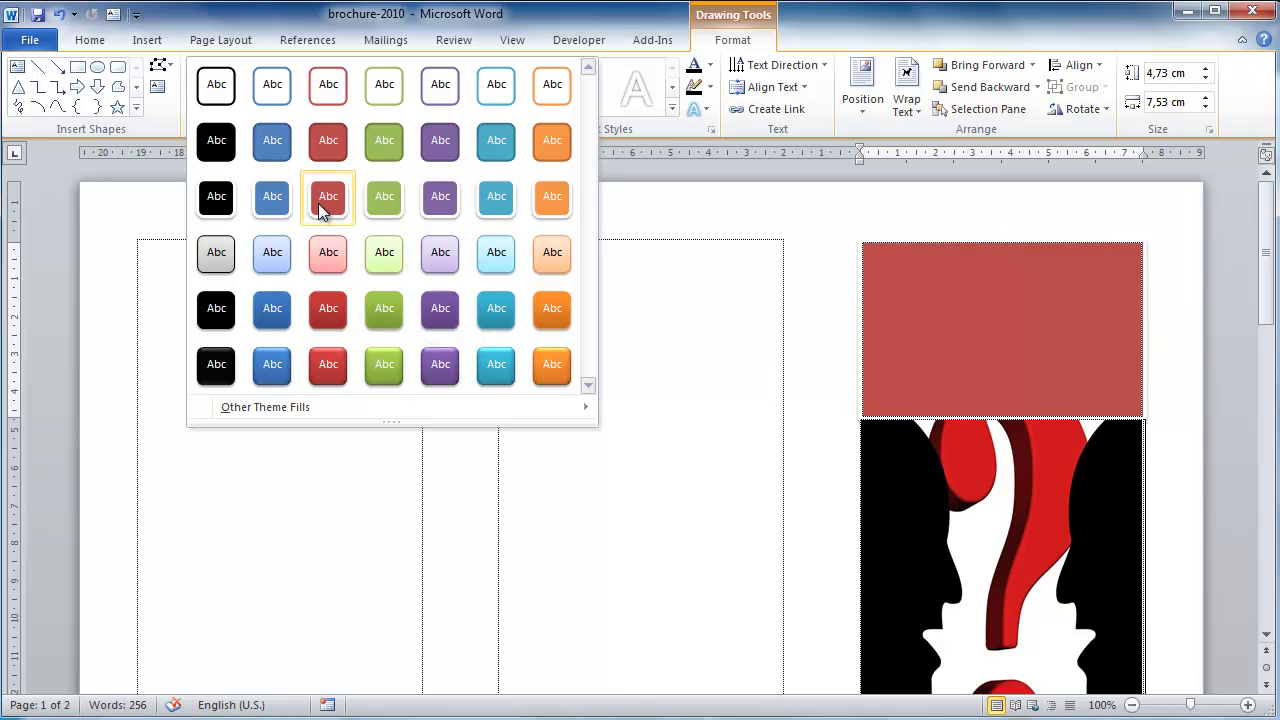
pyautogui.click(330, 318)
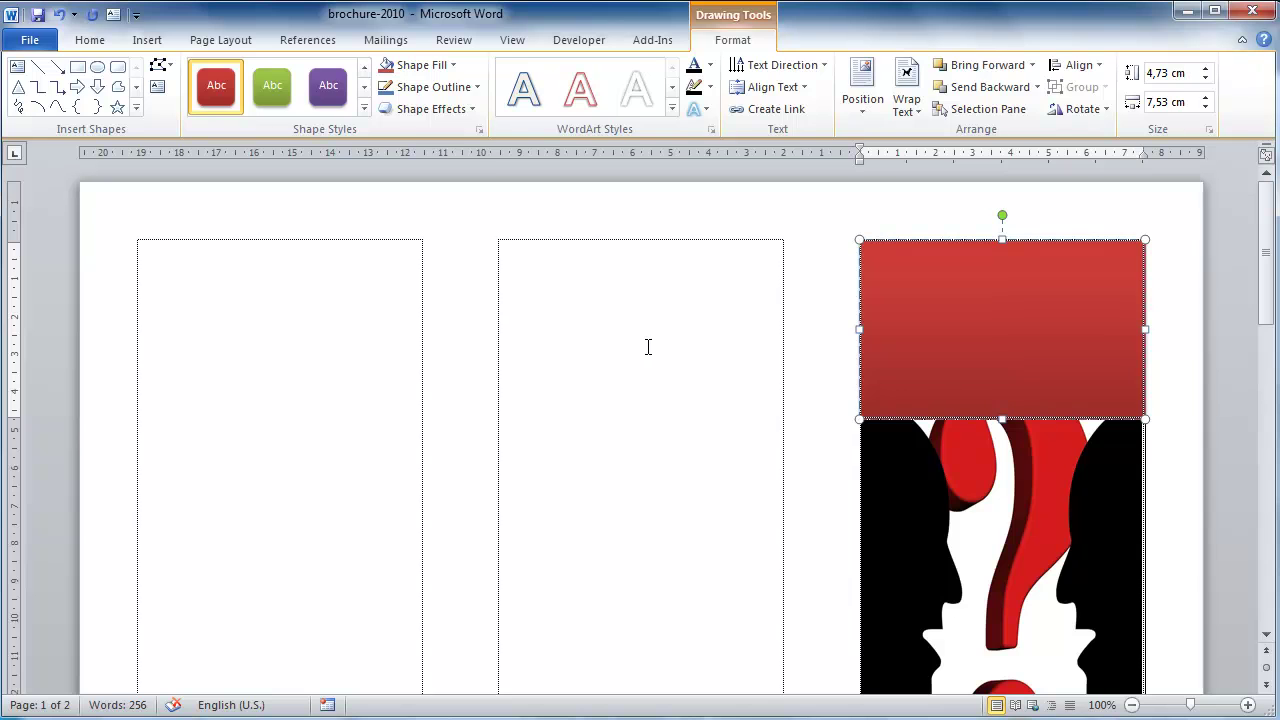
# Draw a smaller text box centred inside the red box, leaving a narrow red margin on all sides
pyautogui.click(648, 347)
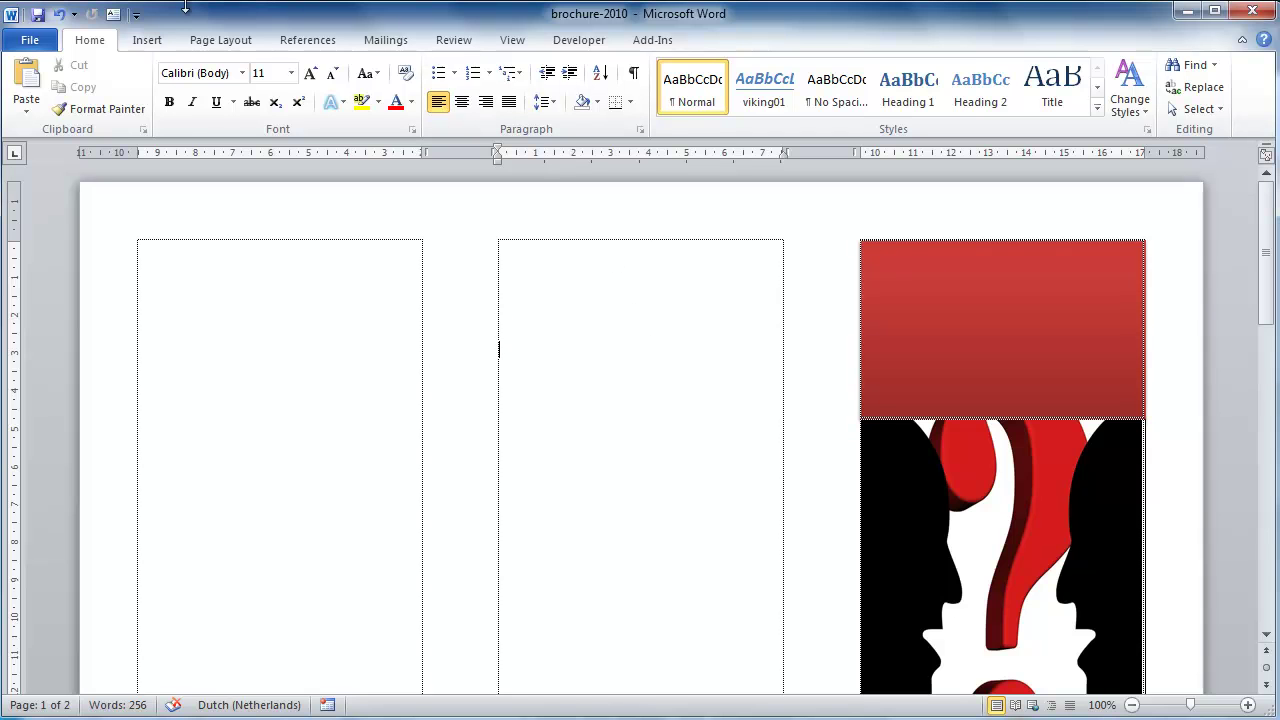
pyautogui.click(111, 14)
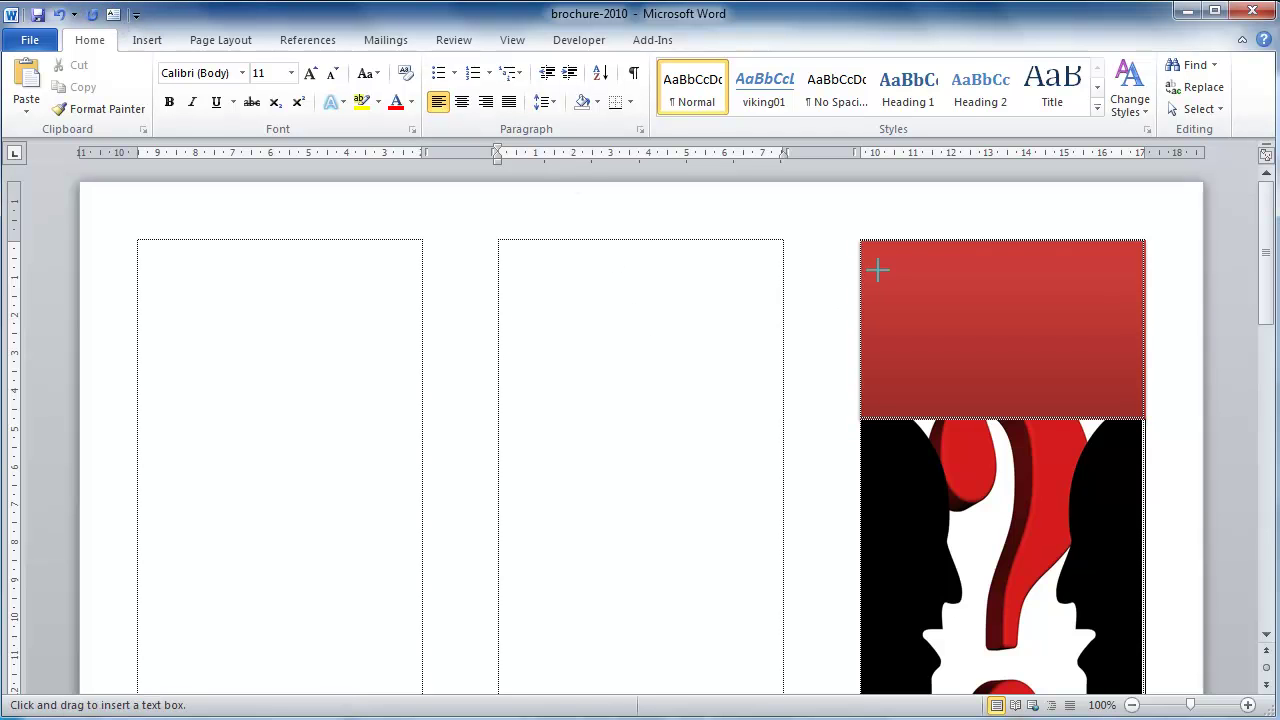
pyautogui.moveTo(884, 266); pyautogui.dragTo(1121, 397)
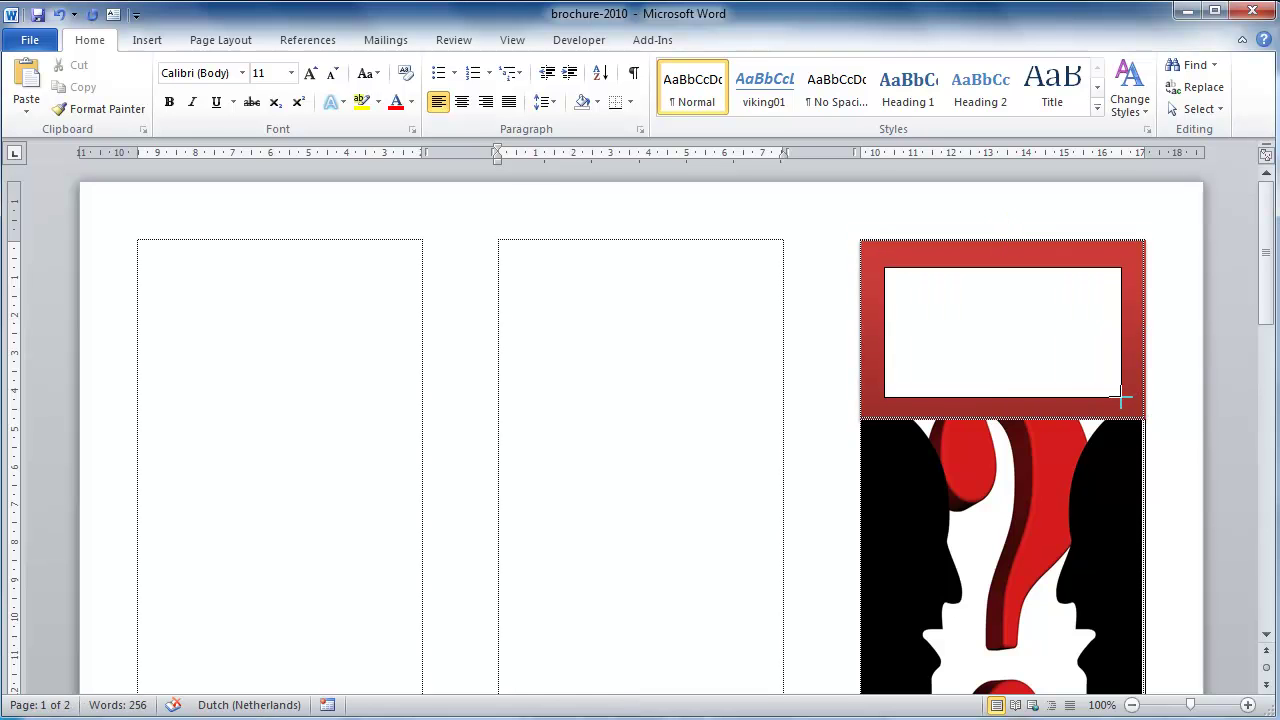